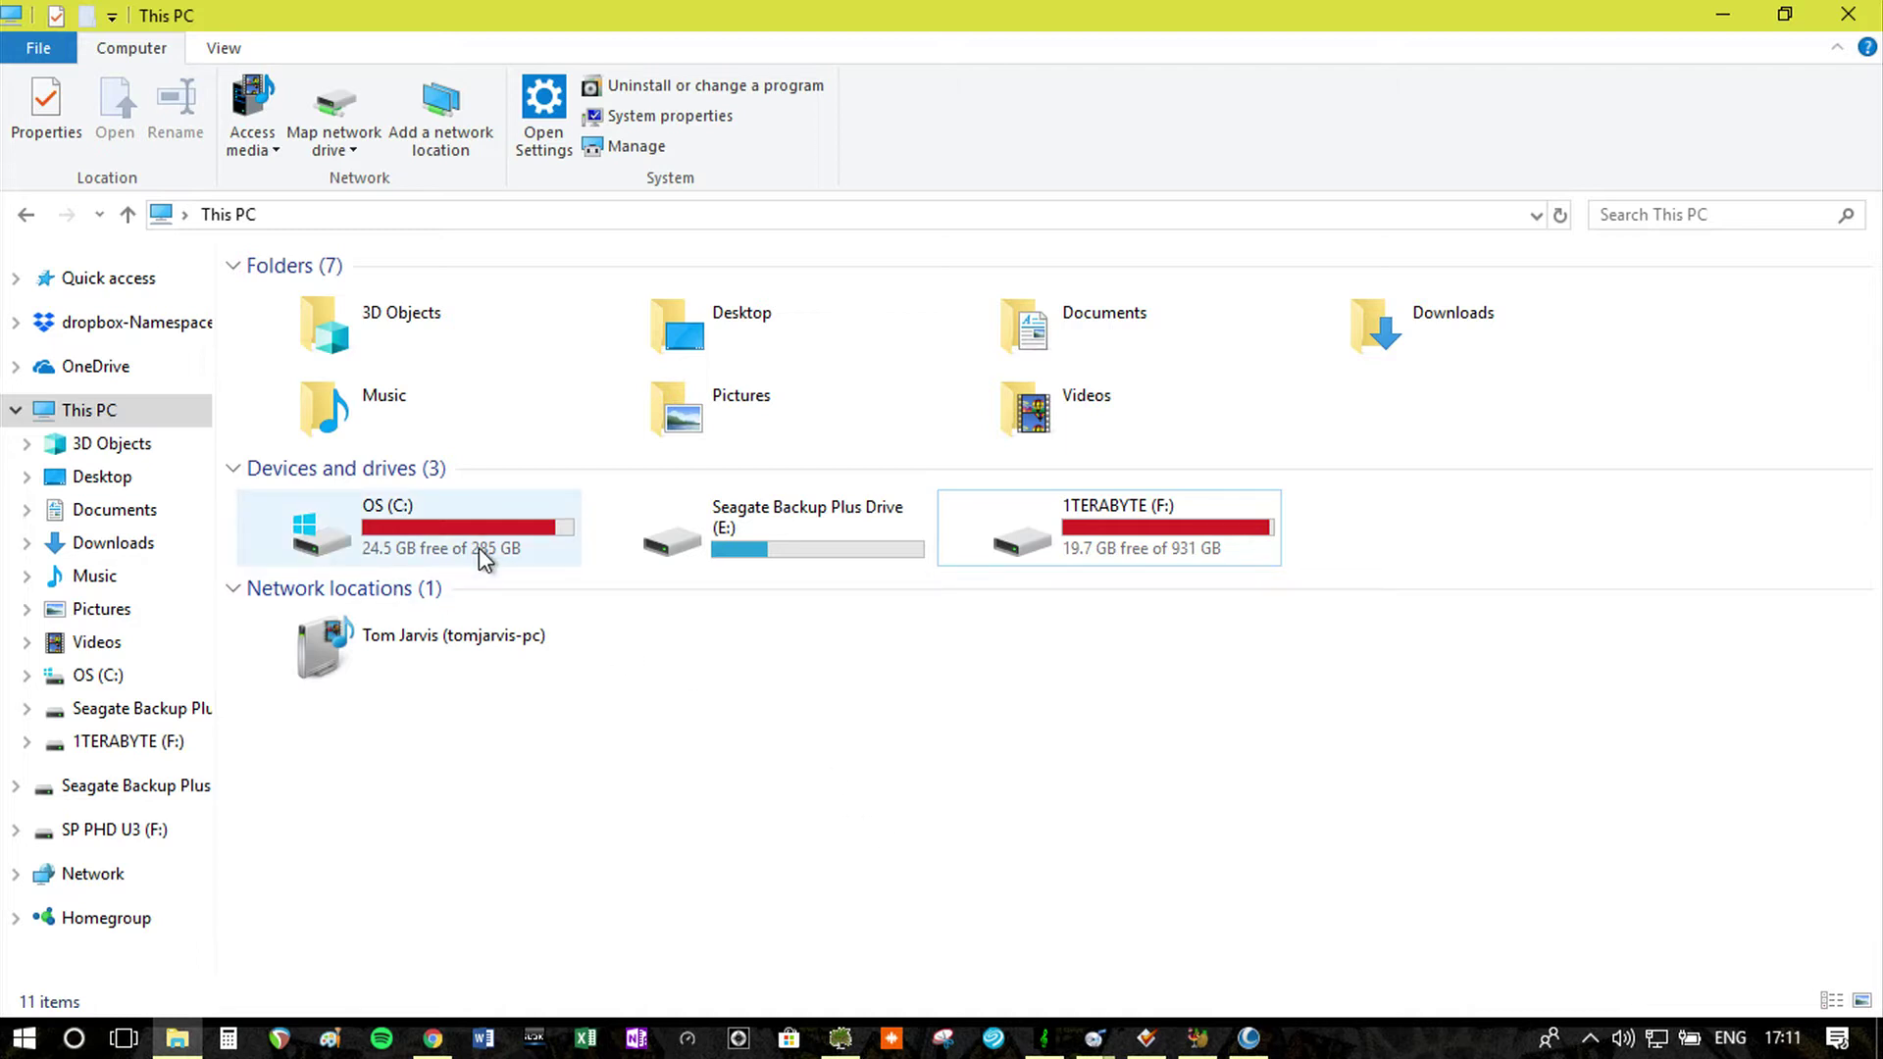
Check the capacity and free space of the OS (C:), 1TERABYTE (F:) and Seagate Backup Plus (E:) drives.
mouse_move(482, 557)
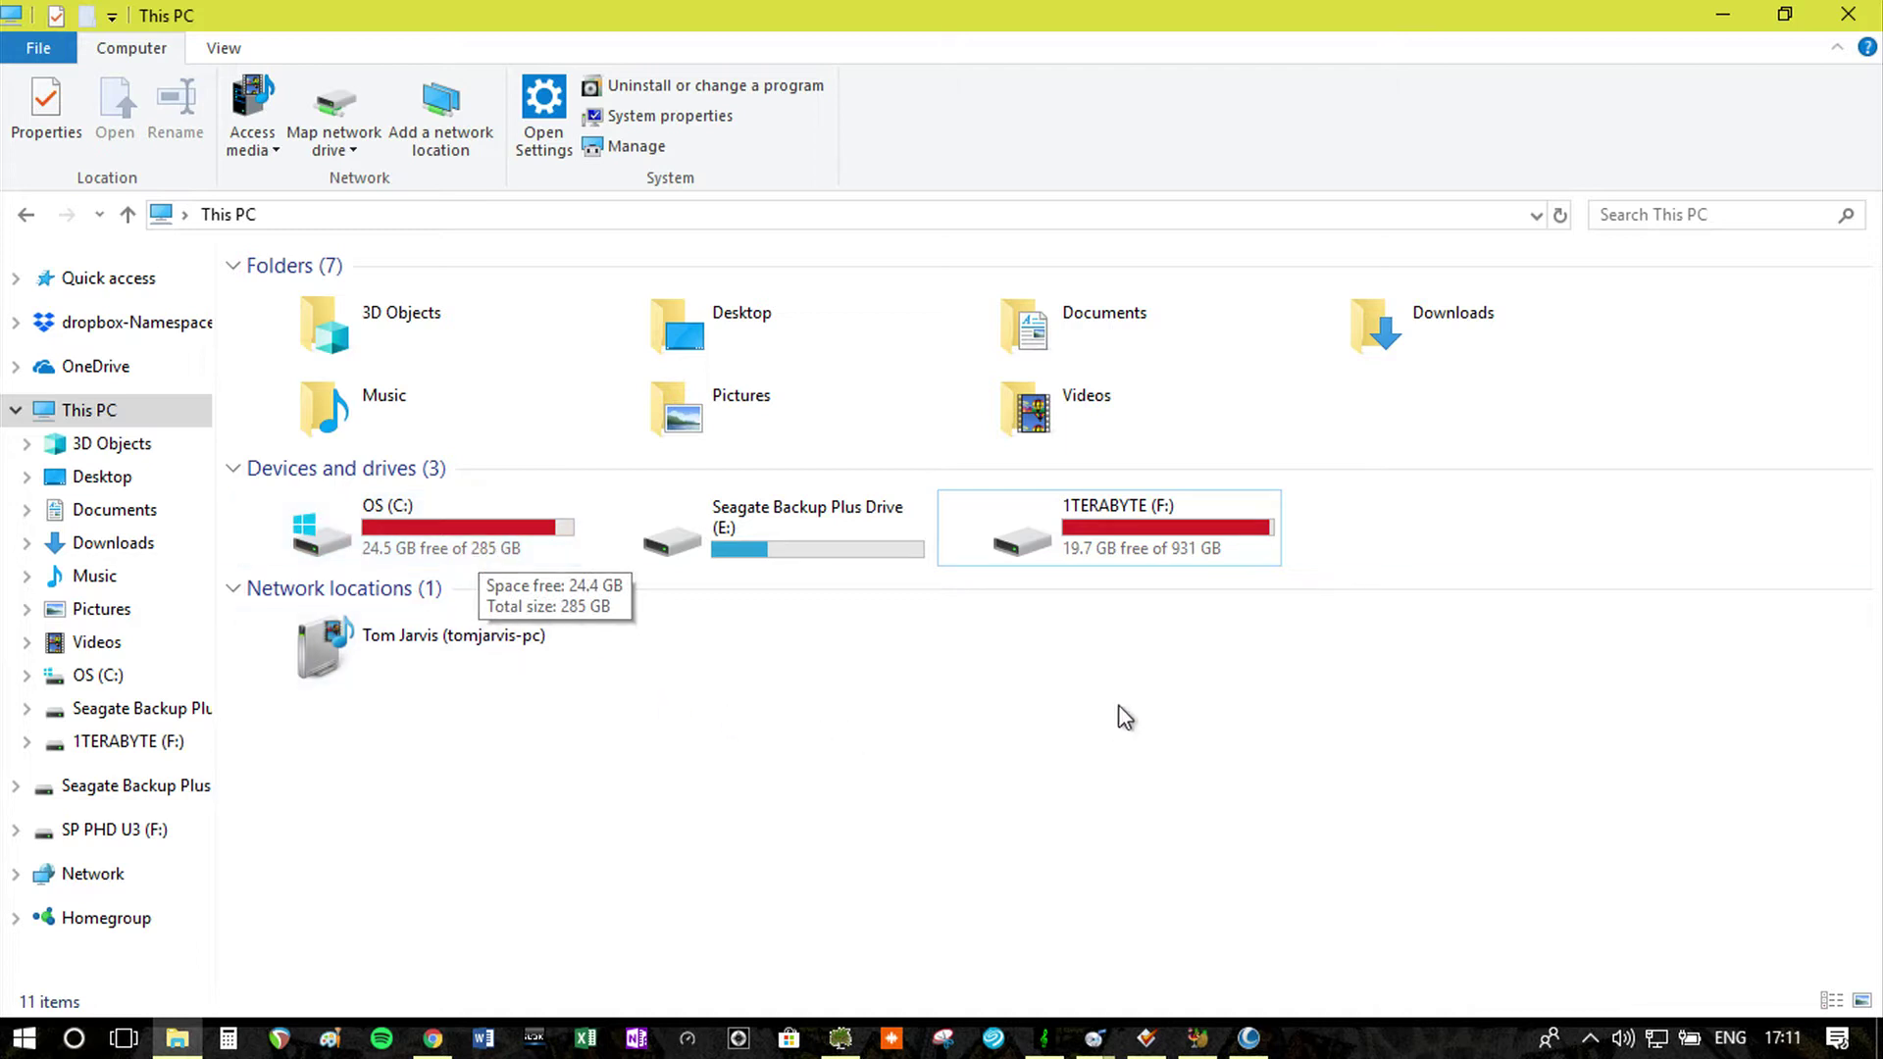
mouse_move(1204, 560)
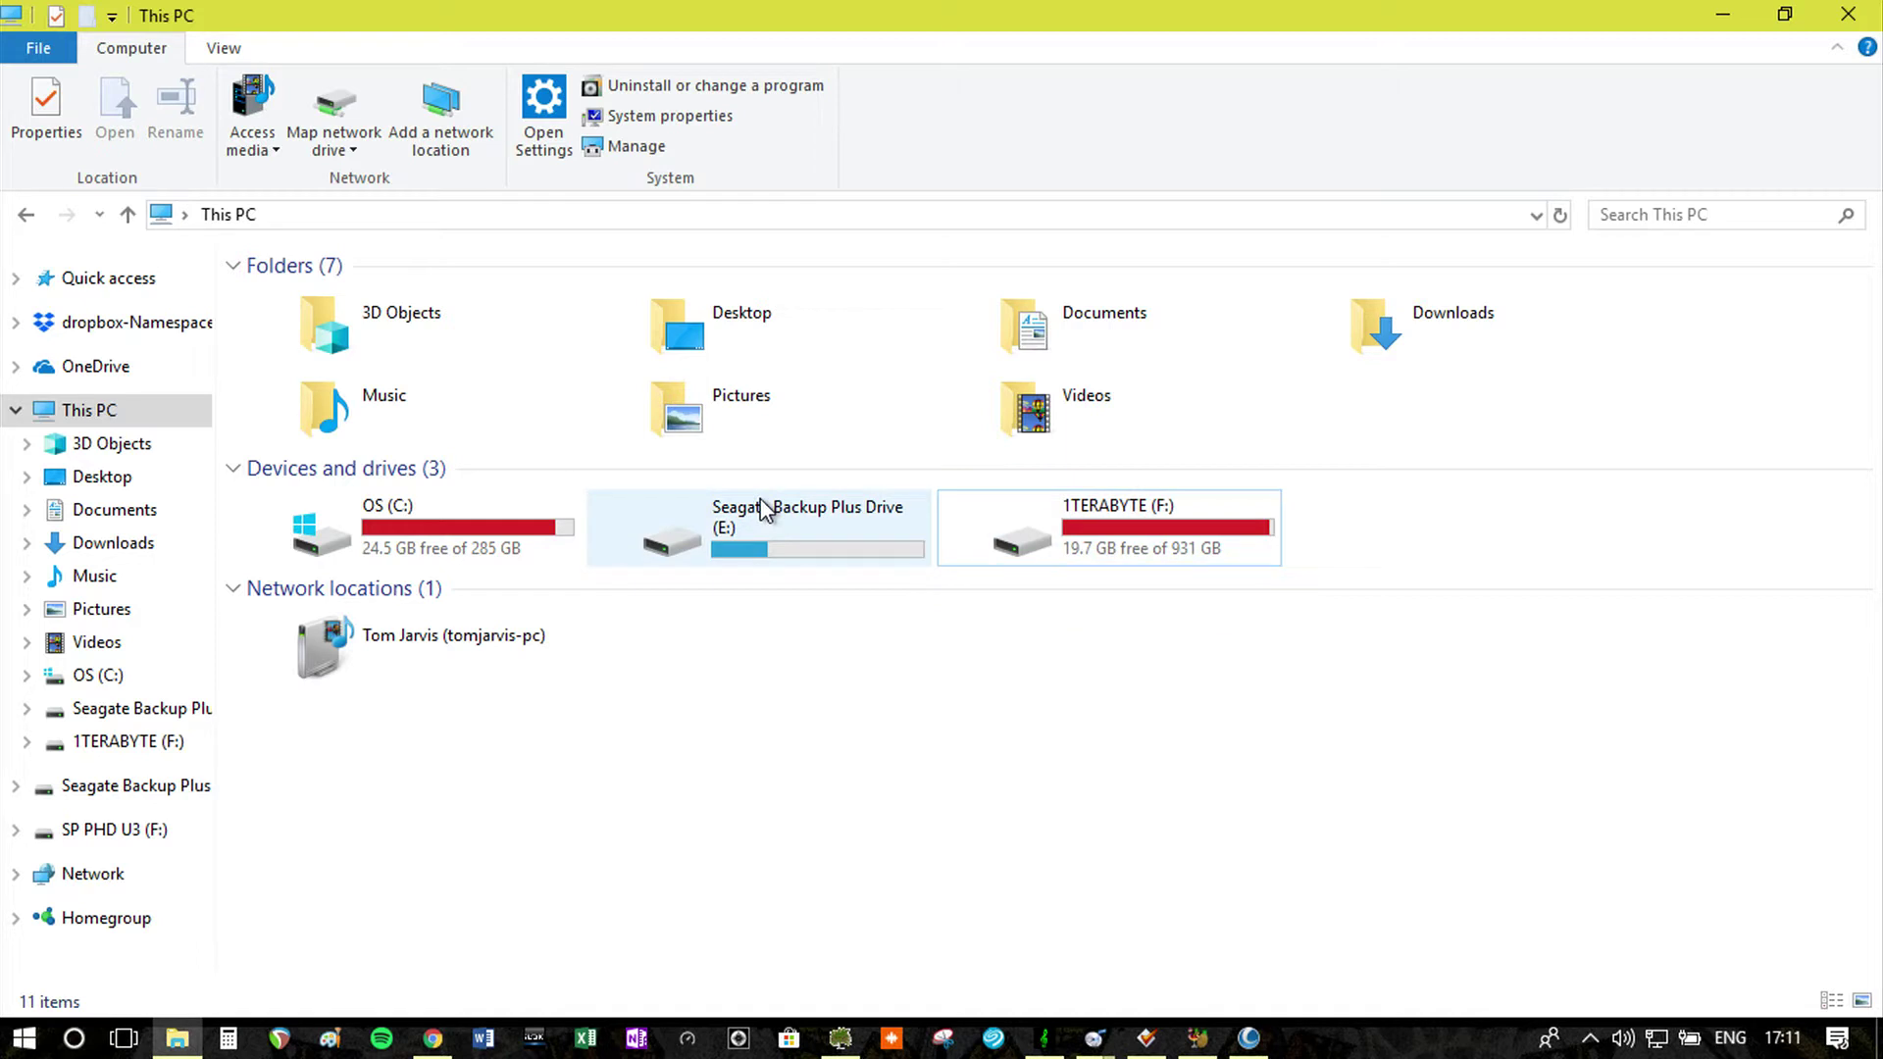
mouse_move(767, 515)
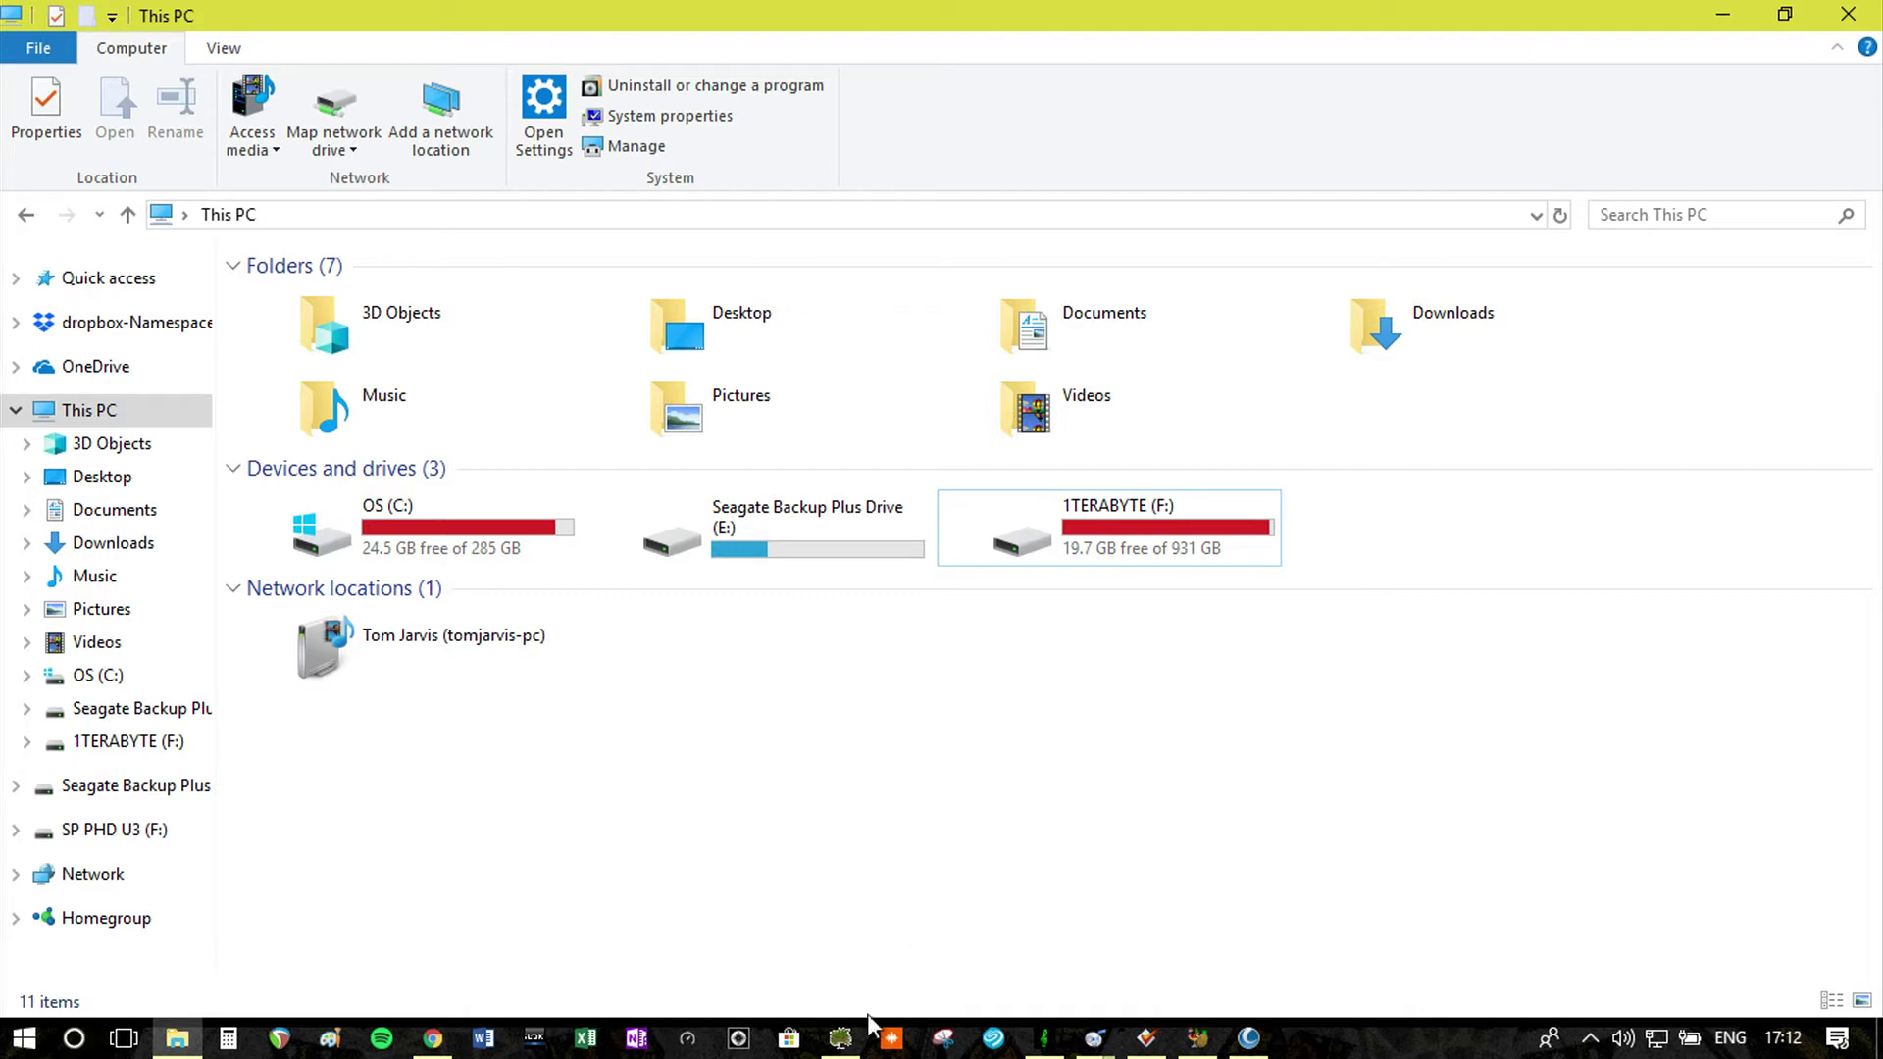
Switch to WinDirStat and identify files behind the WAV and MP3 blocks of the C: treemap in the directory list.
left_click(841, 1038)
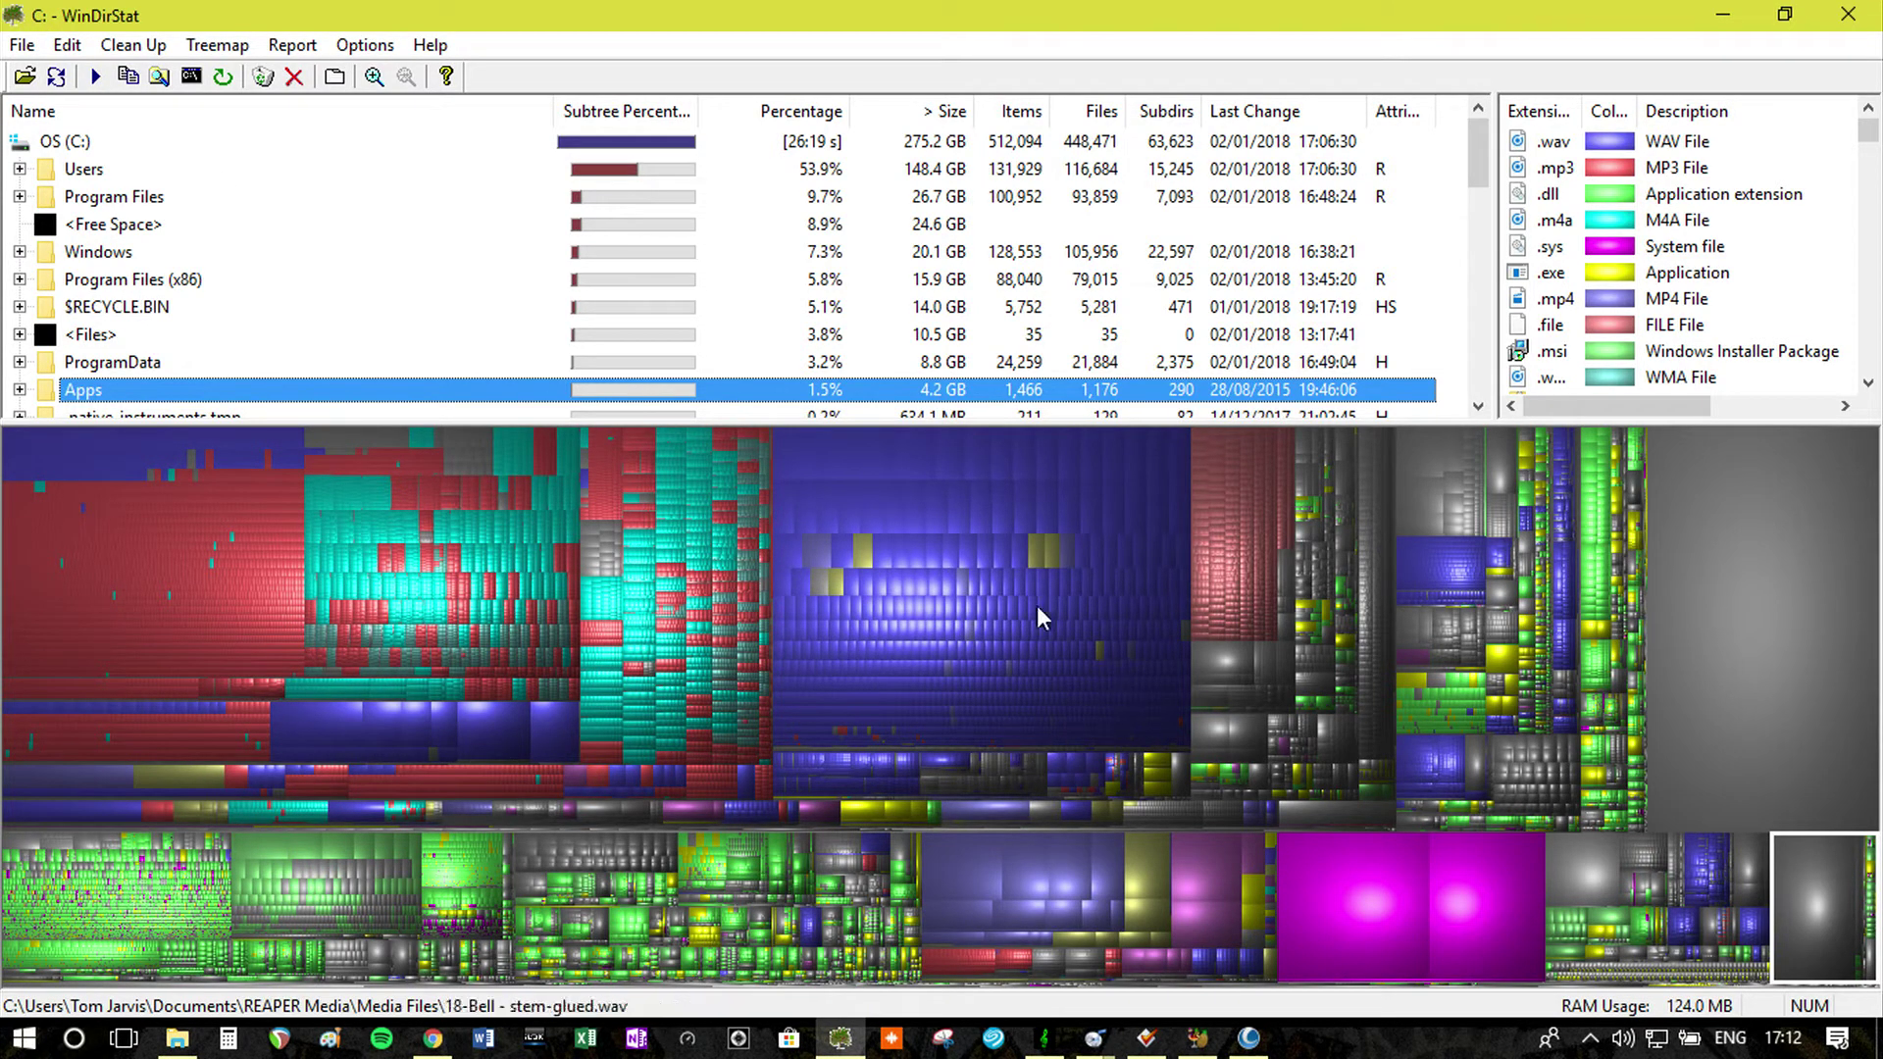
left_click(824, 607)
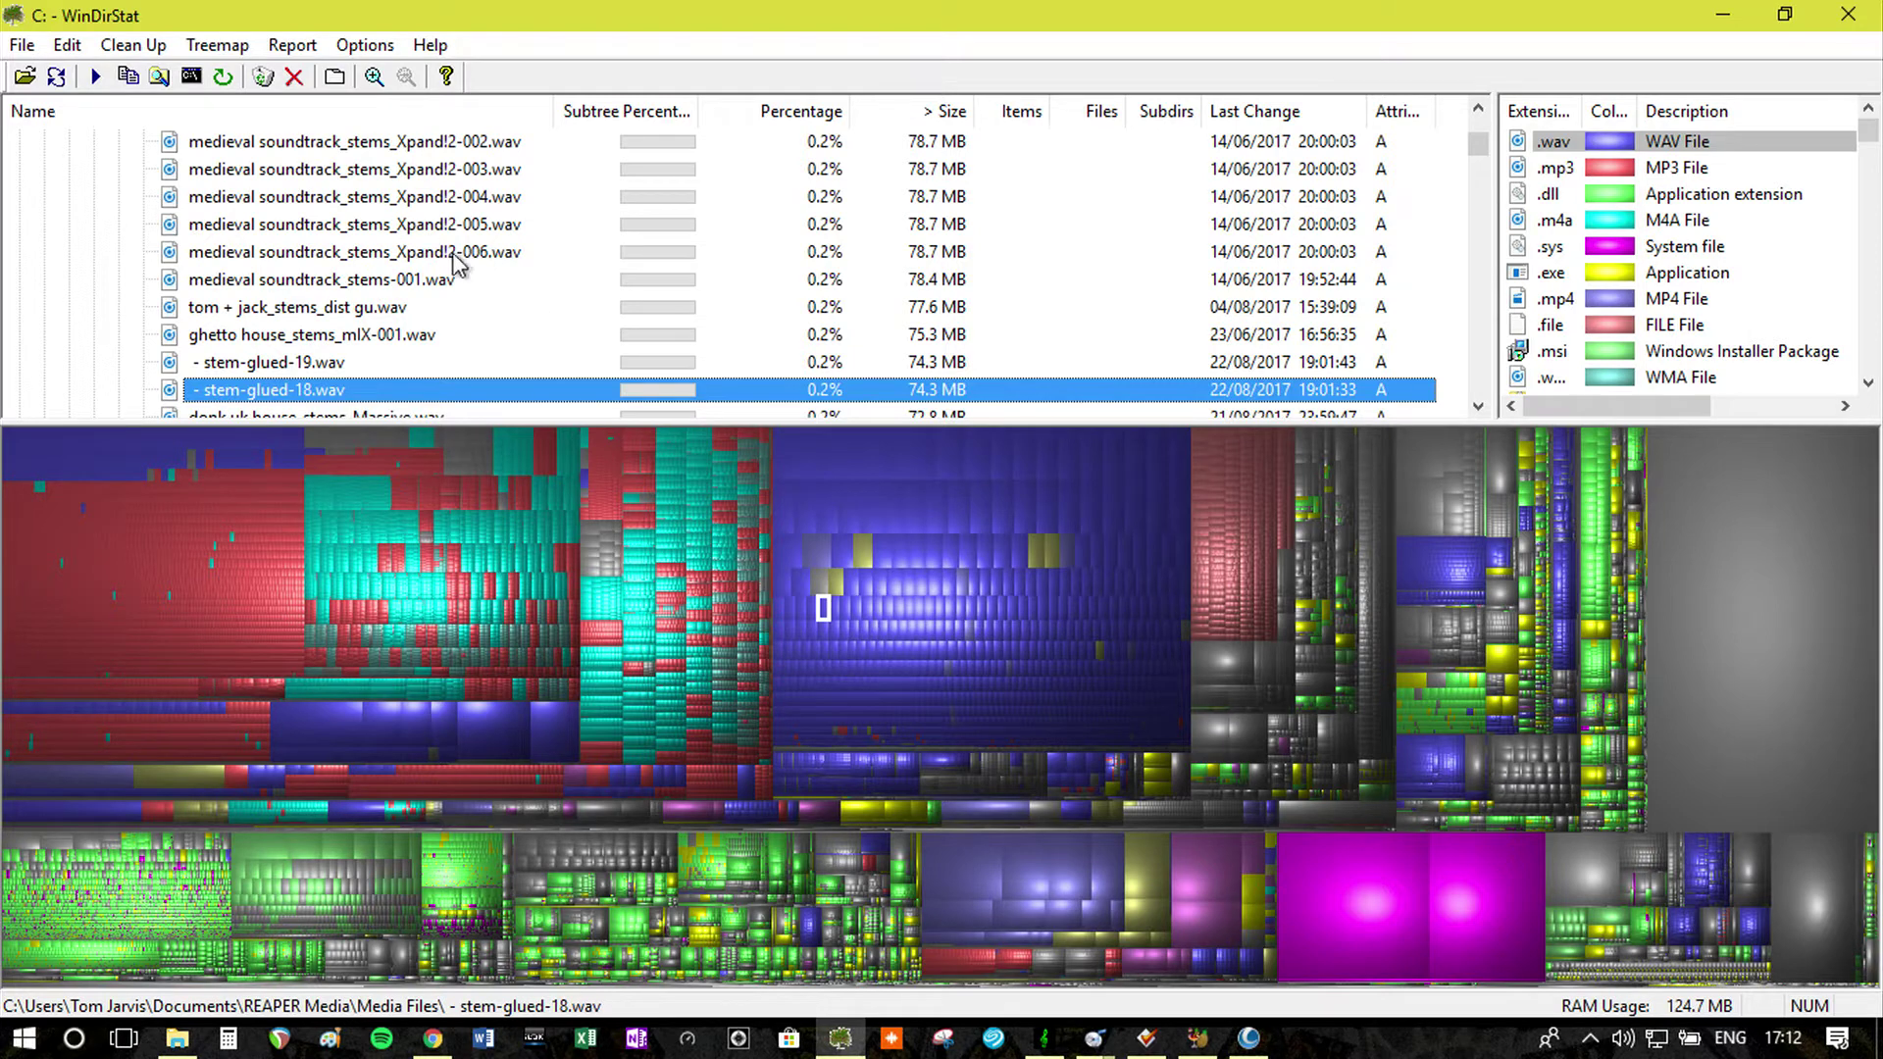
left_click(471, 594)
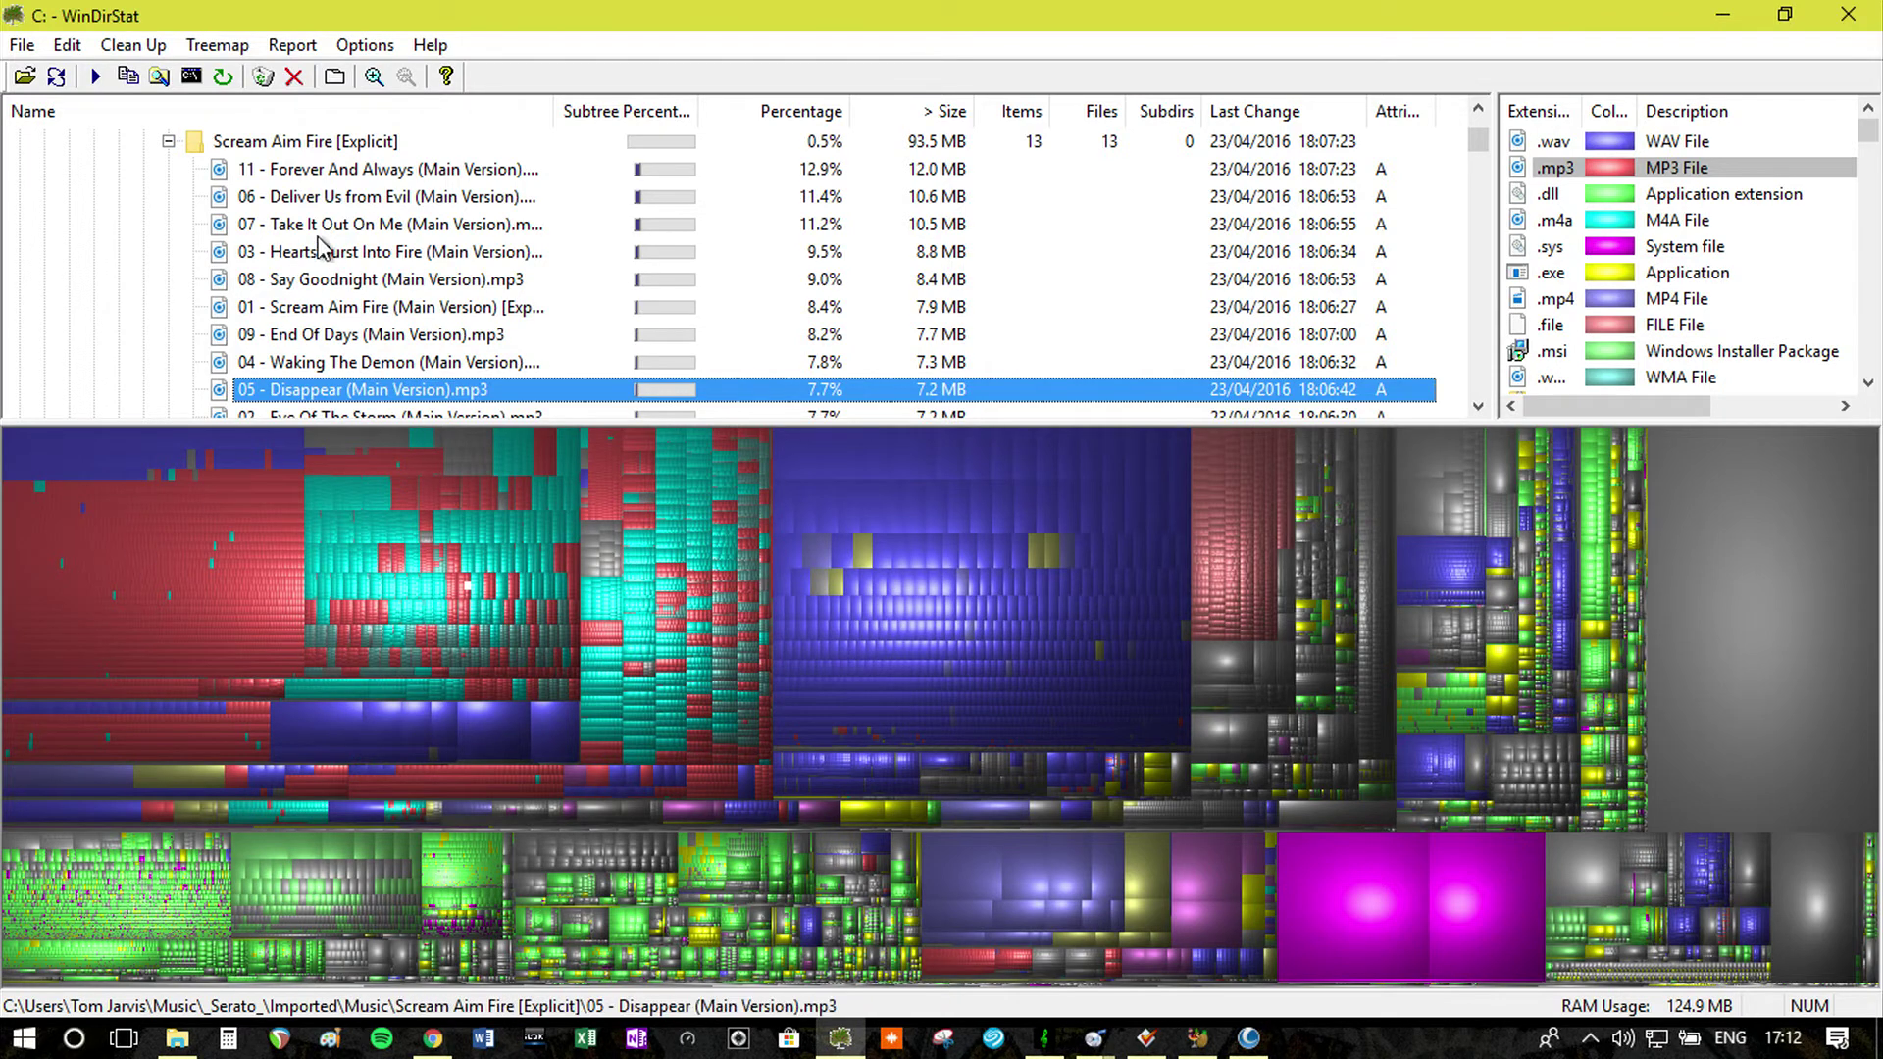
scroll(370, 291, "up", 3)
scroll(378, 304, "up", 3)
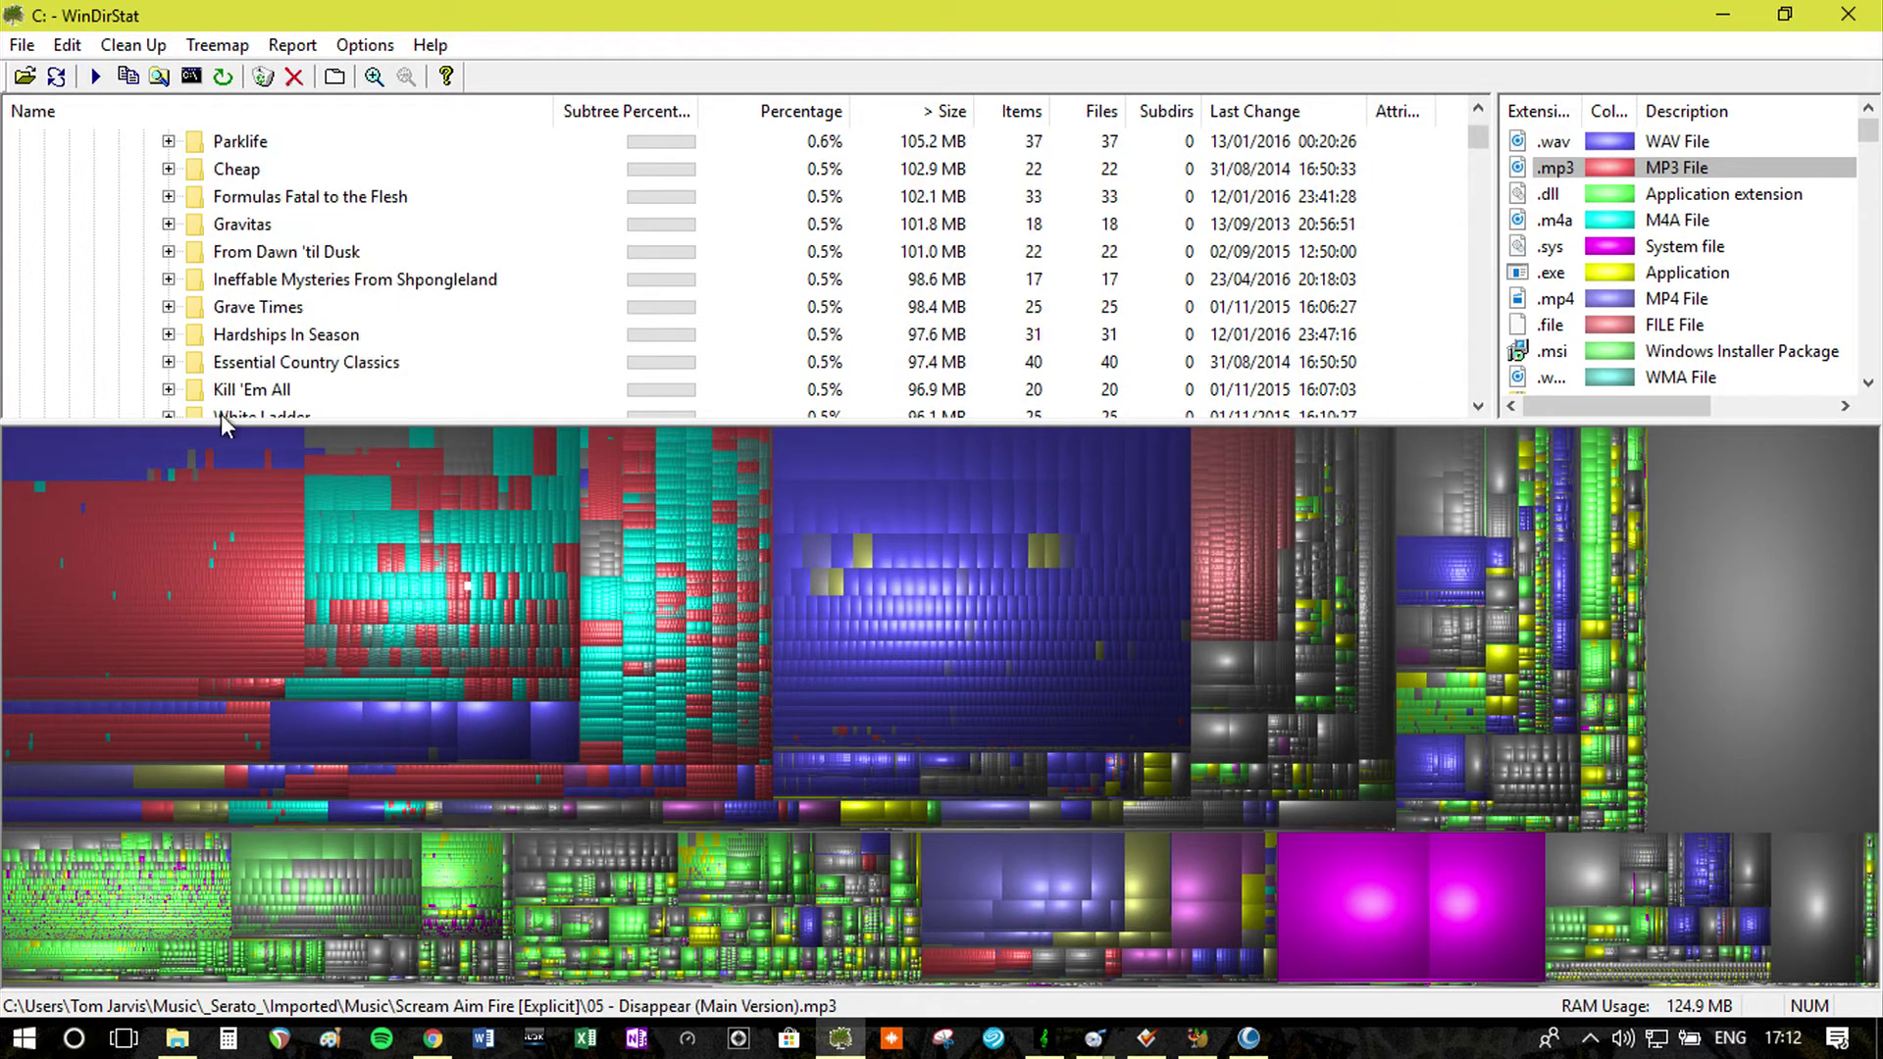
Inspect an M4A block, the Damnation And A Day folder, a DLL block and a large WAV recording in the C: drive's usage.
left_click(376, 523)
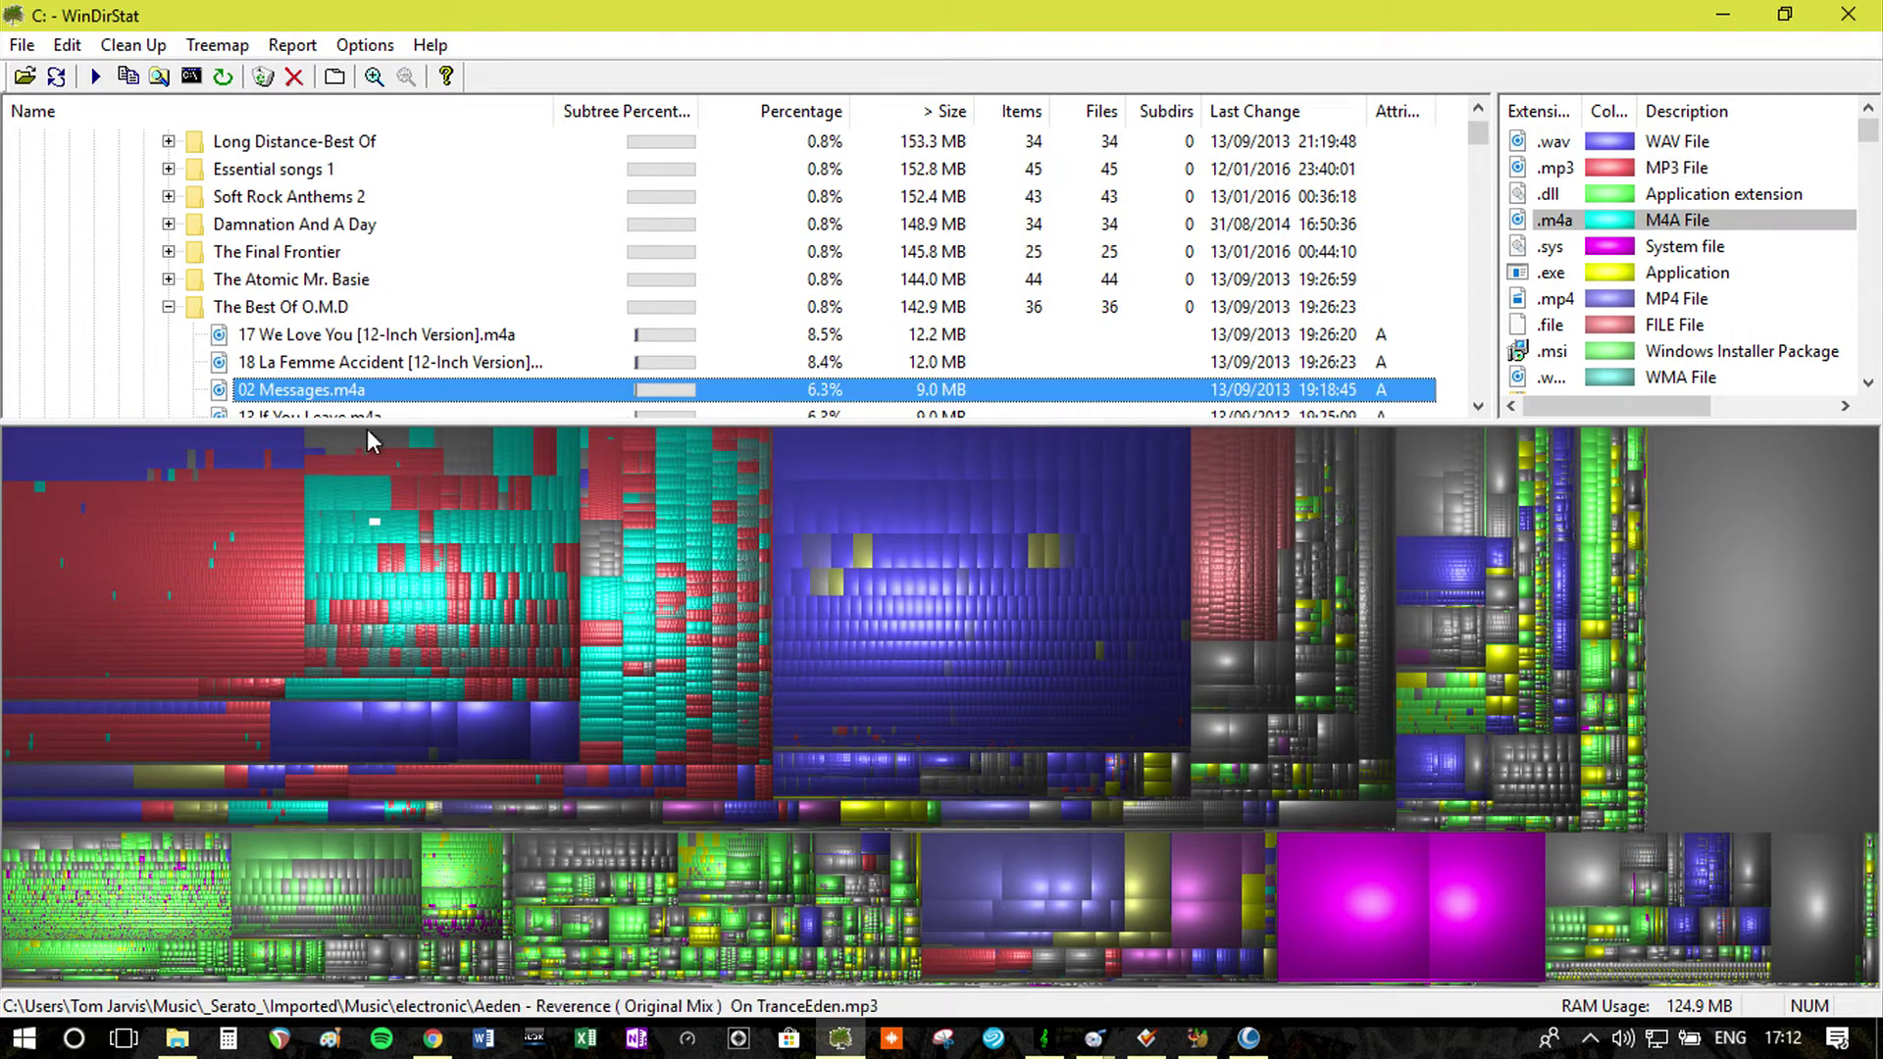
left_click(299, 257)
left_click(324, 233)
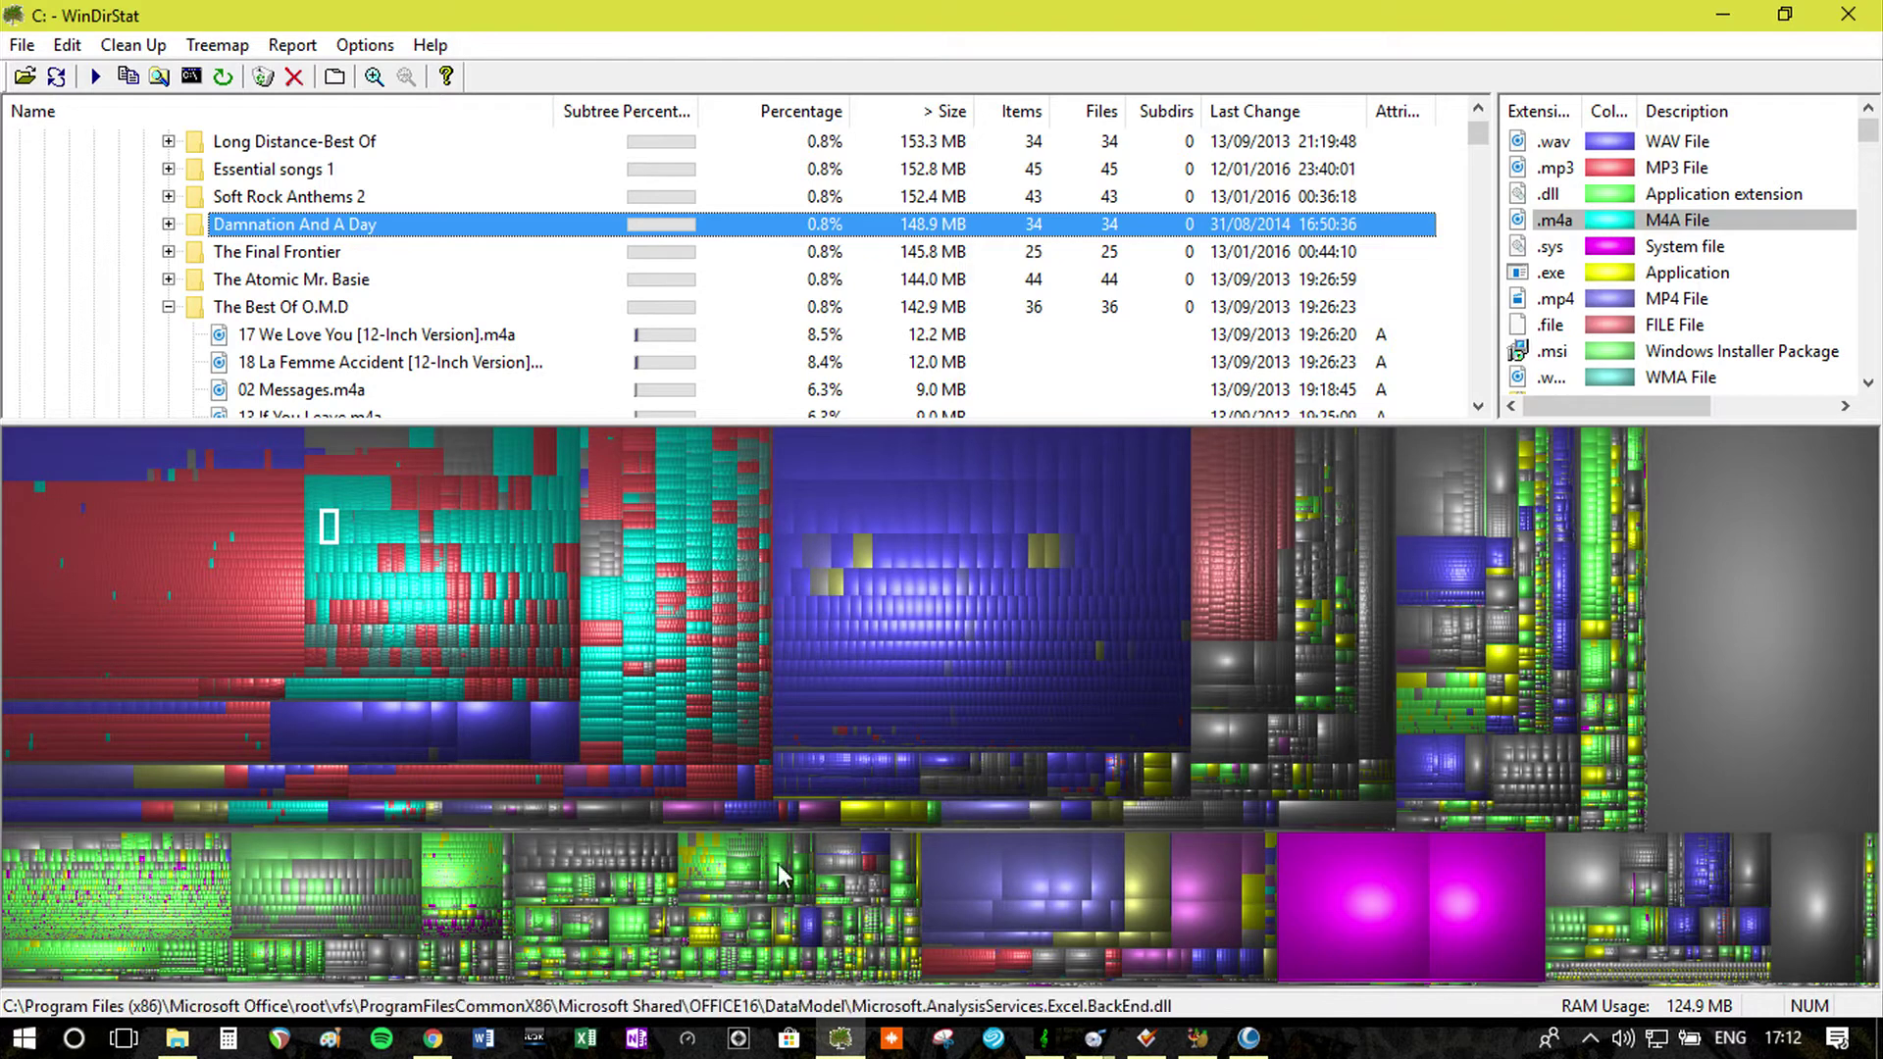
left_click(719, 857)
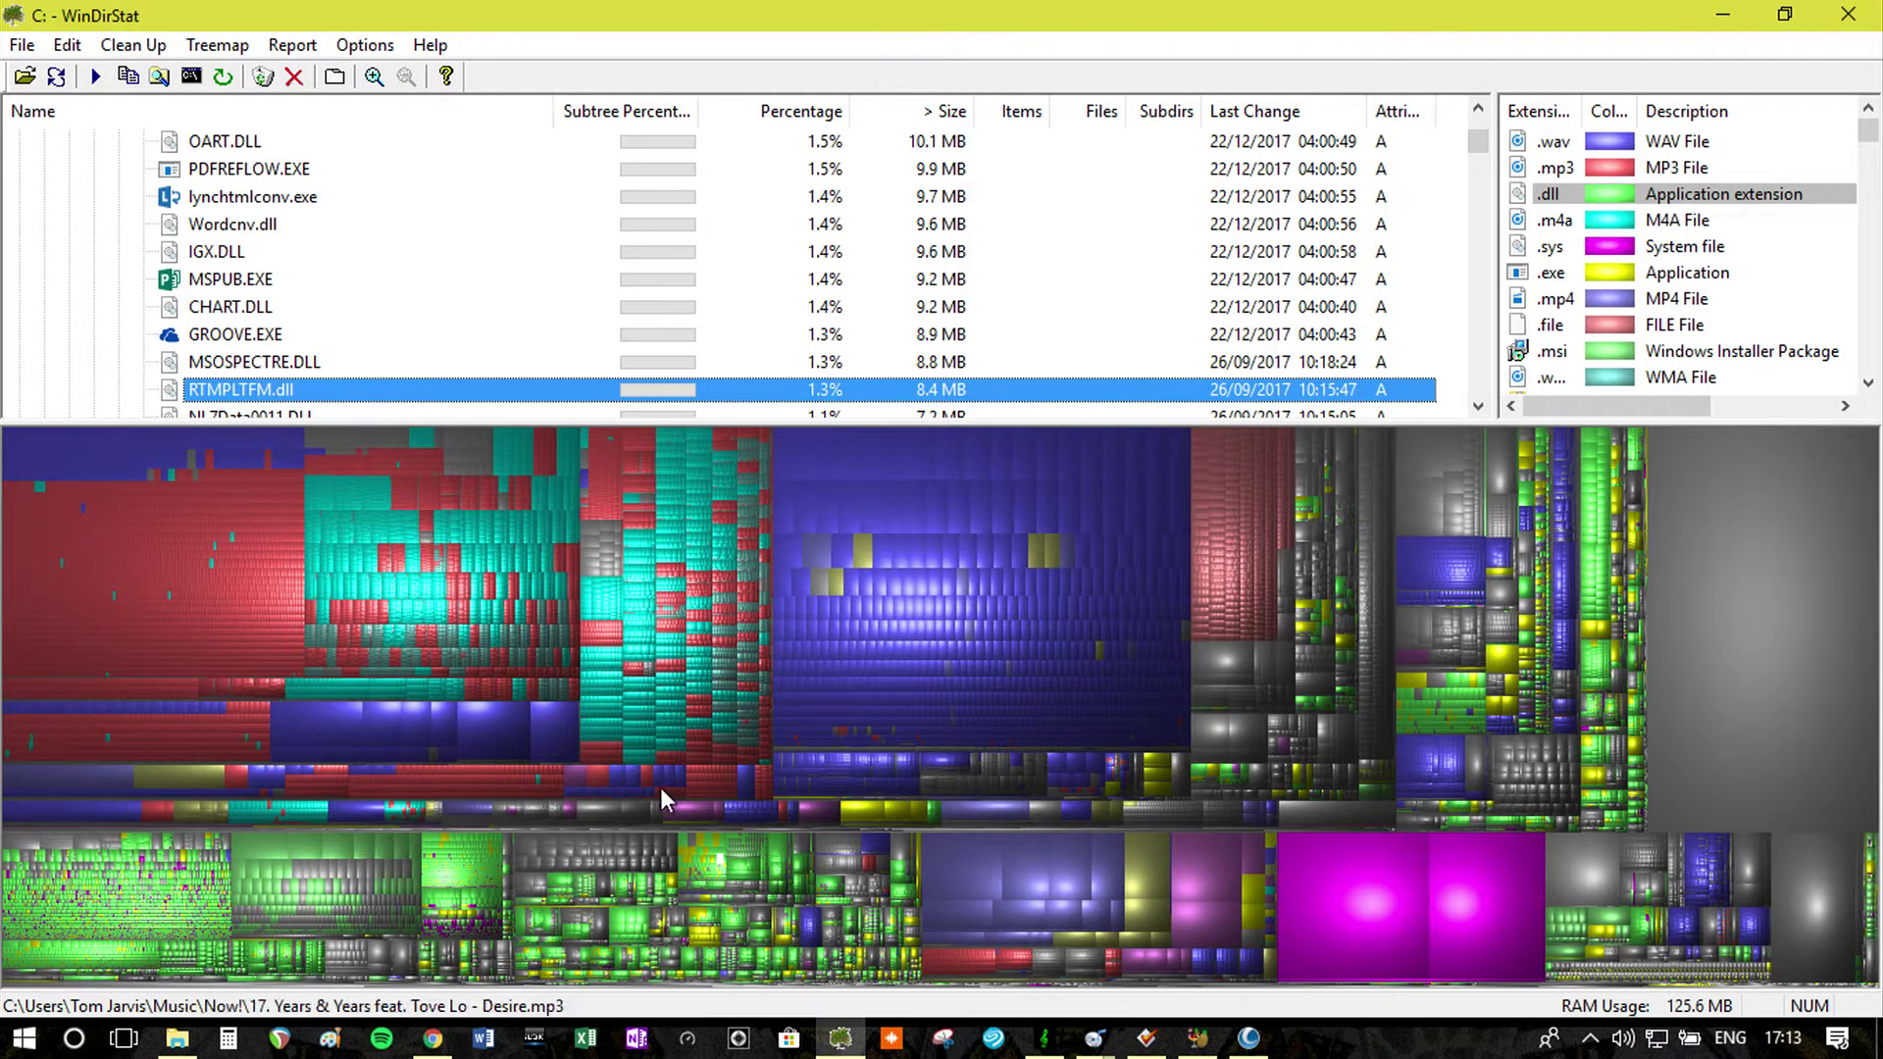
left_click(496, 737)
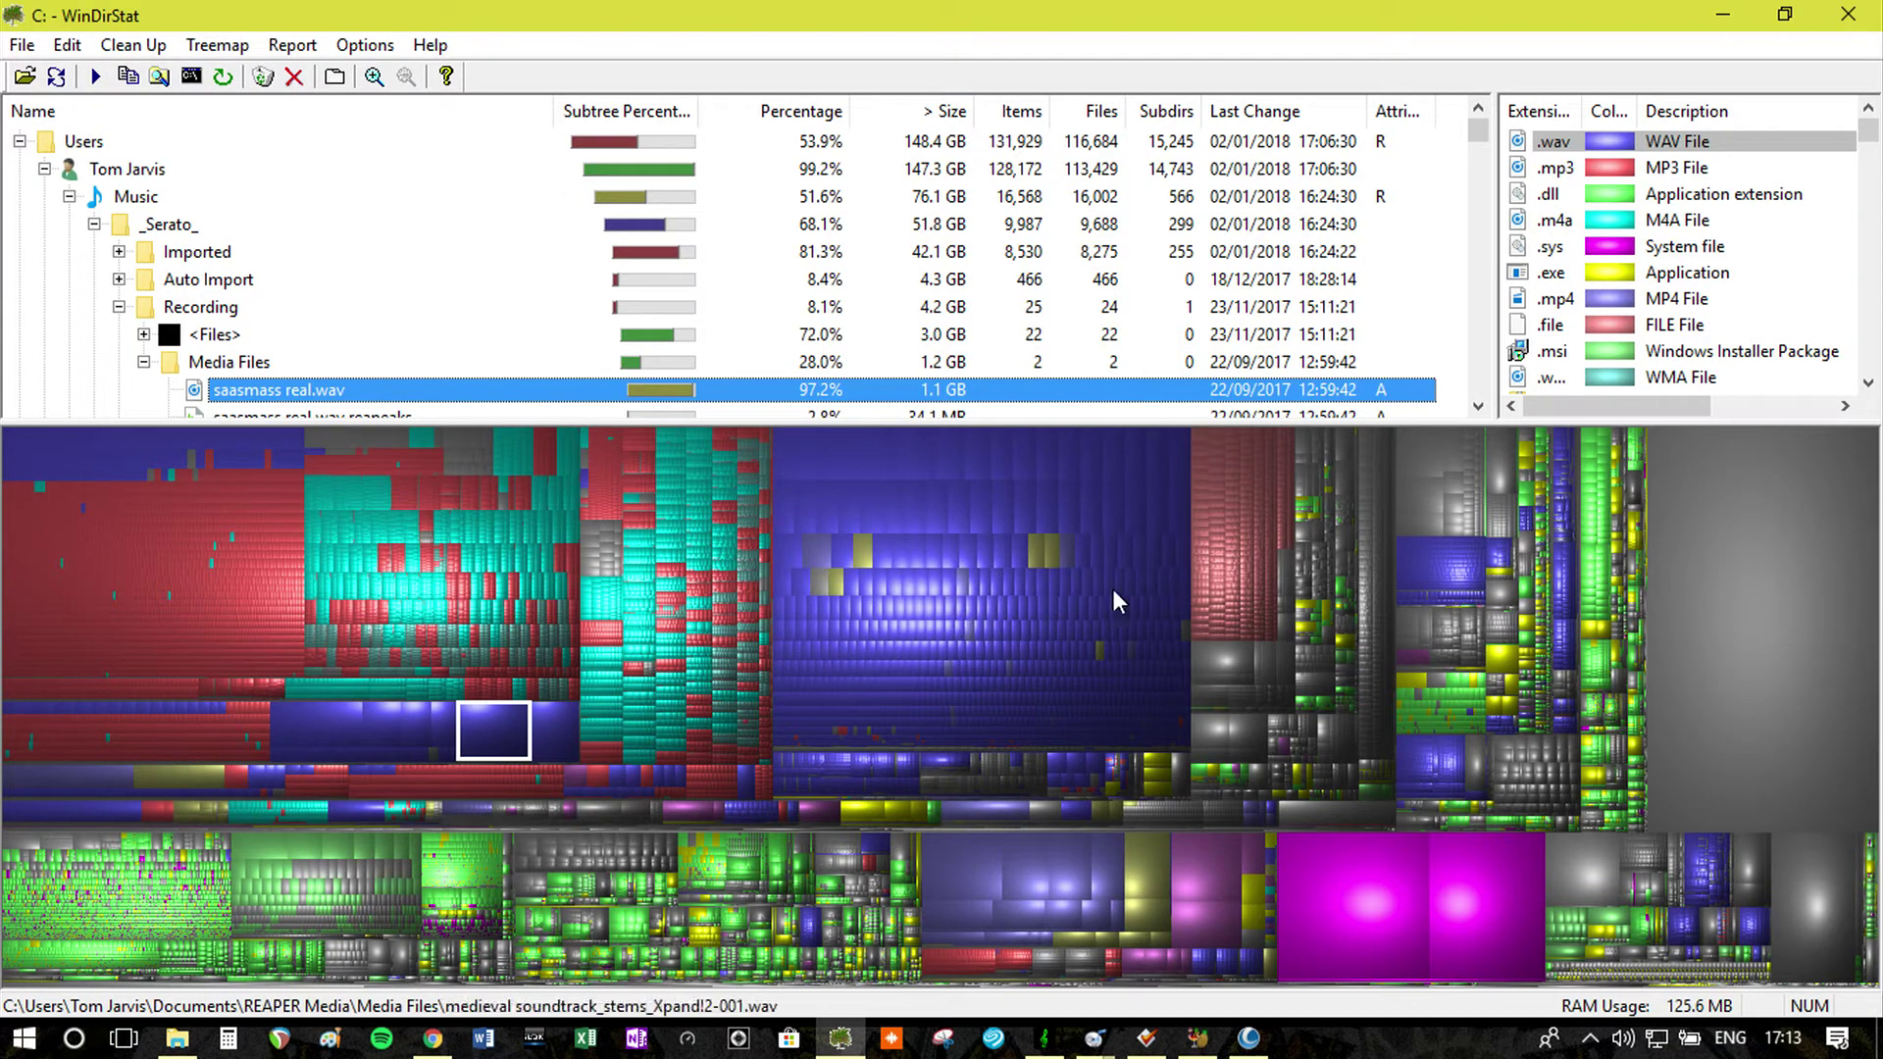
Select the free space block, then collapse Program Files (x86) and review the C: drive's top-level folders by size.
left_click(1771, 638)
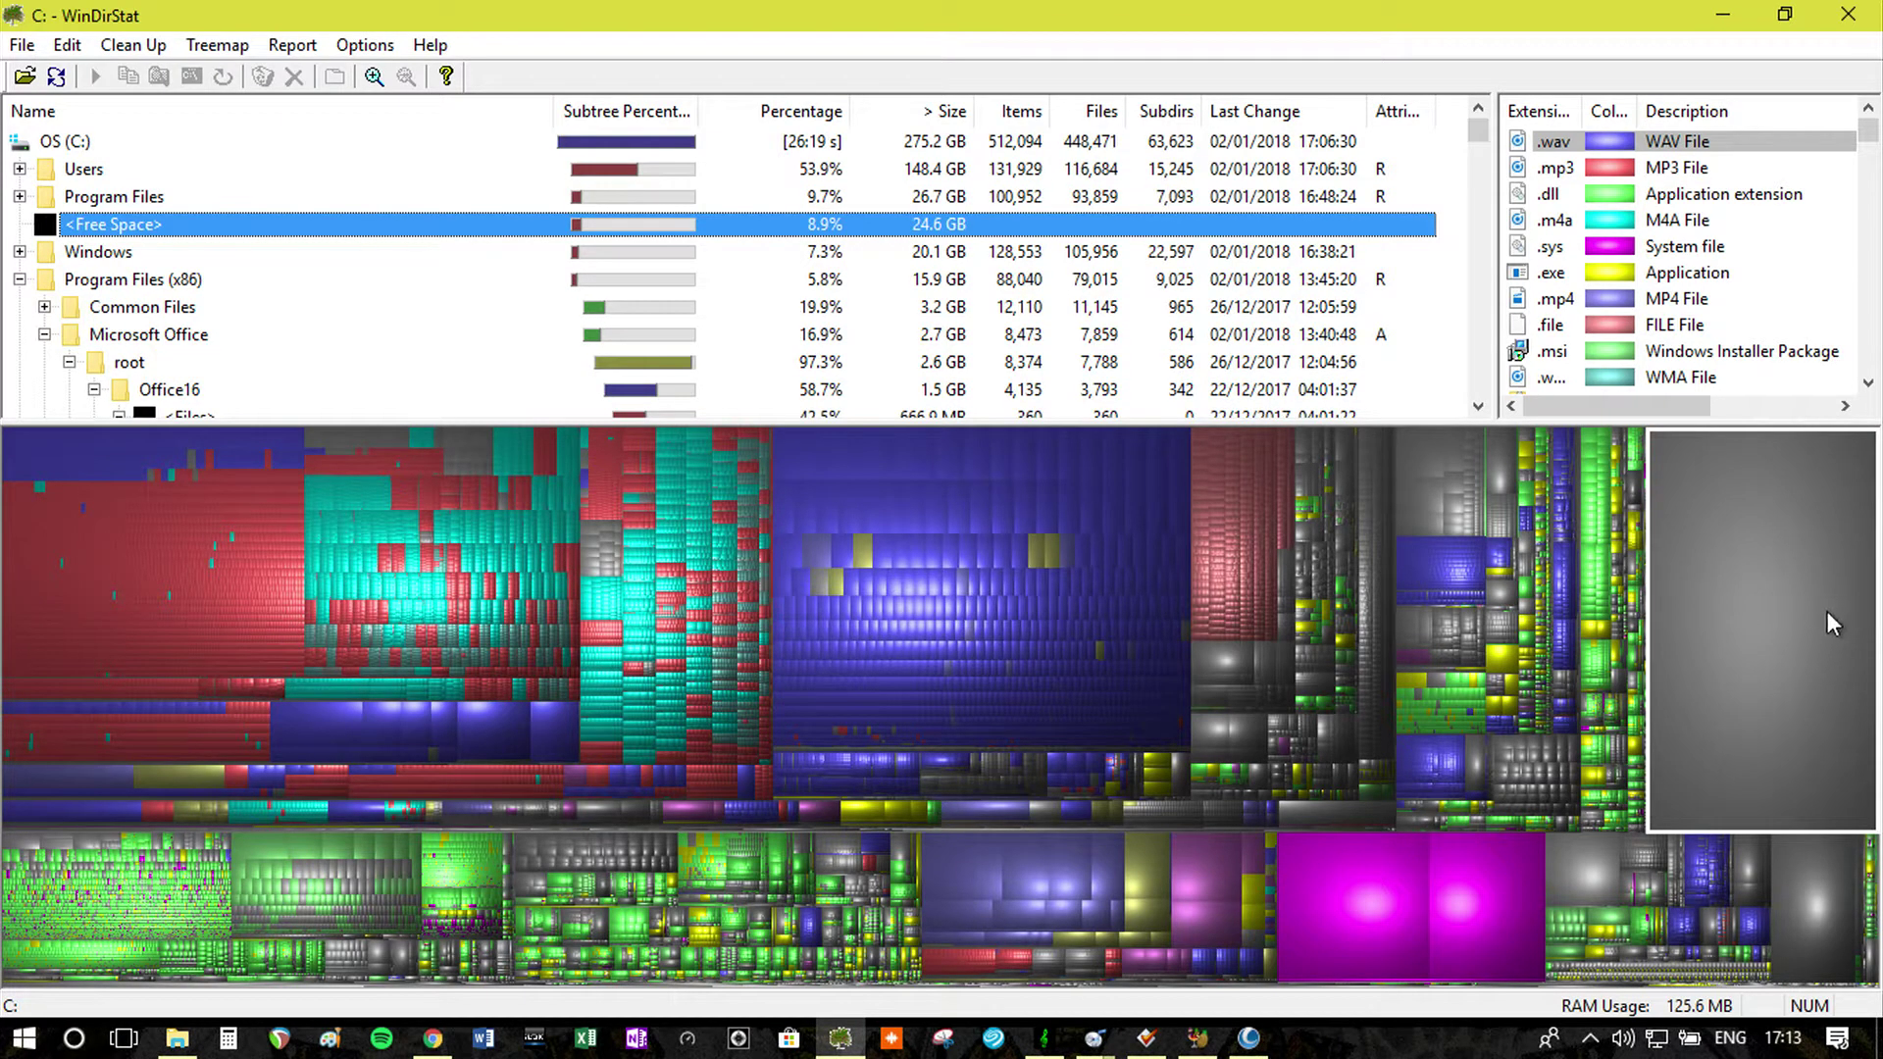
left_click(17, 281)
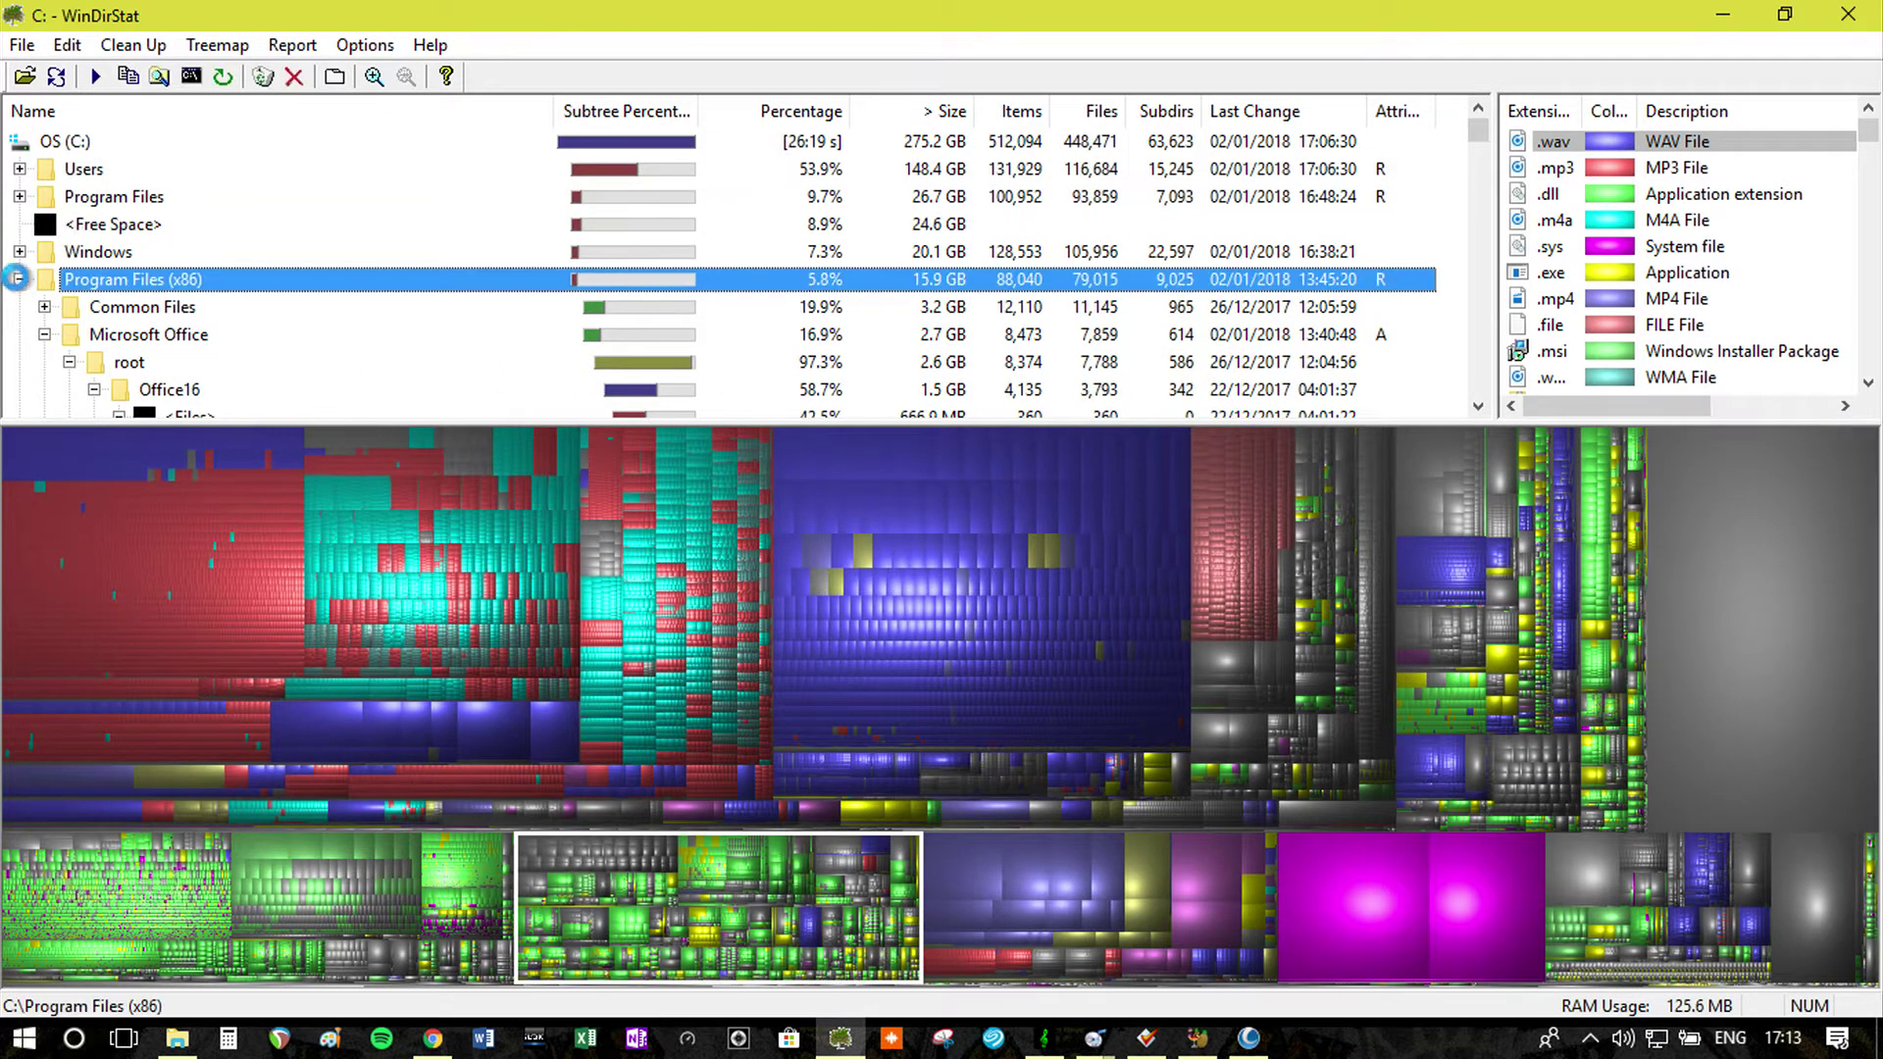
left_click(16, 278)
scroll(183, 335, "down", 2)
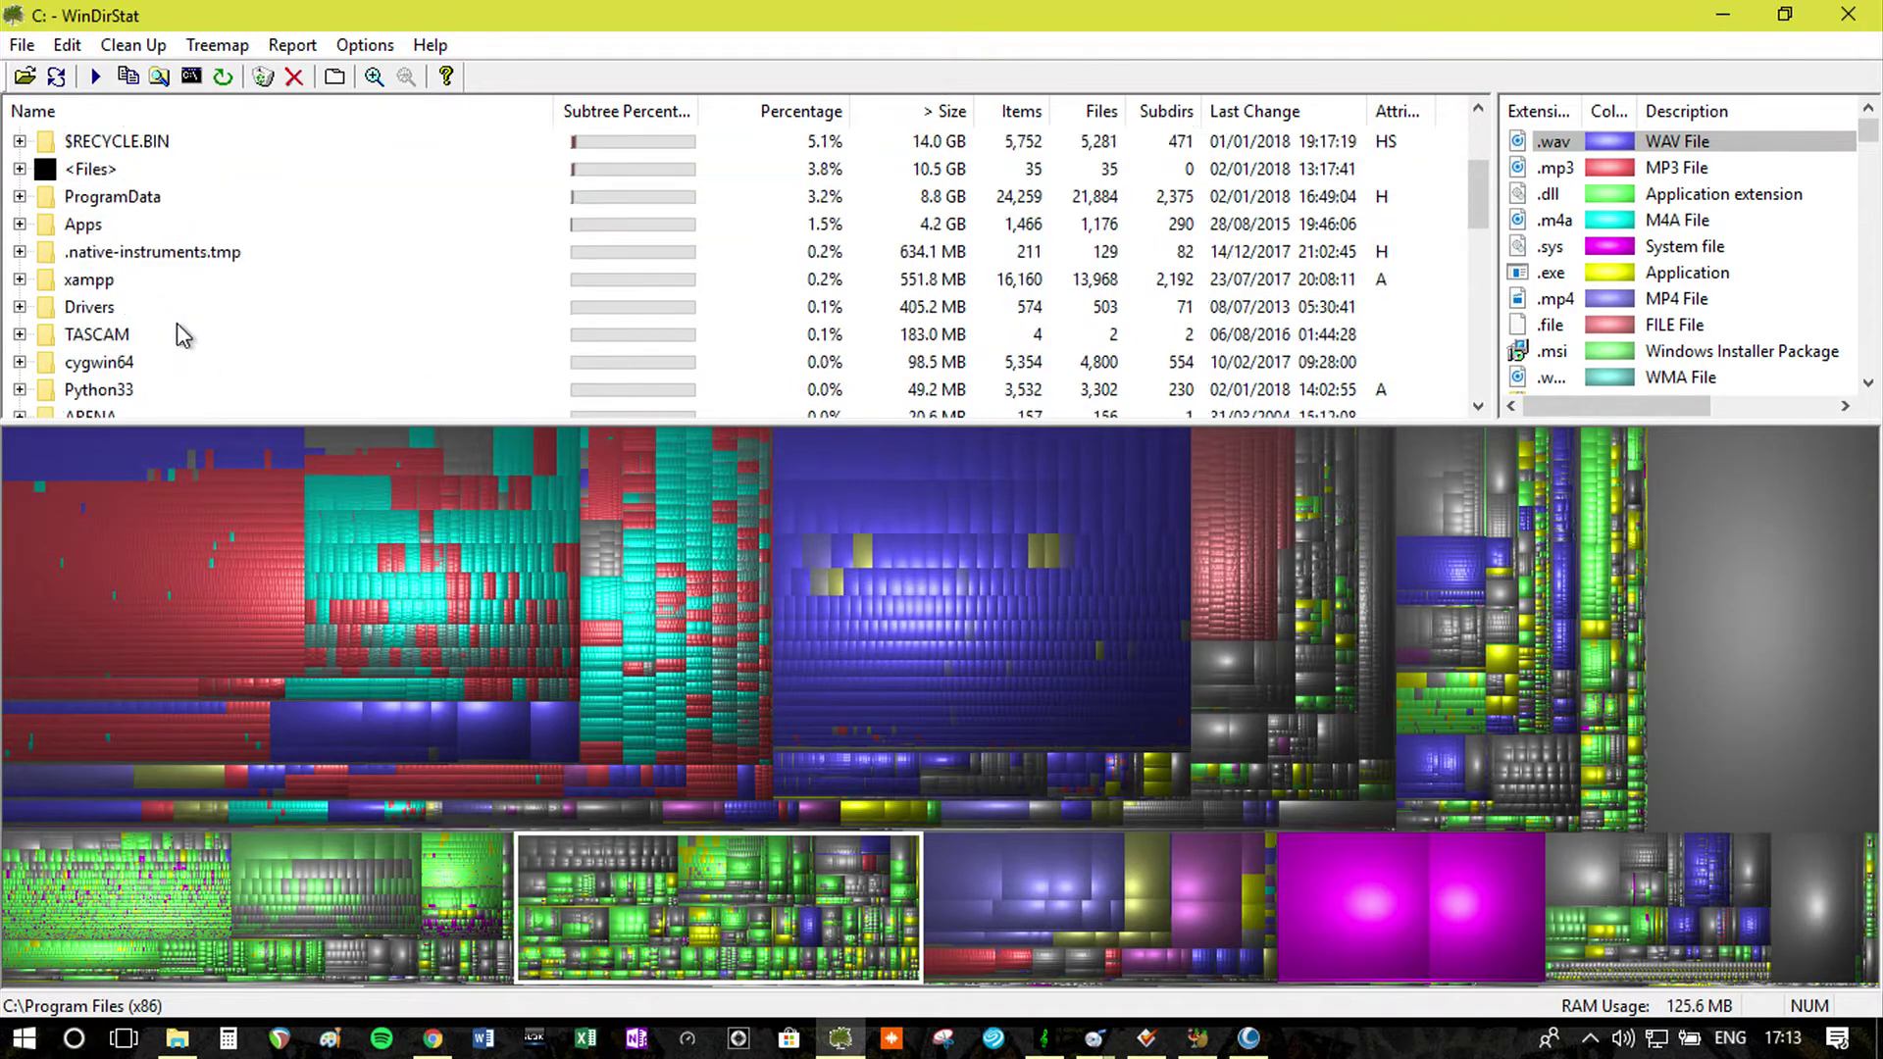
scroll(183, 336, "down", 1)
scroll(177, 344, "up", 3)
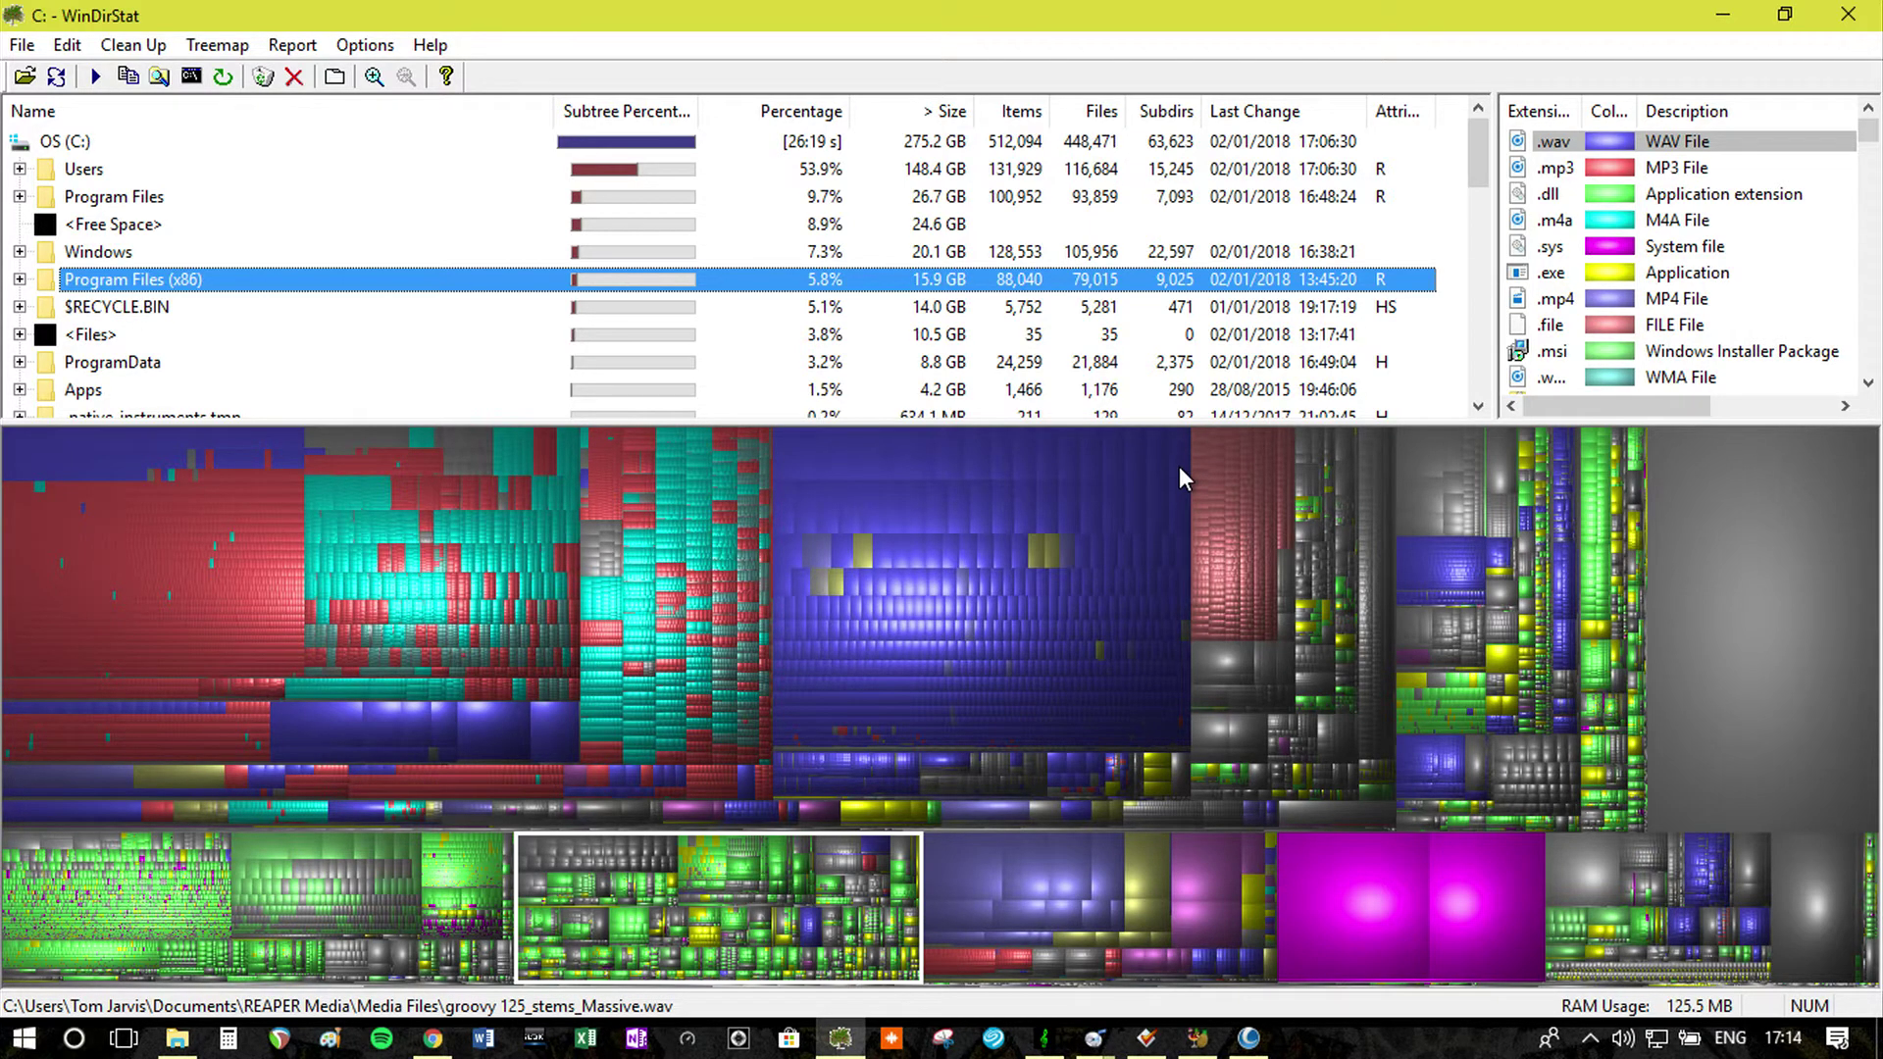
Switch to Chrome and open the downloads page of the WinDirStat website.
left_click(433, 1038)
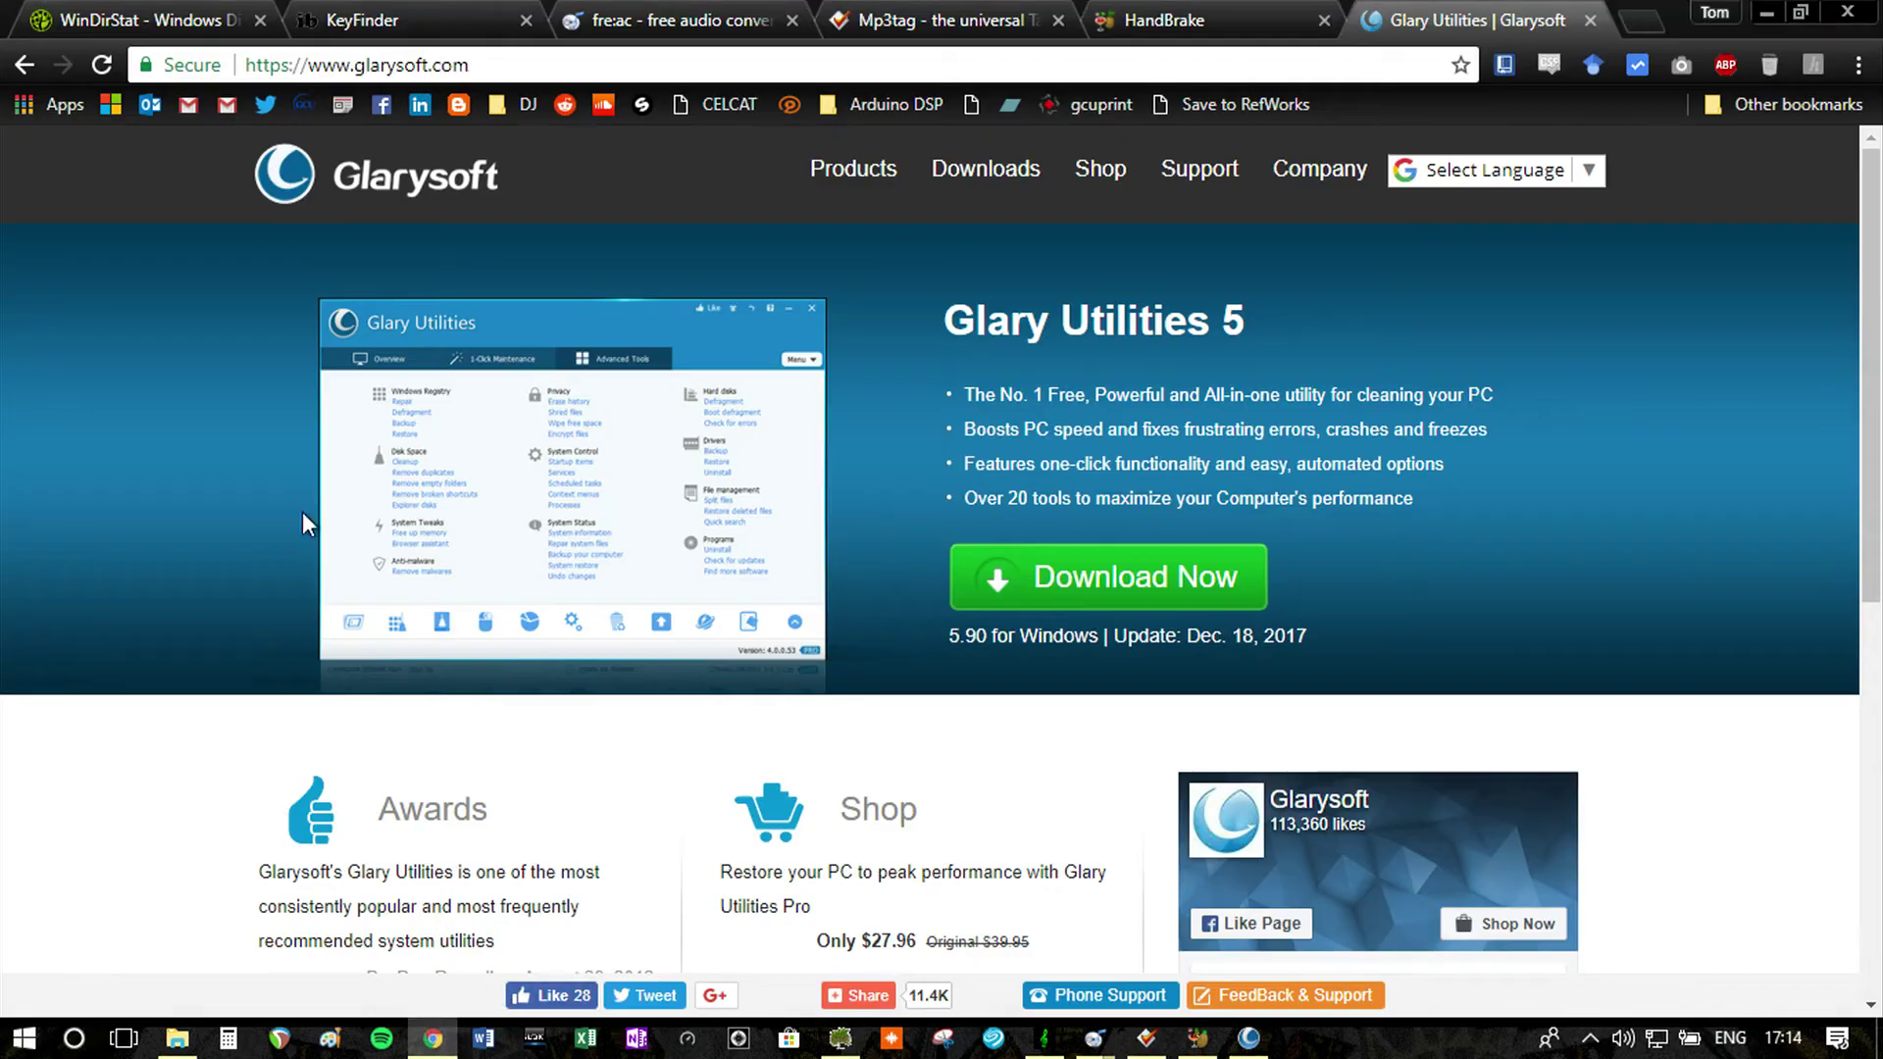
left_click(189, 22)
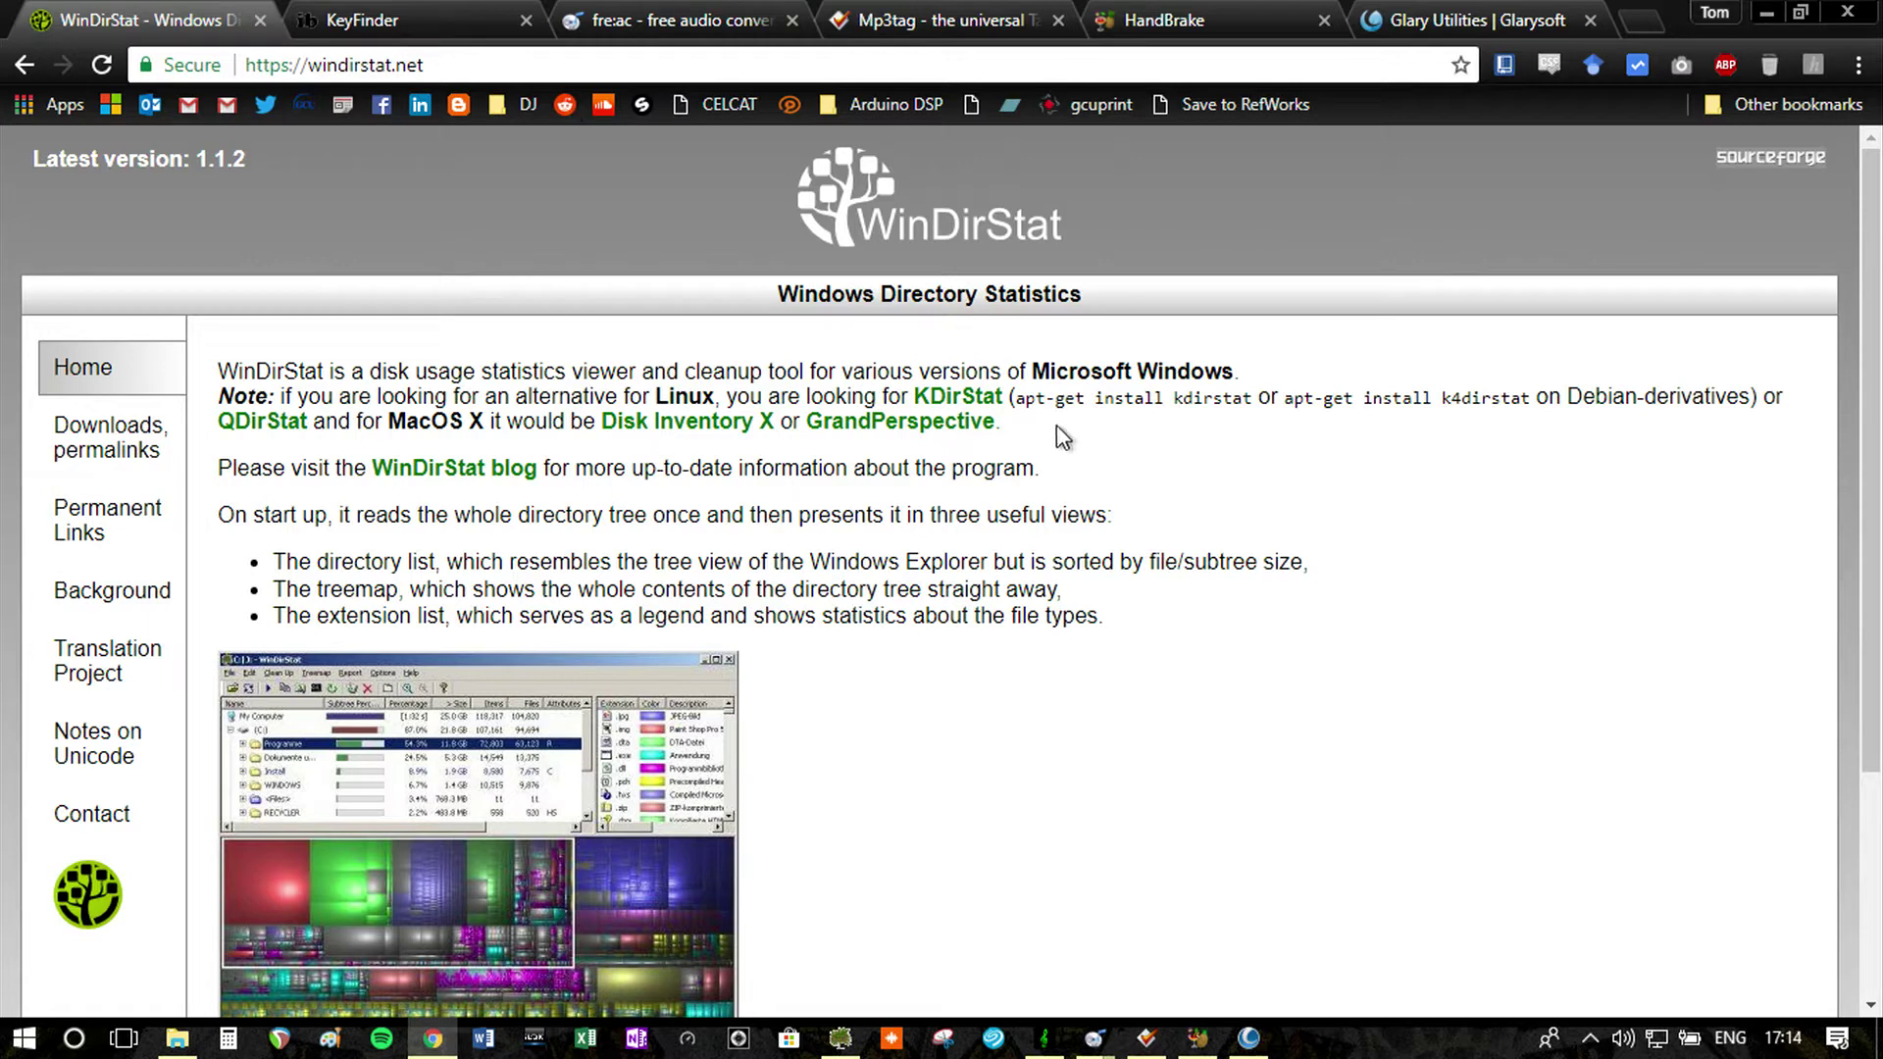
left_click(108, 437)
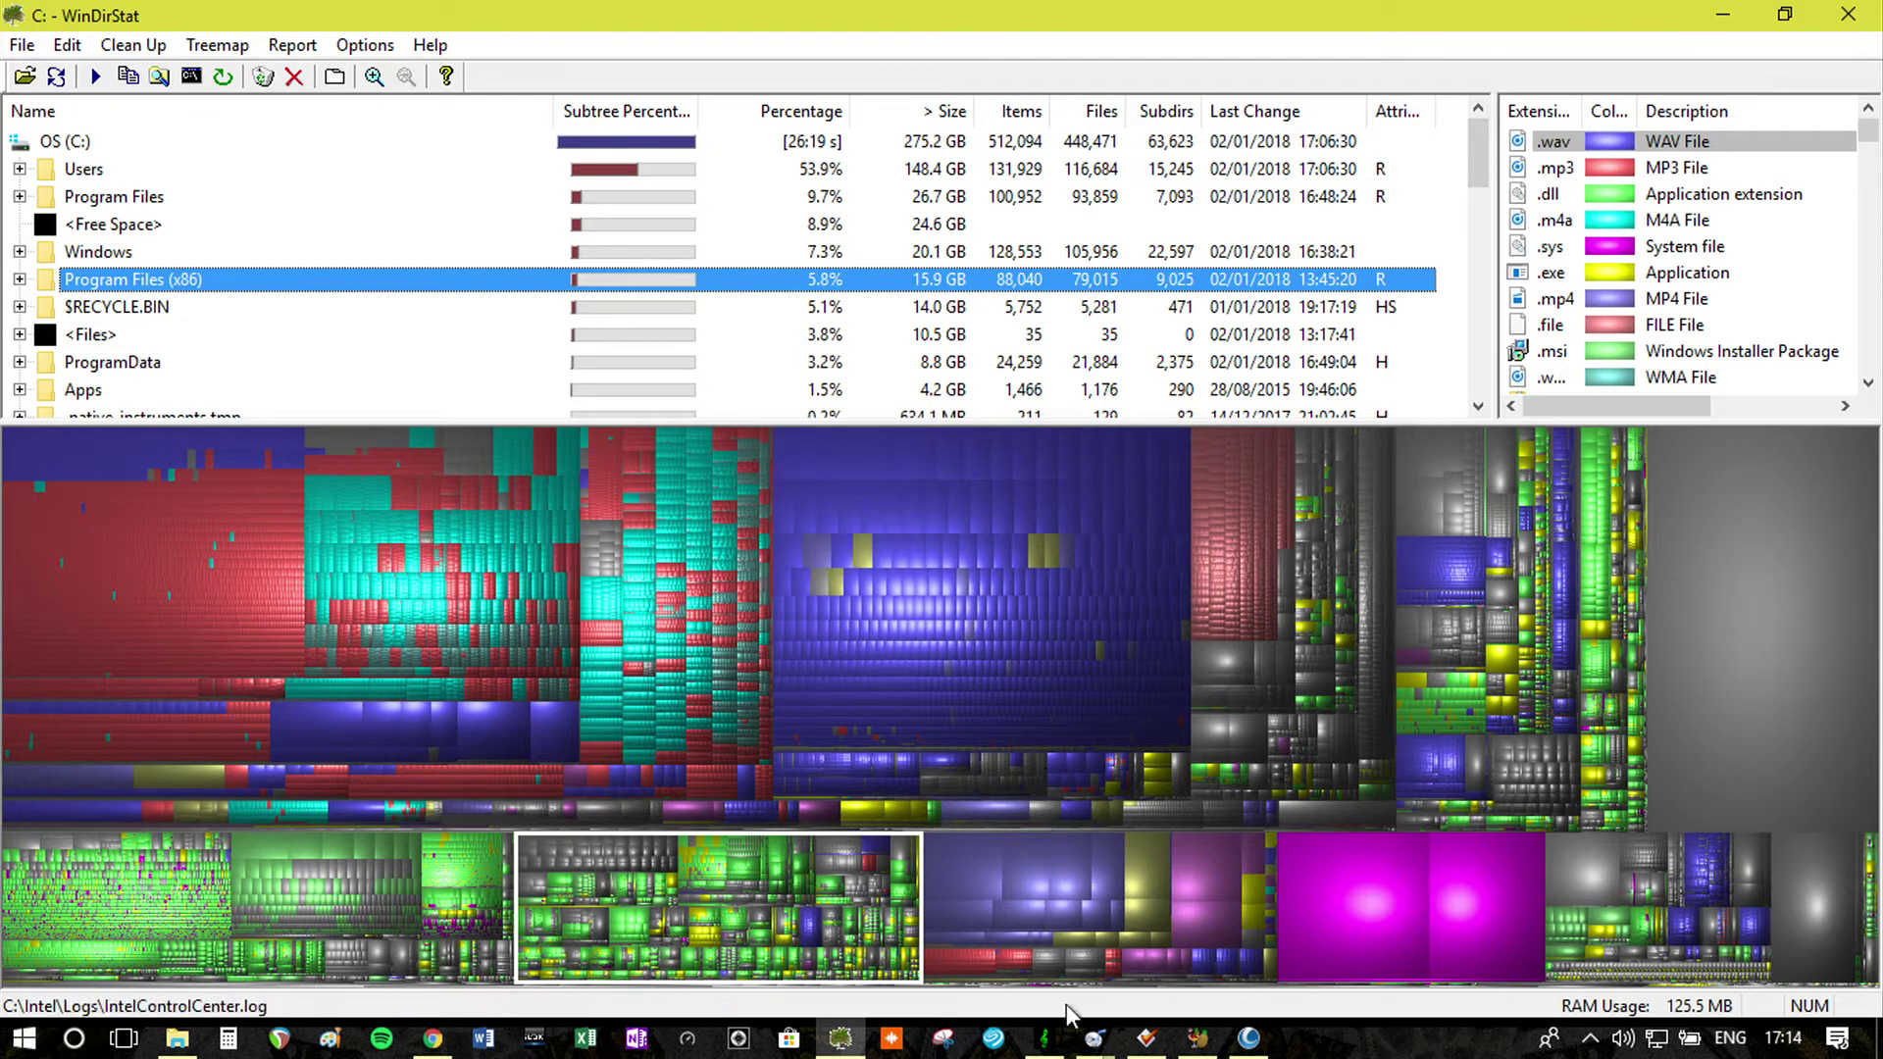
Switch to KeyFinder and add the LIPPS INC - Funkytown MP3 from the Desktop folder to the batch analysis list.
left_click(1045, 1038)
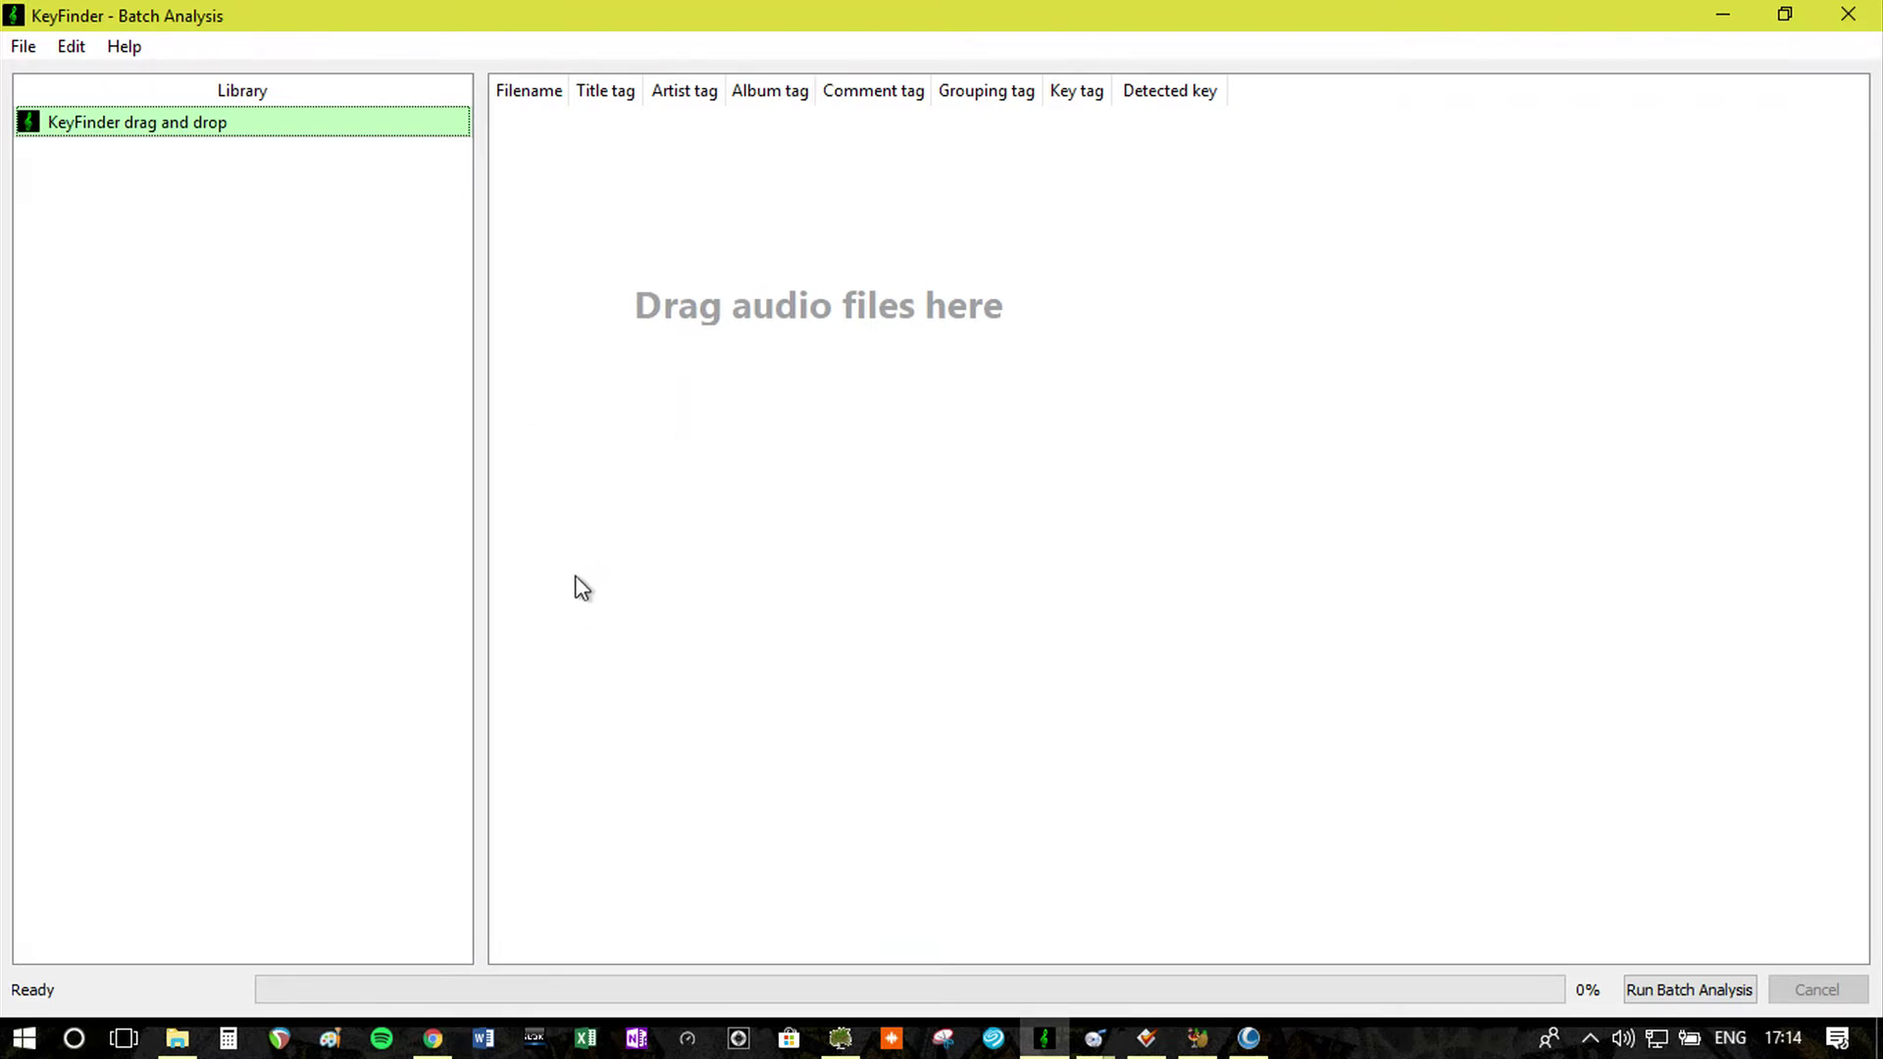
left_click(184, 1042)
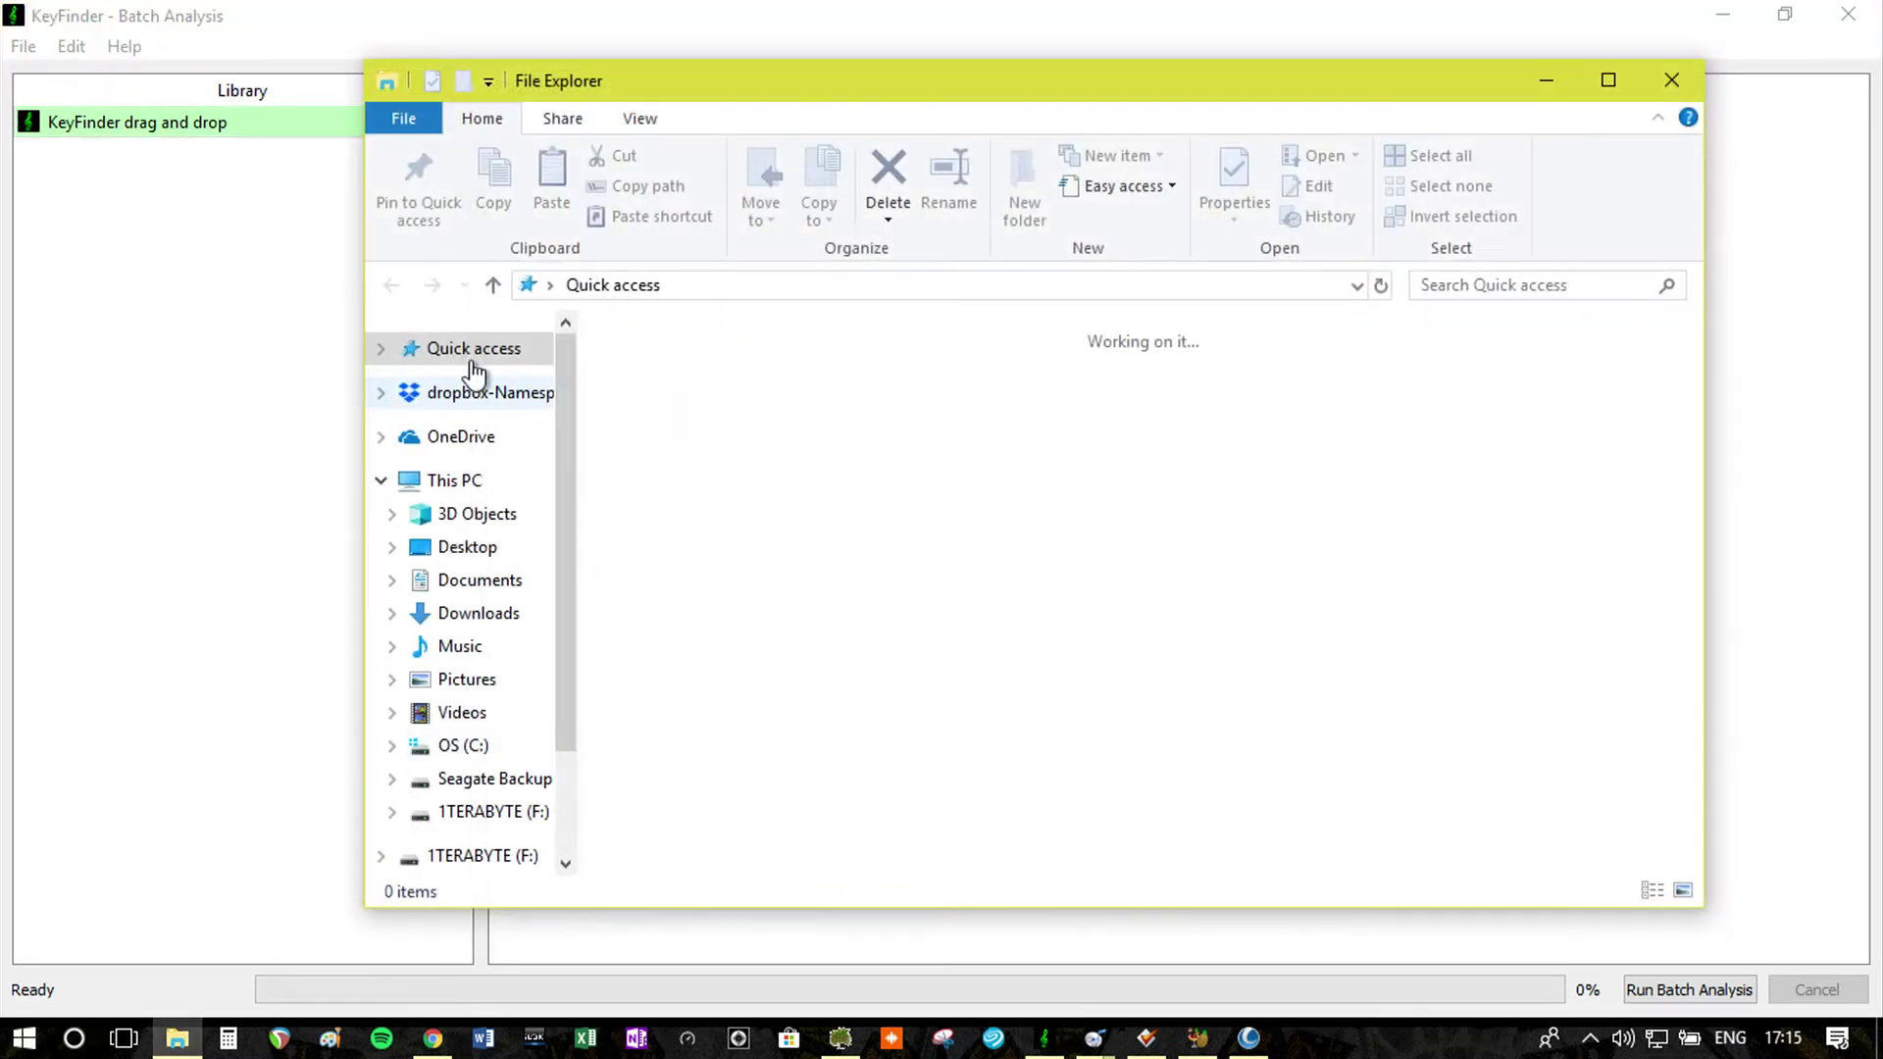
left_click(471, 547)
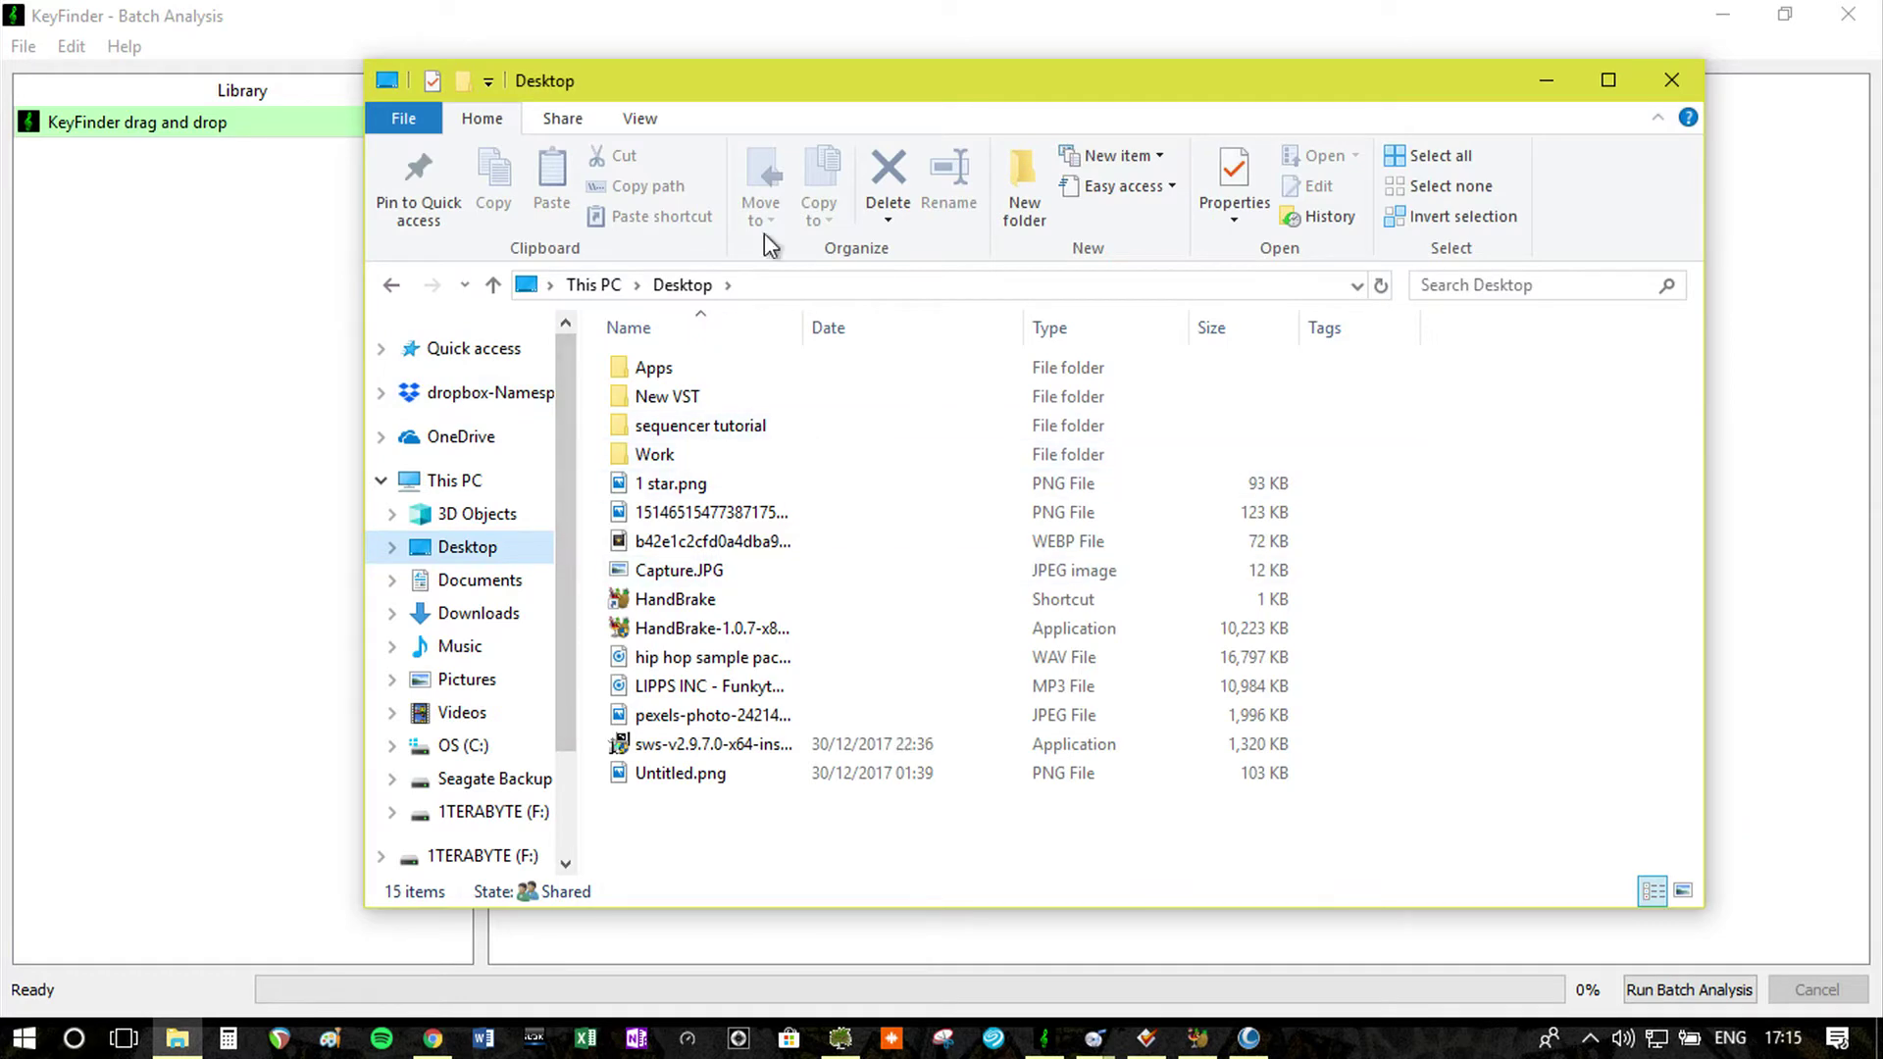
left_click_drag(792, 88, 1218, 85)
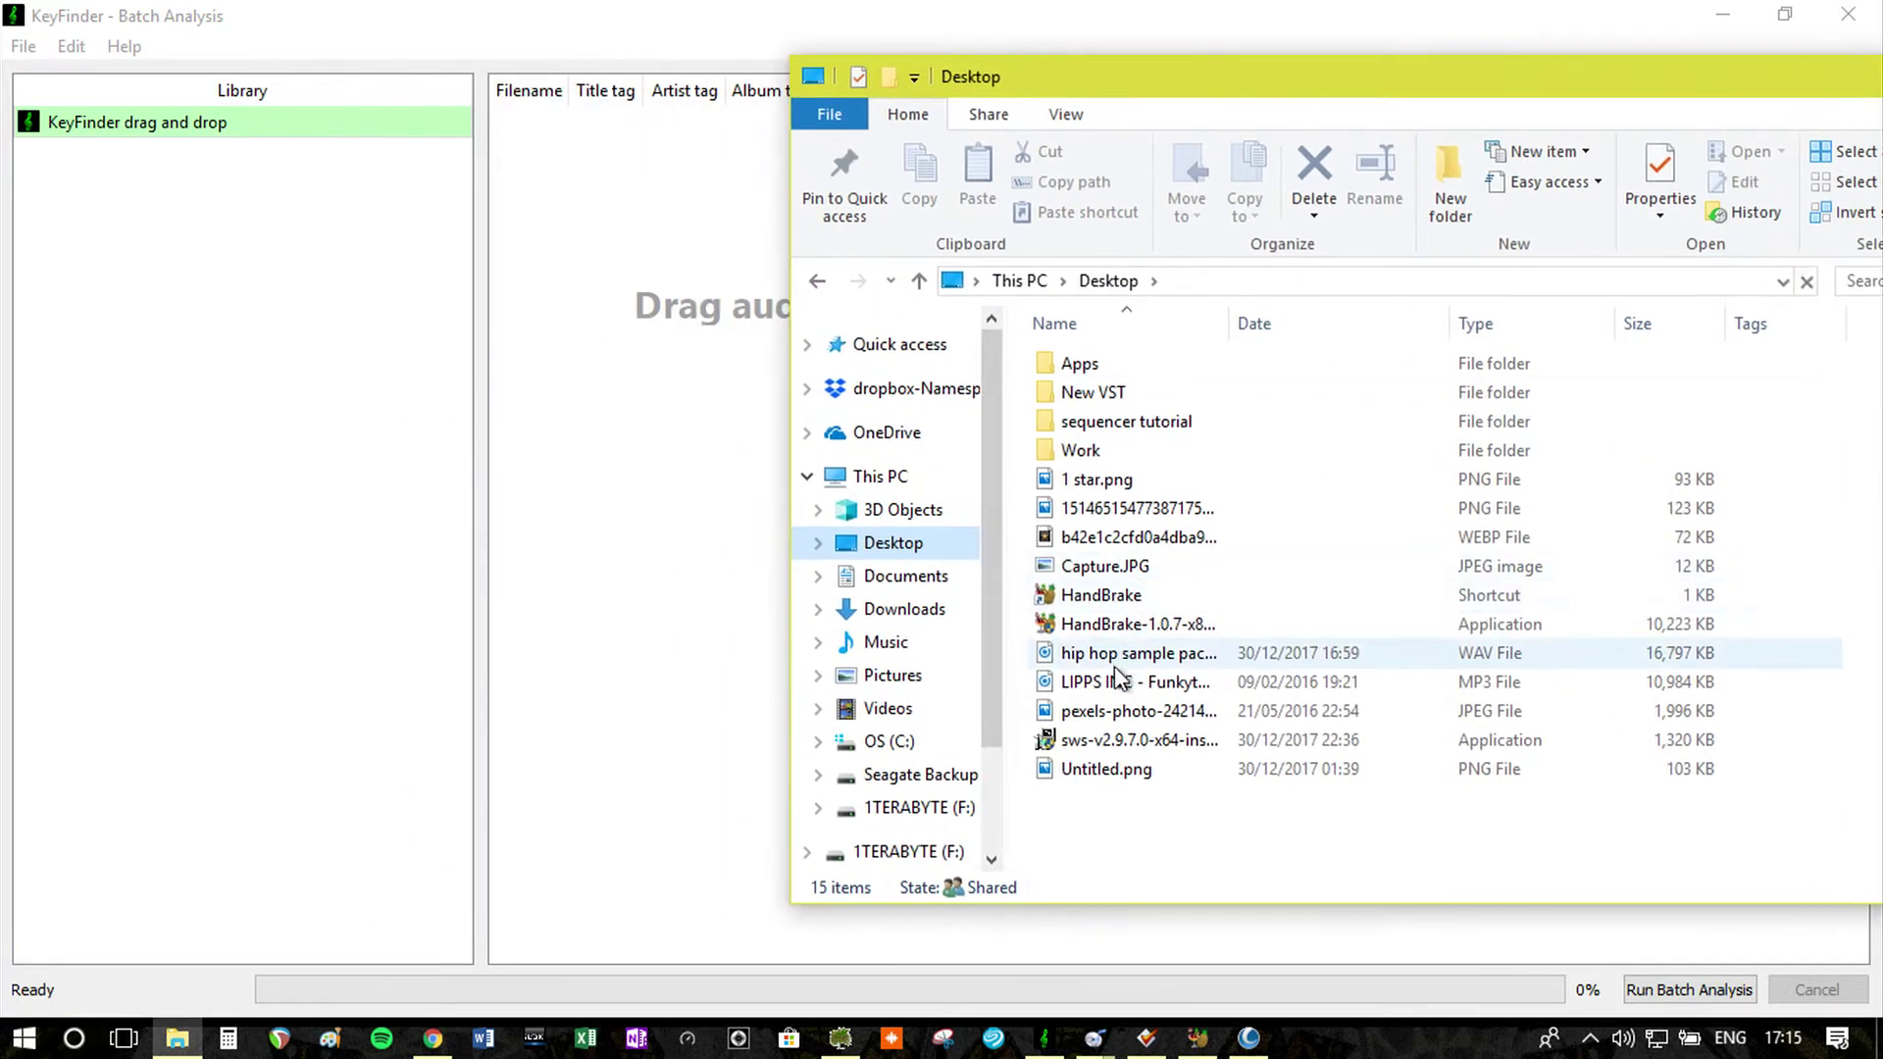
left_click_drag(1138, 682, 628, 422)
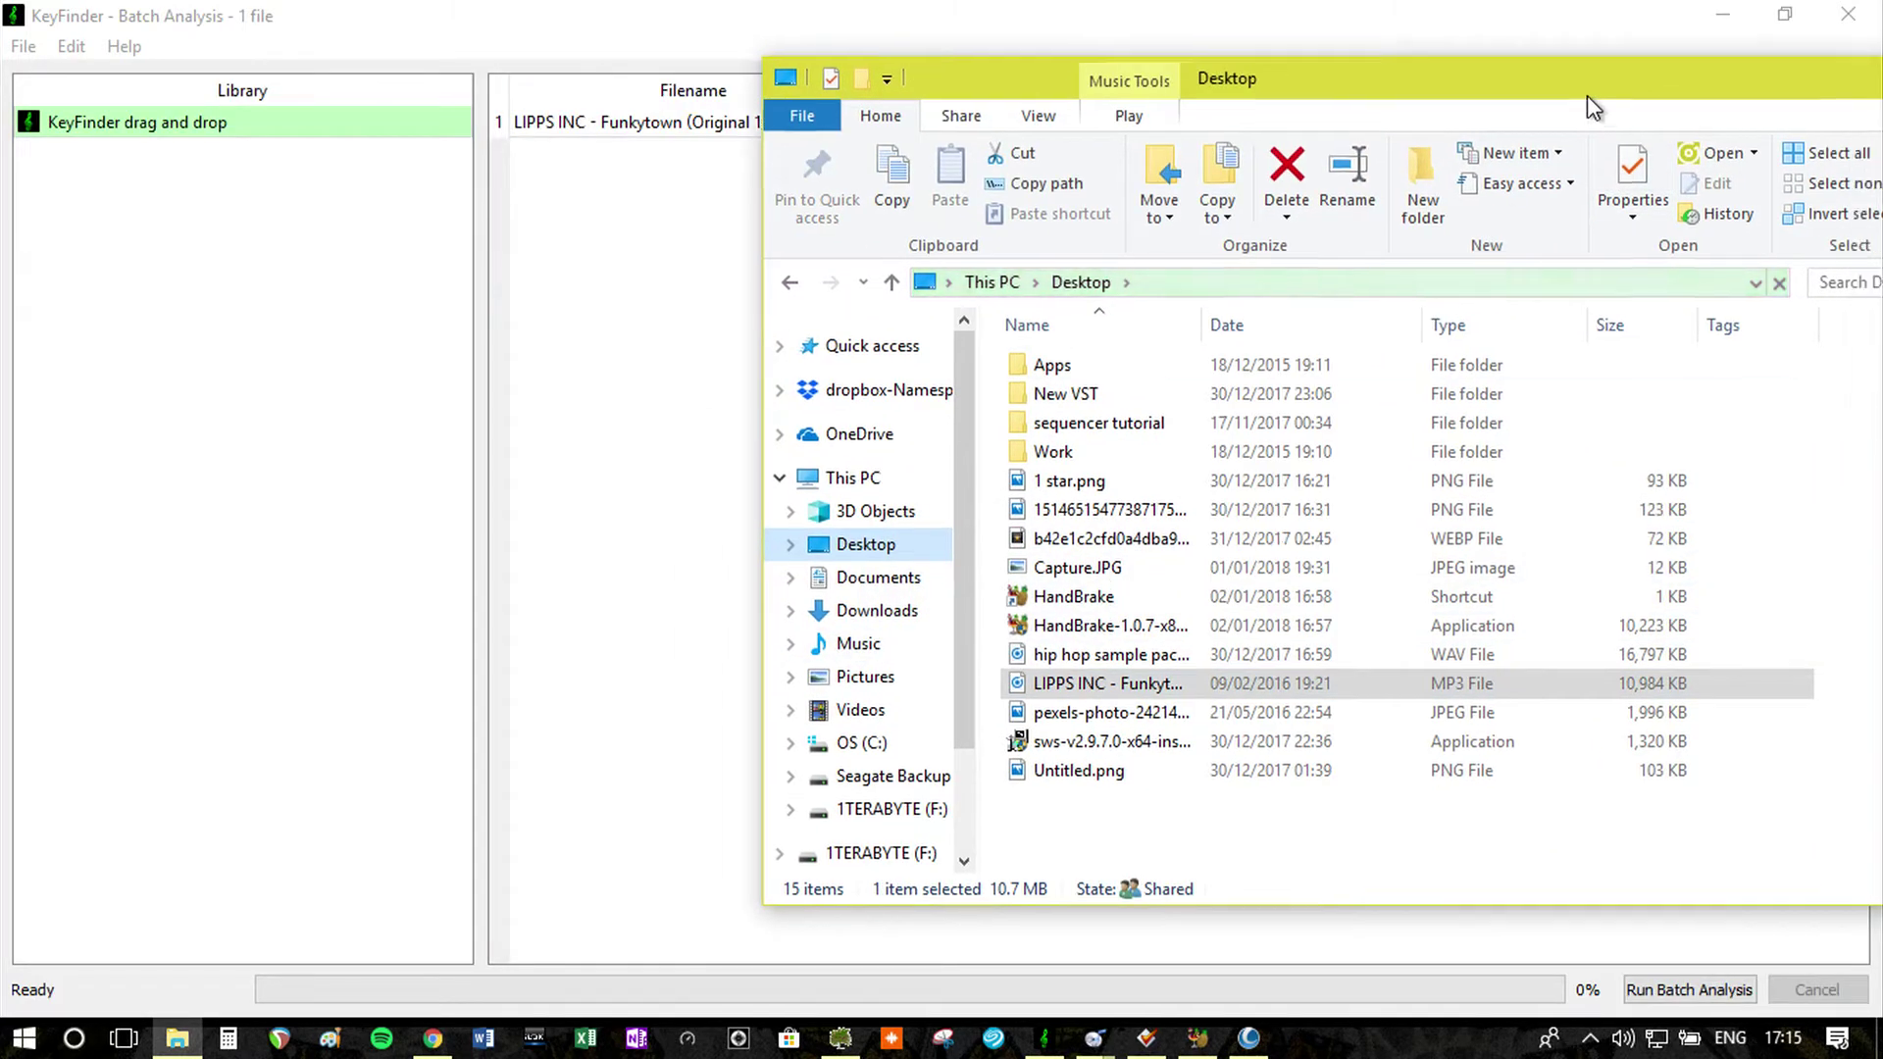
left_click_drag(1587, 98, 1069, 263)
left_click(1547, 236)
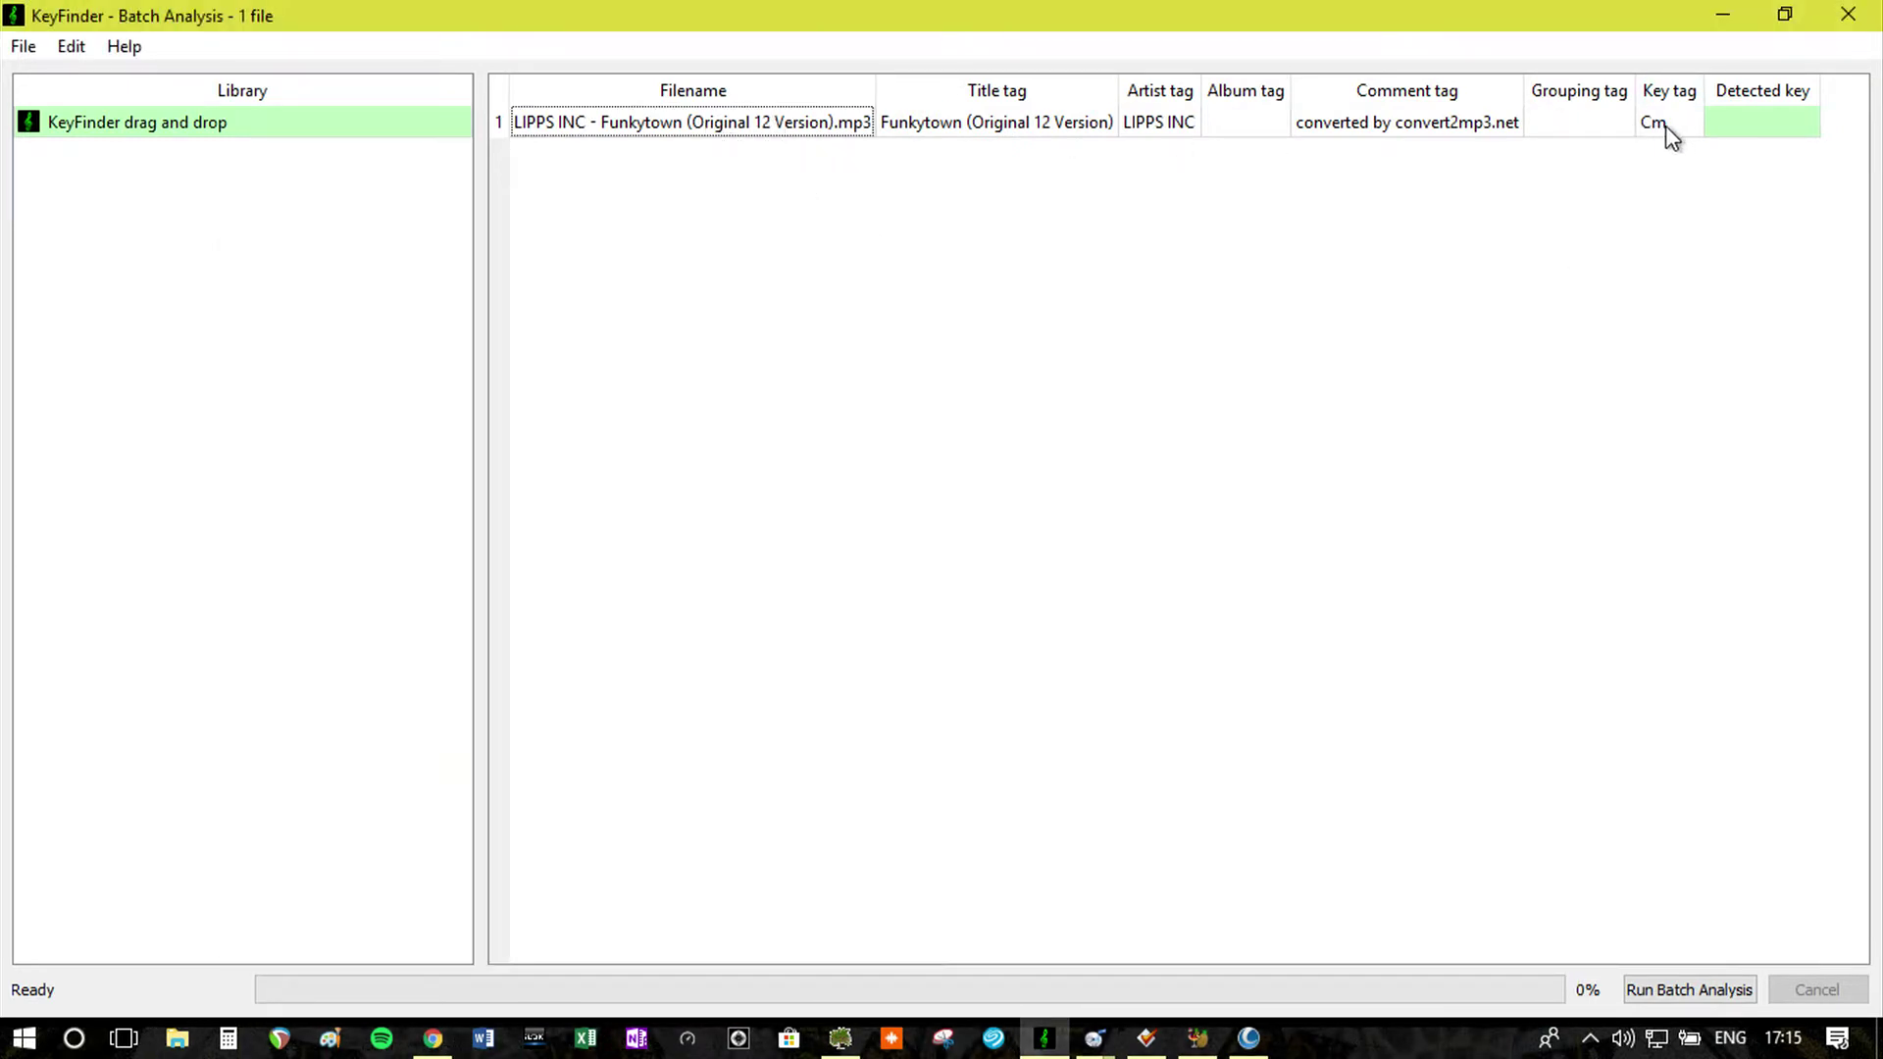
Run the batch key analysis on the Funkytown track.
left_click(22, 47)
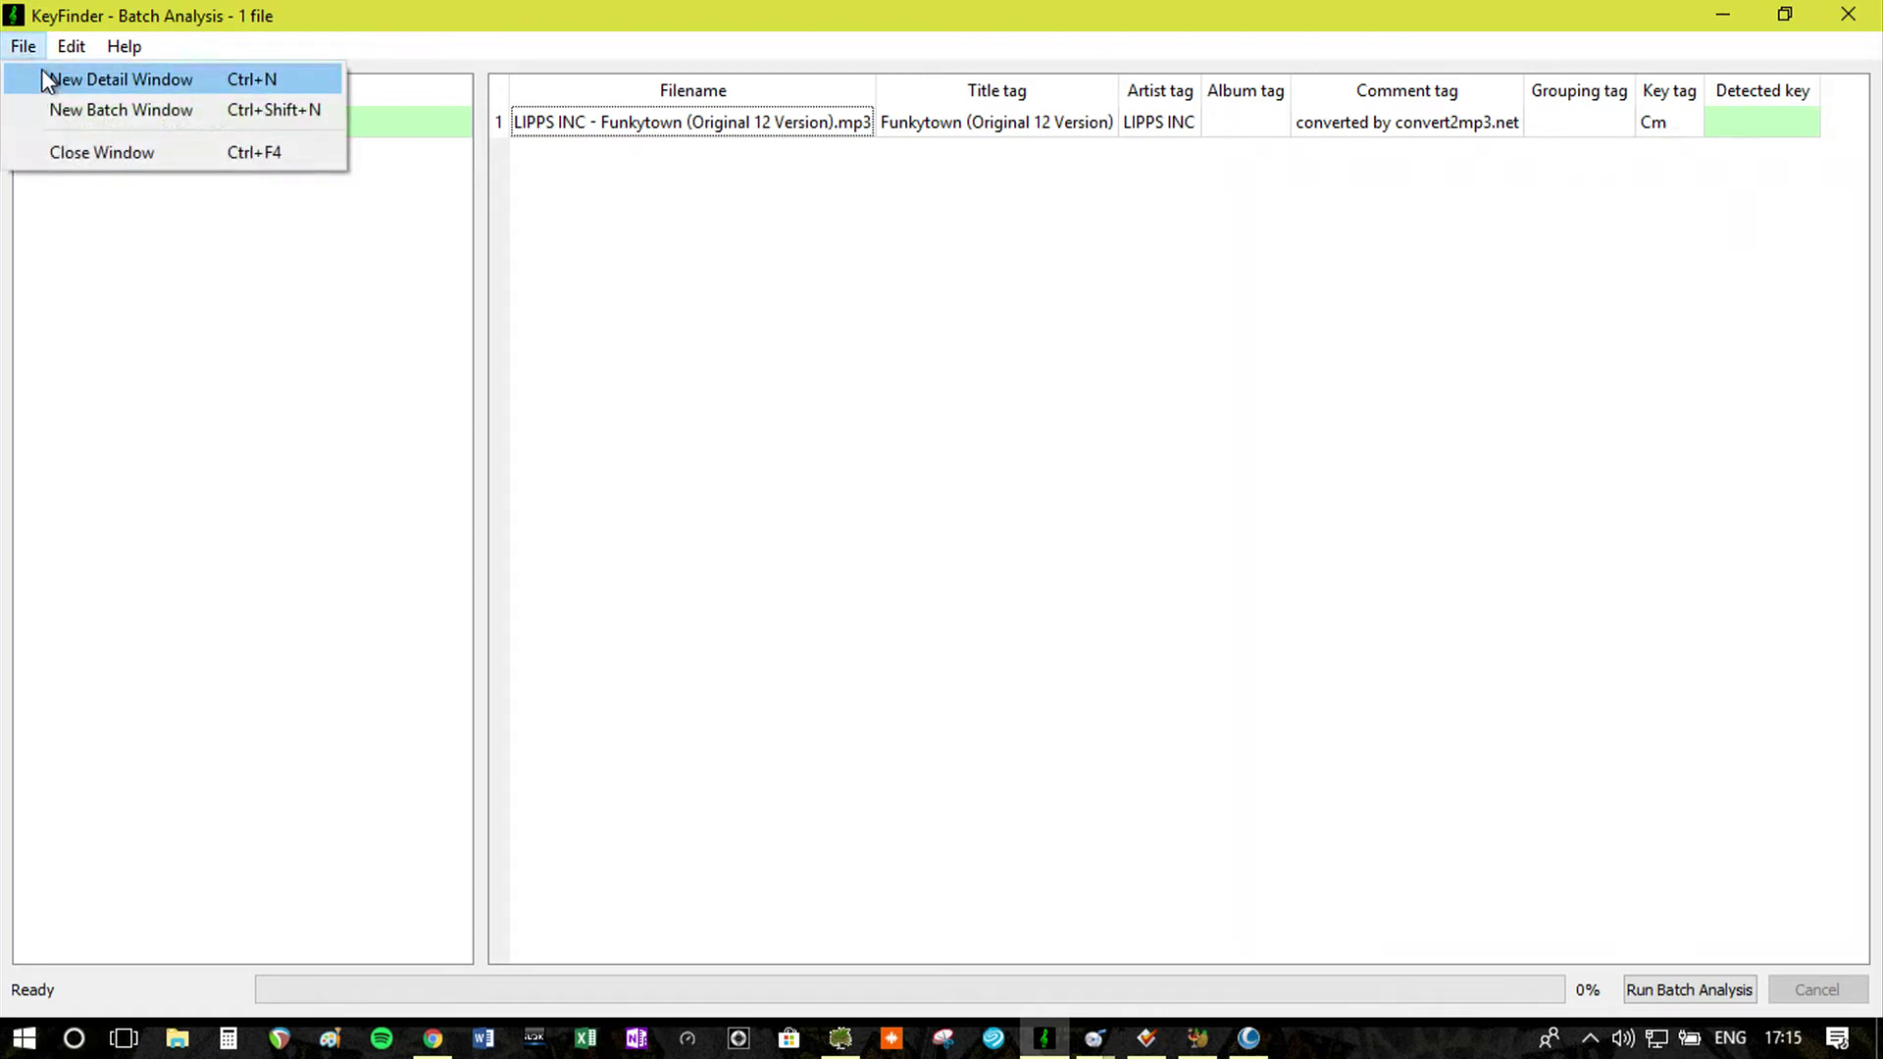
left_click(429, 172)
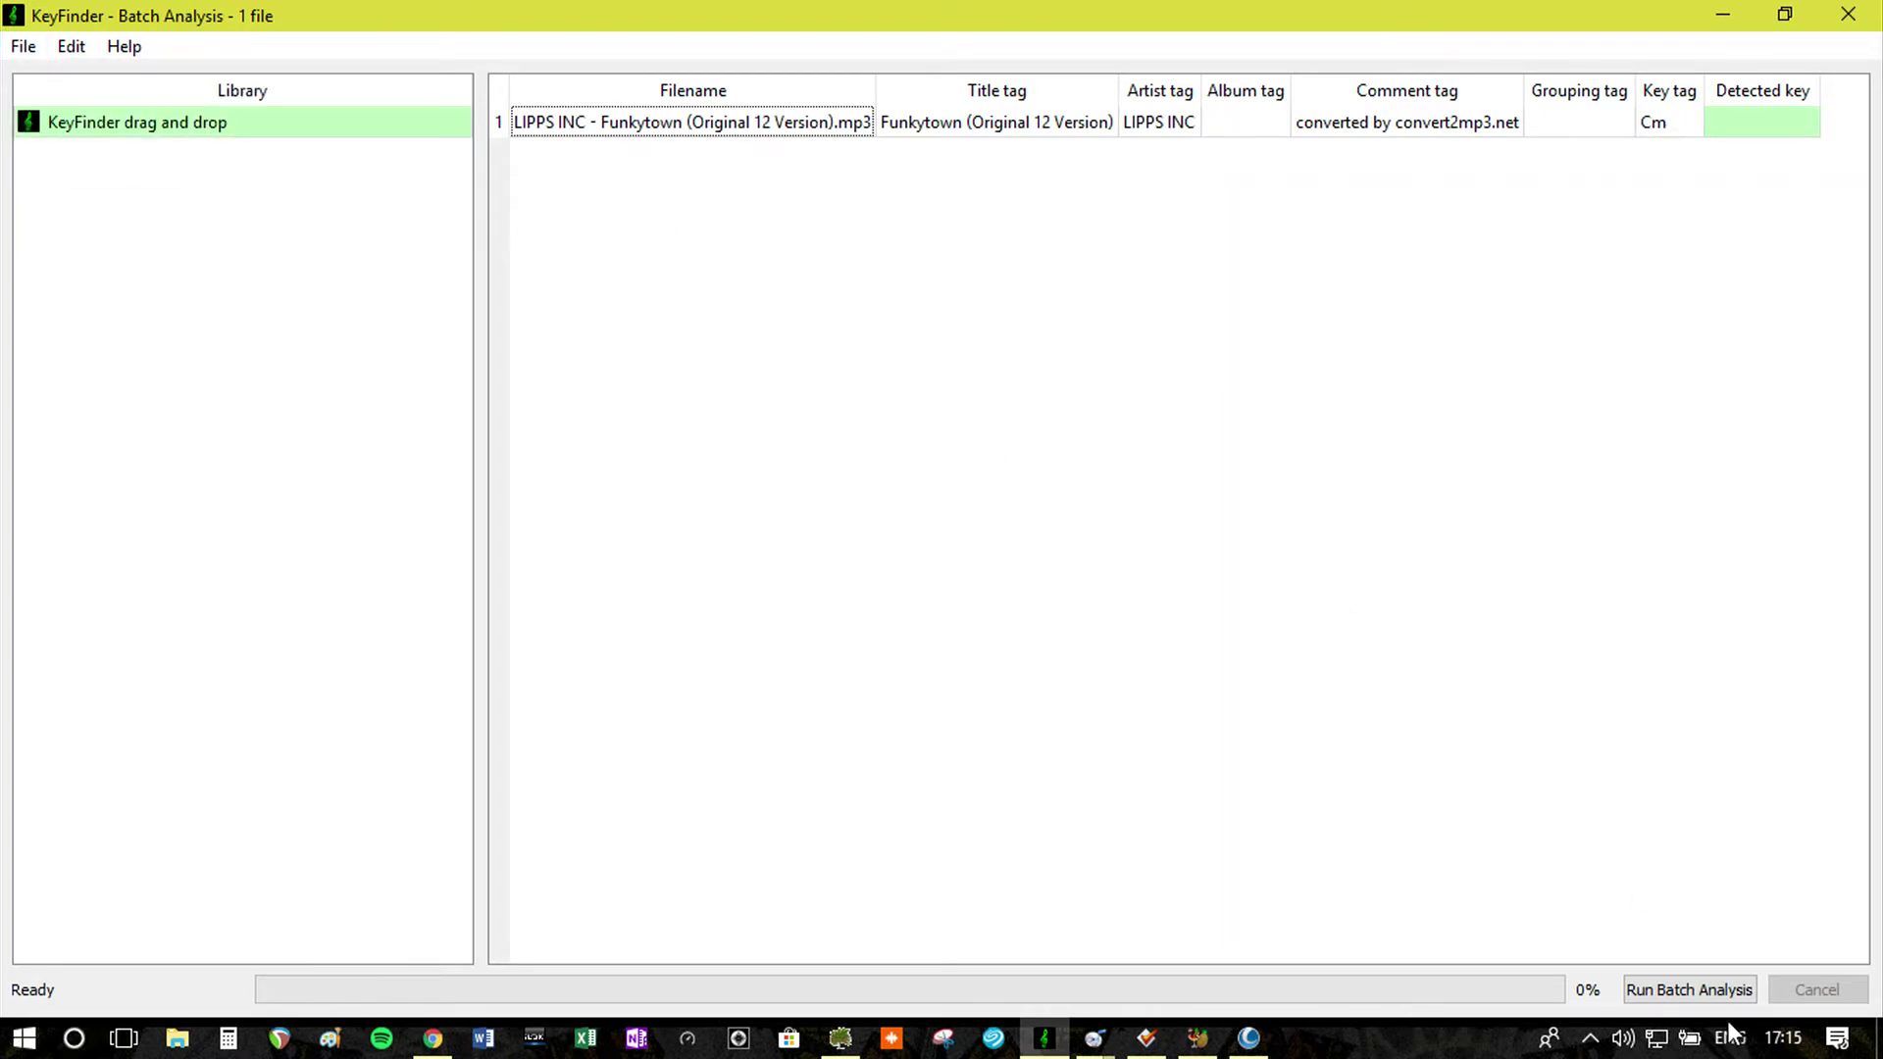
left_click(1685, 986)
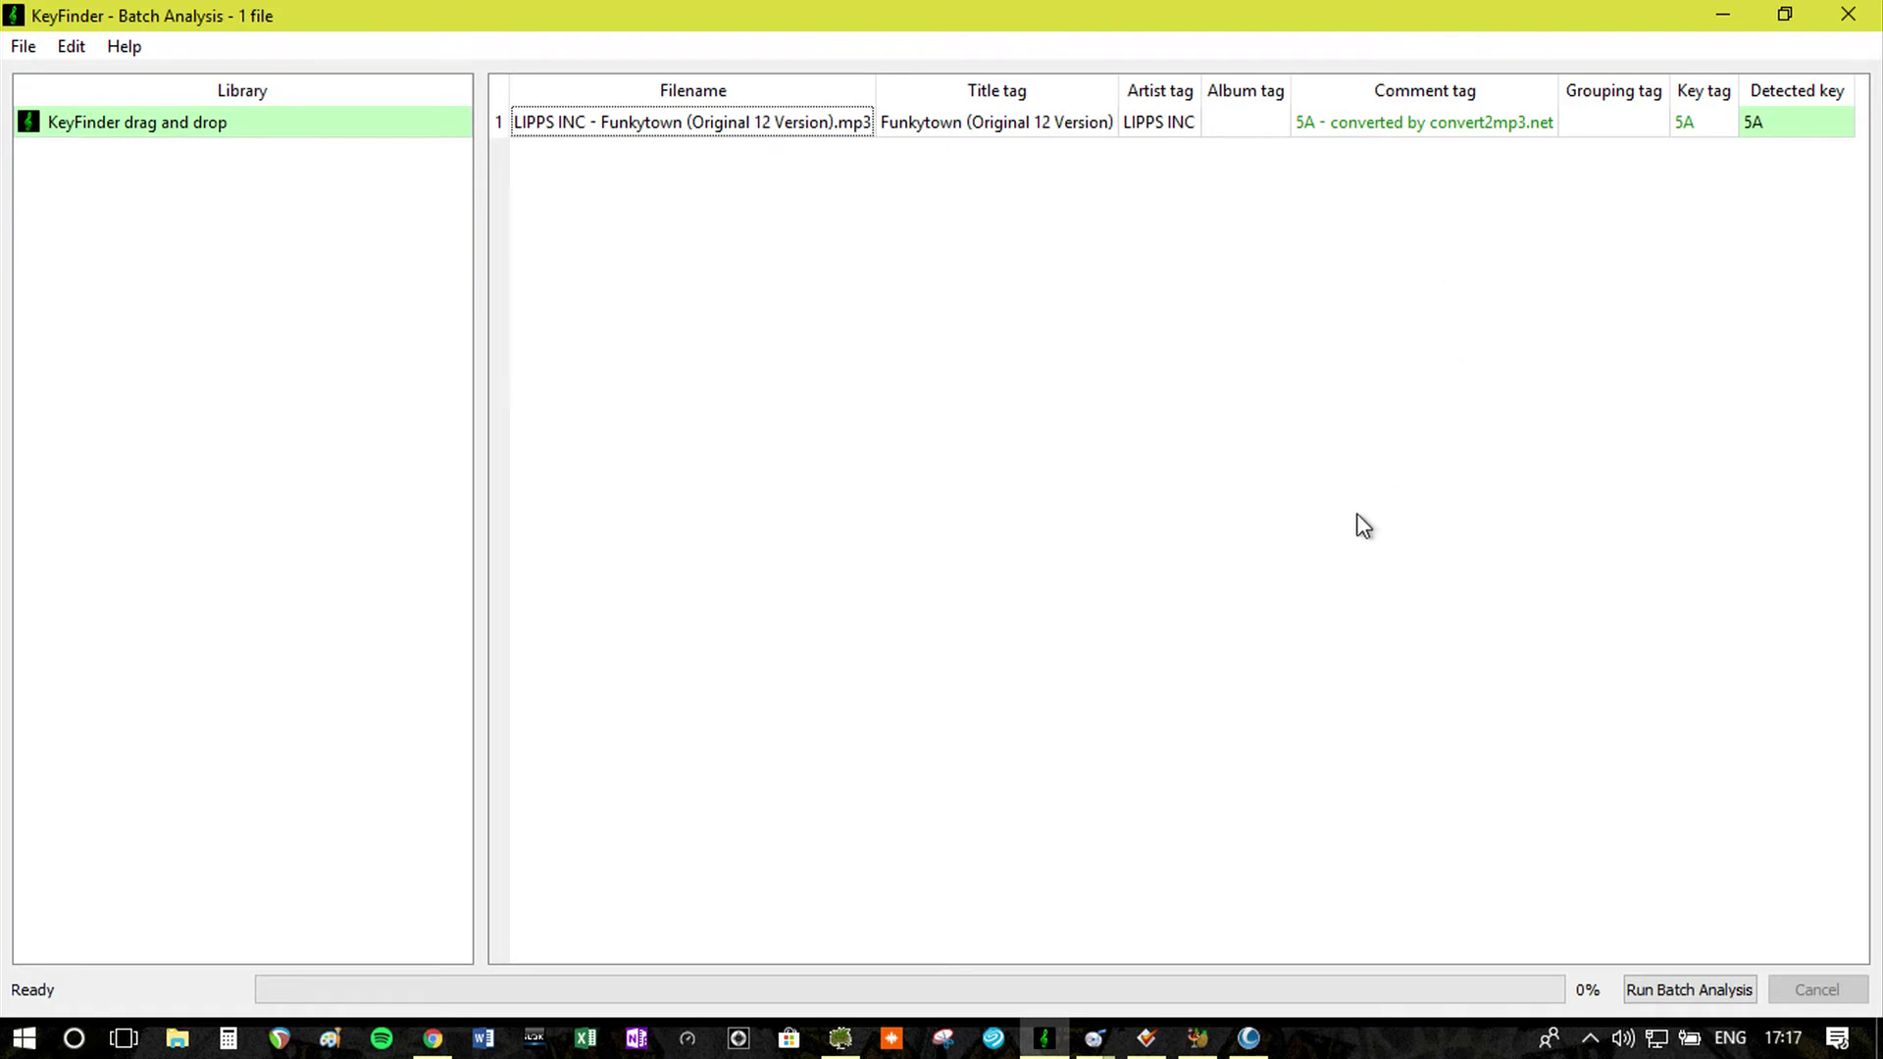
Switch to Chrome and look through the KeyFinder website for its current and older version downloads.
left_click(433, 1037)
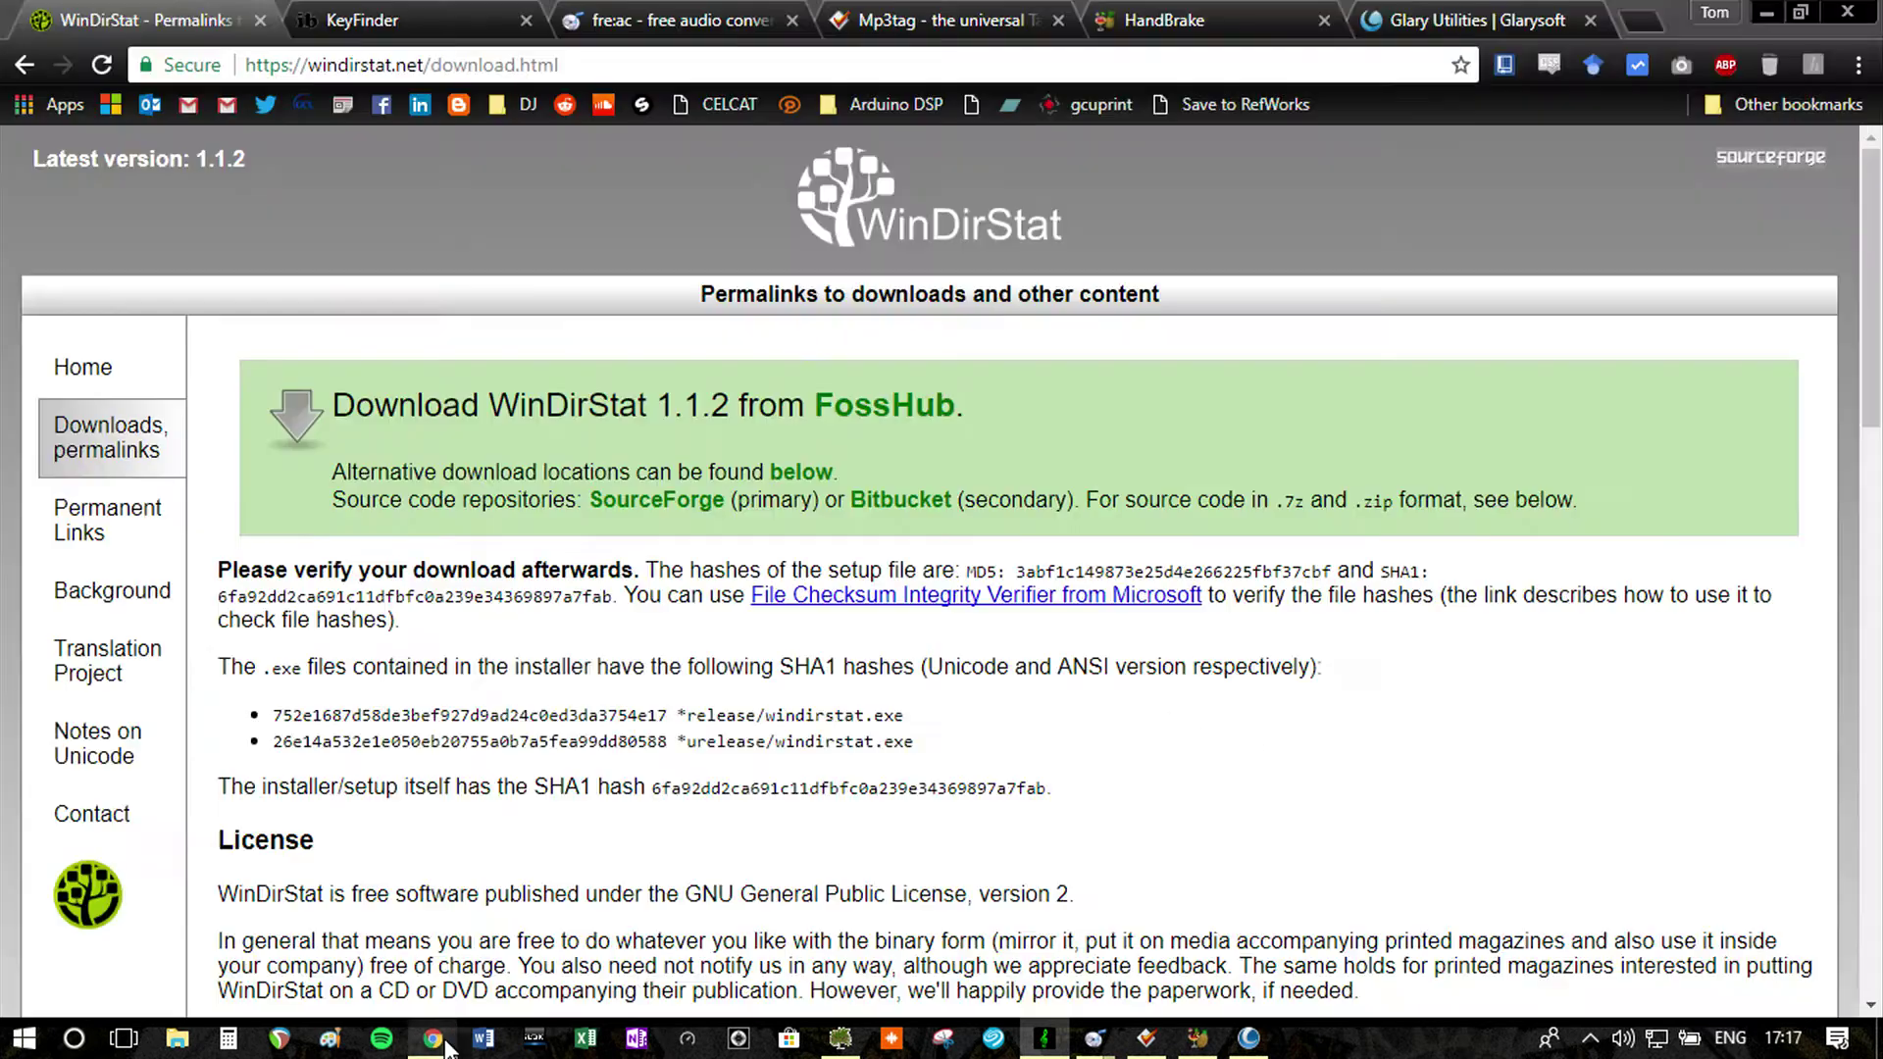
left_click(324, 17)
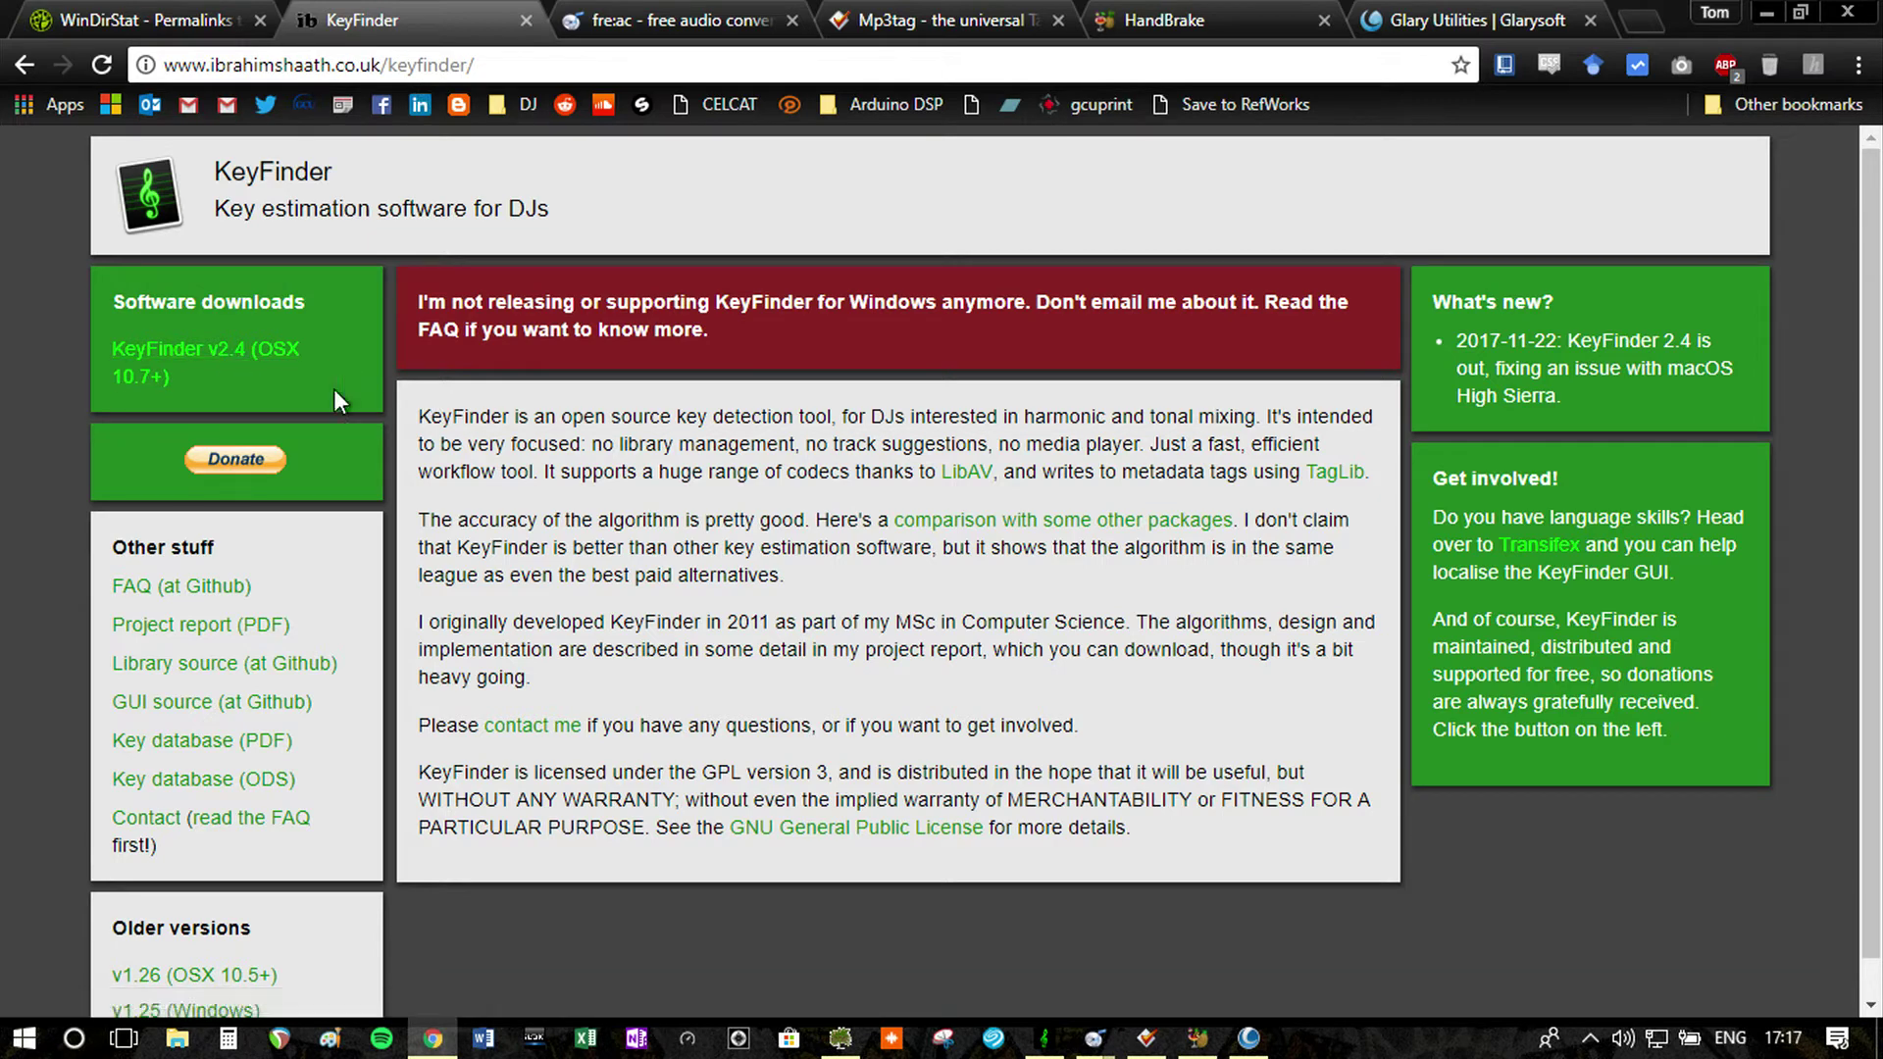
scroll(824, 448, "down", 1)
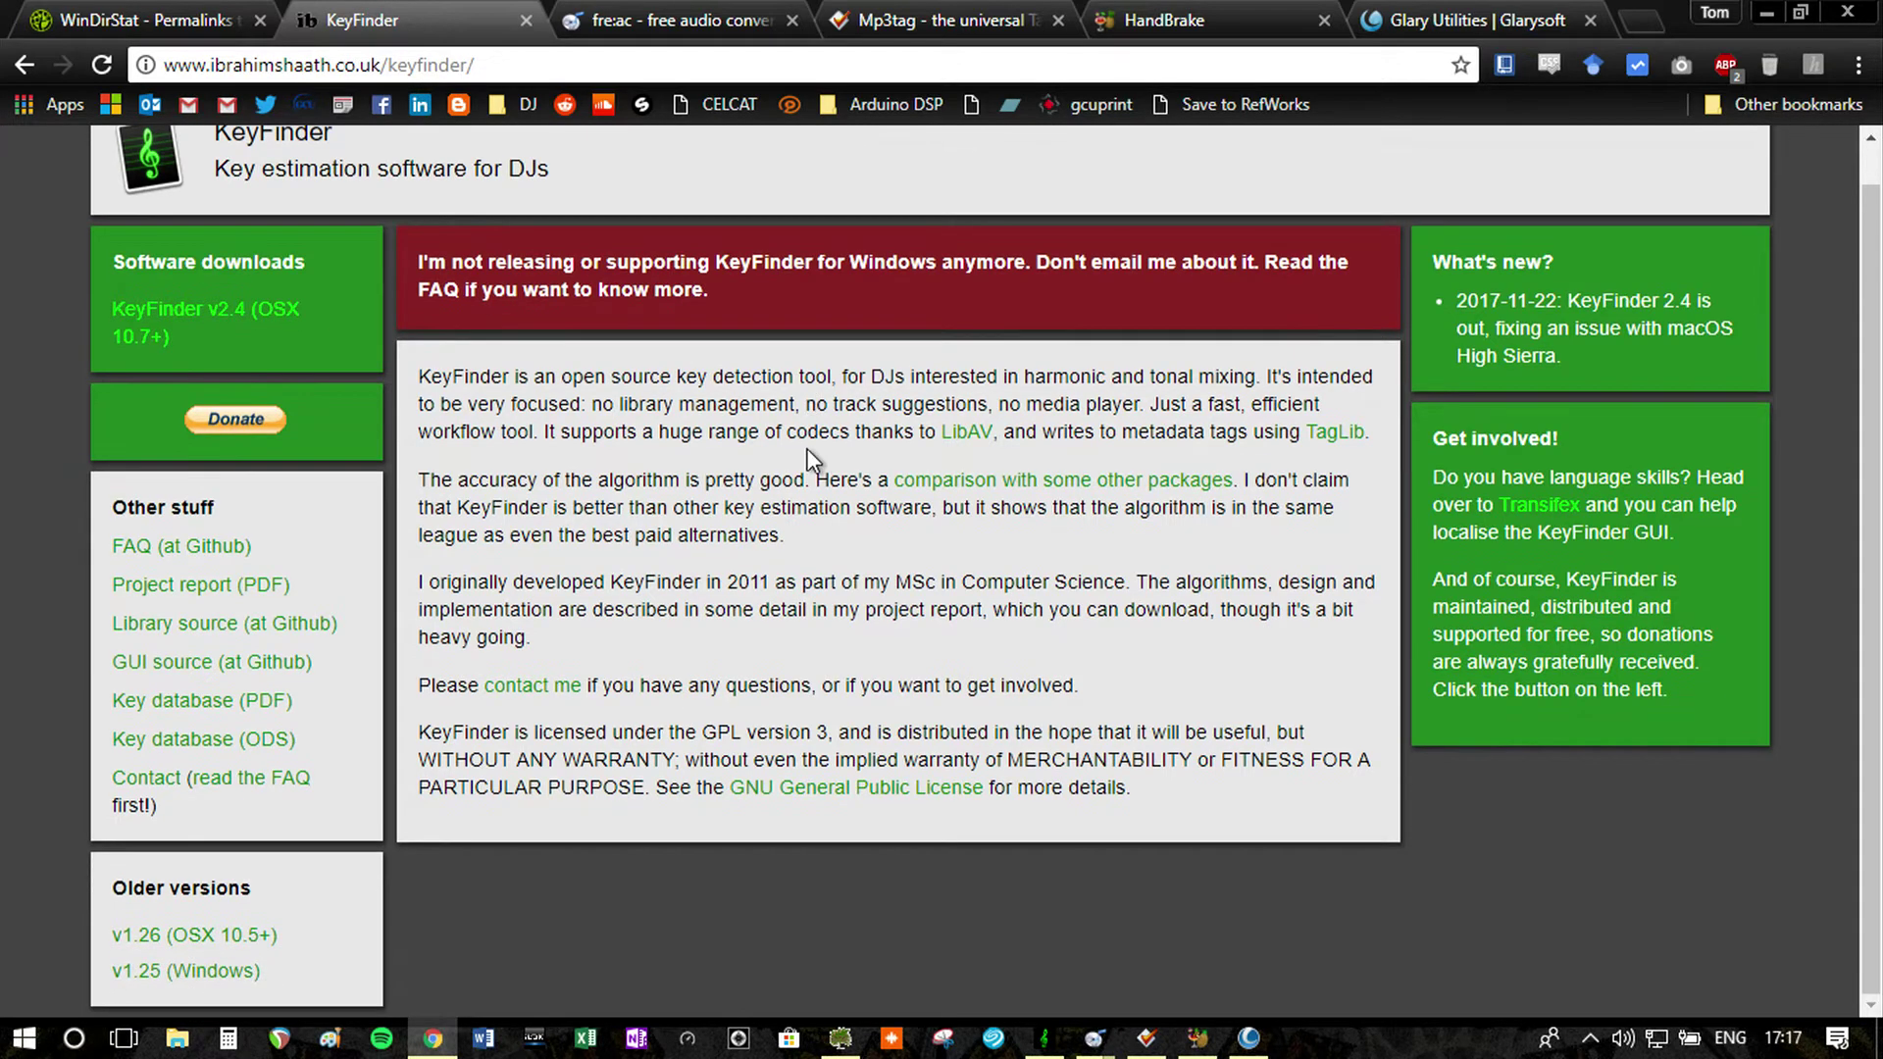
scroll(827, 444, "up", 1)
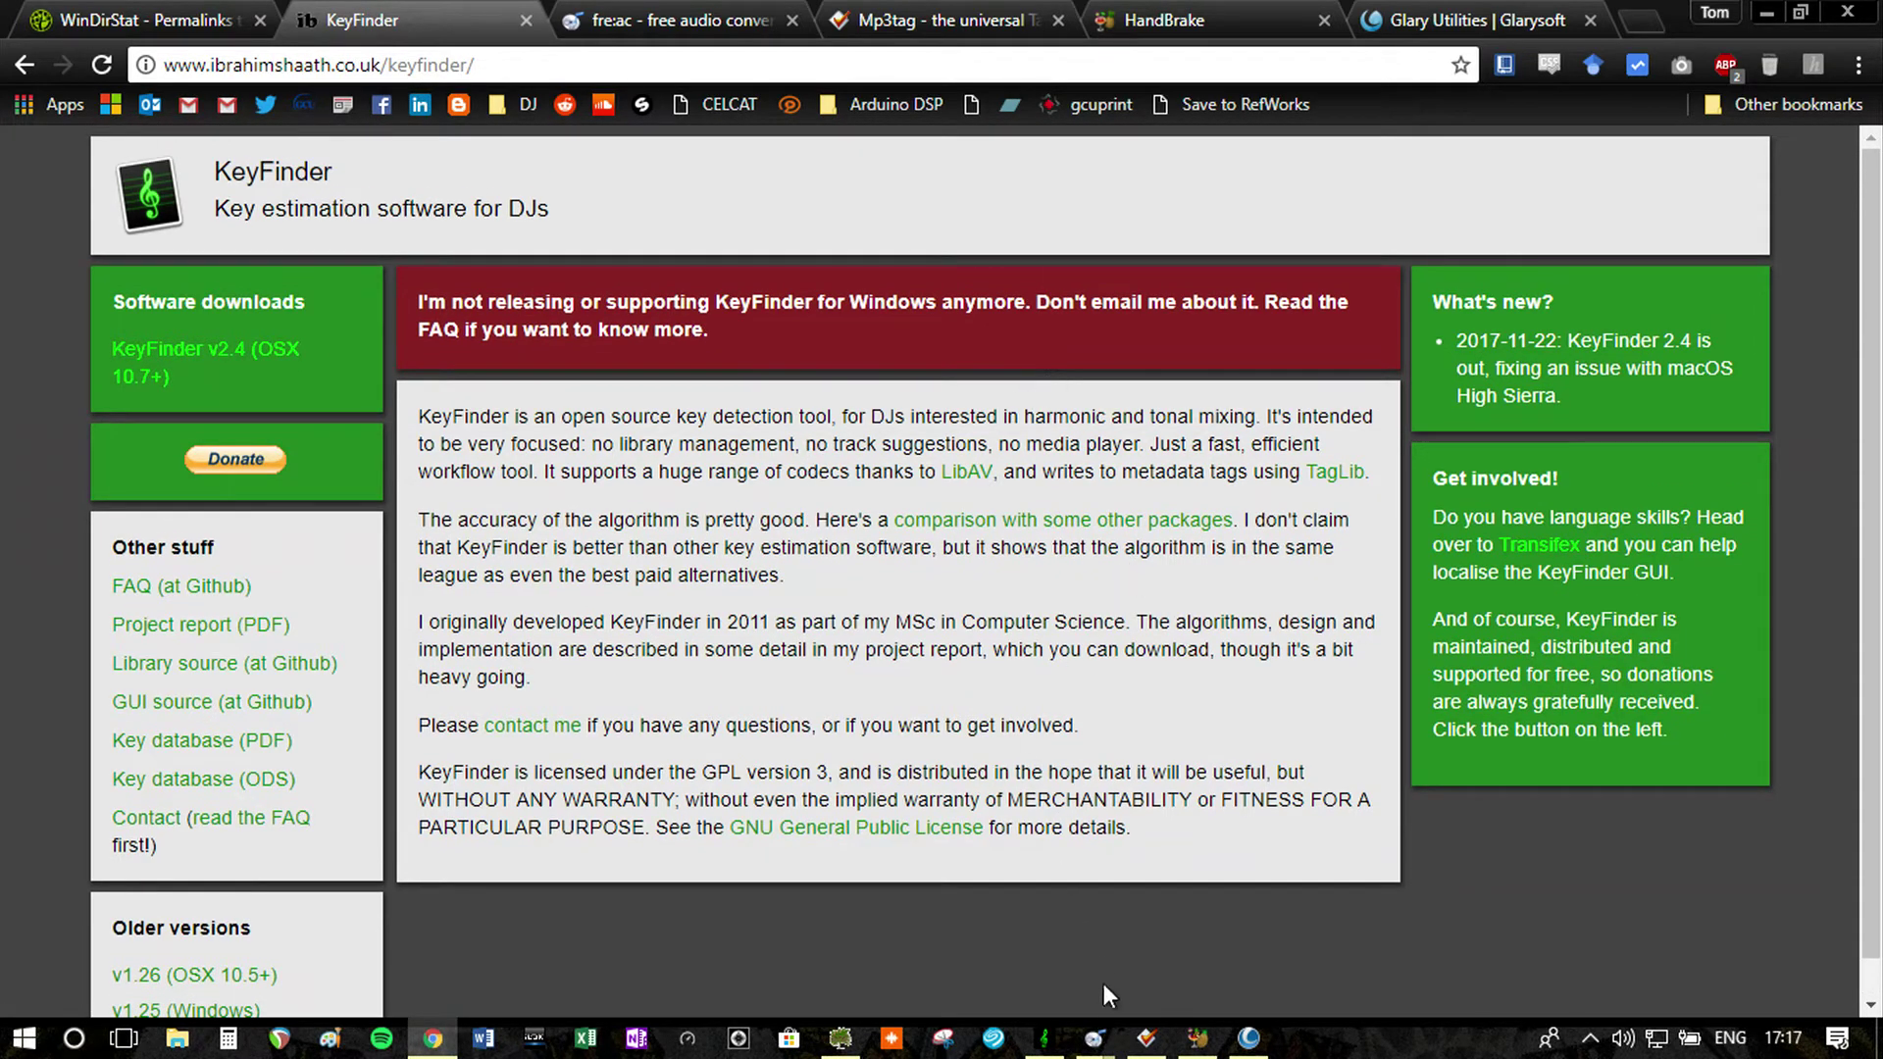
Switch to fre:ac and look through its encoding commands and encoder options.
mouse_move(1095, 1038)
left_click(973, 921)
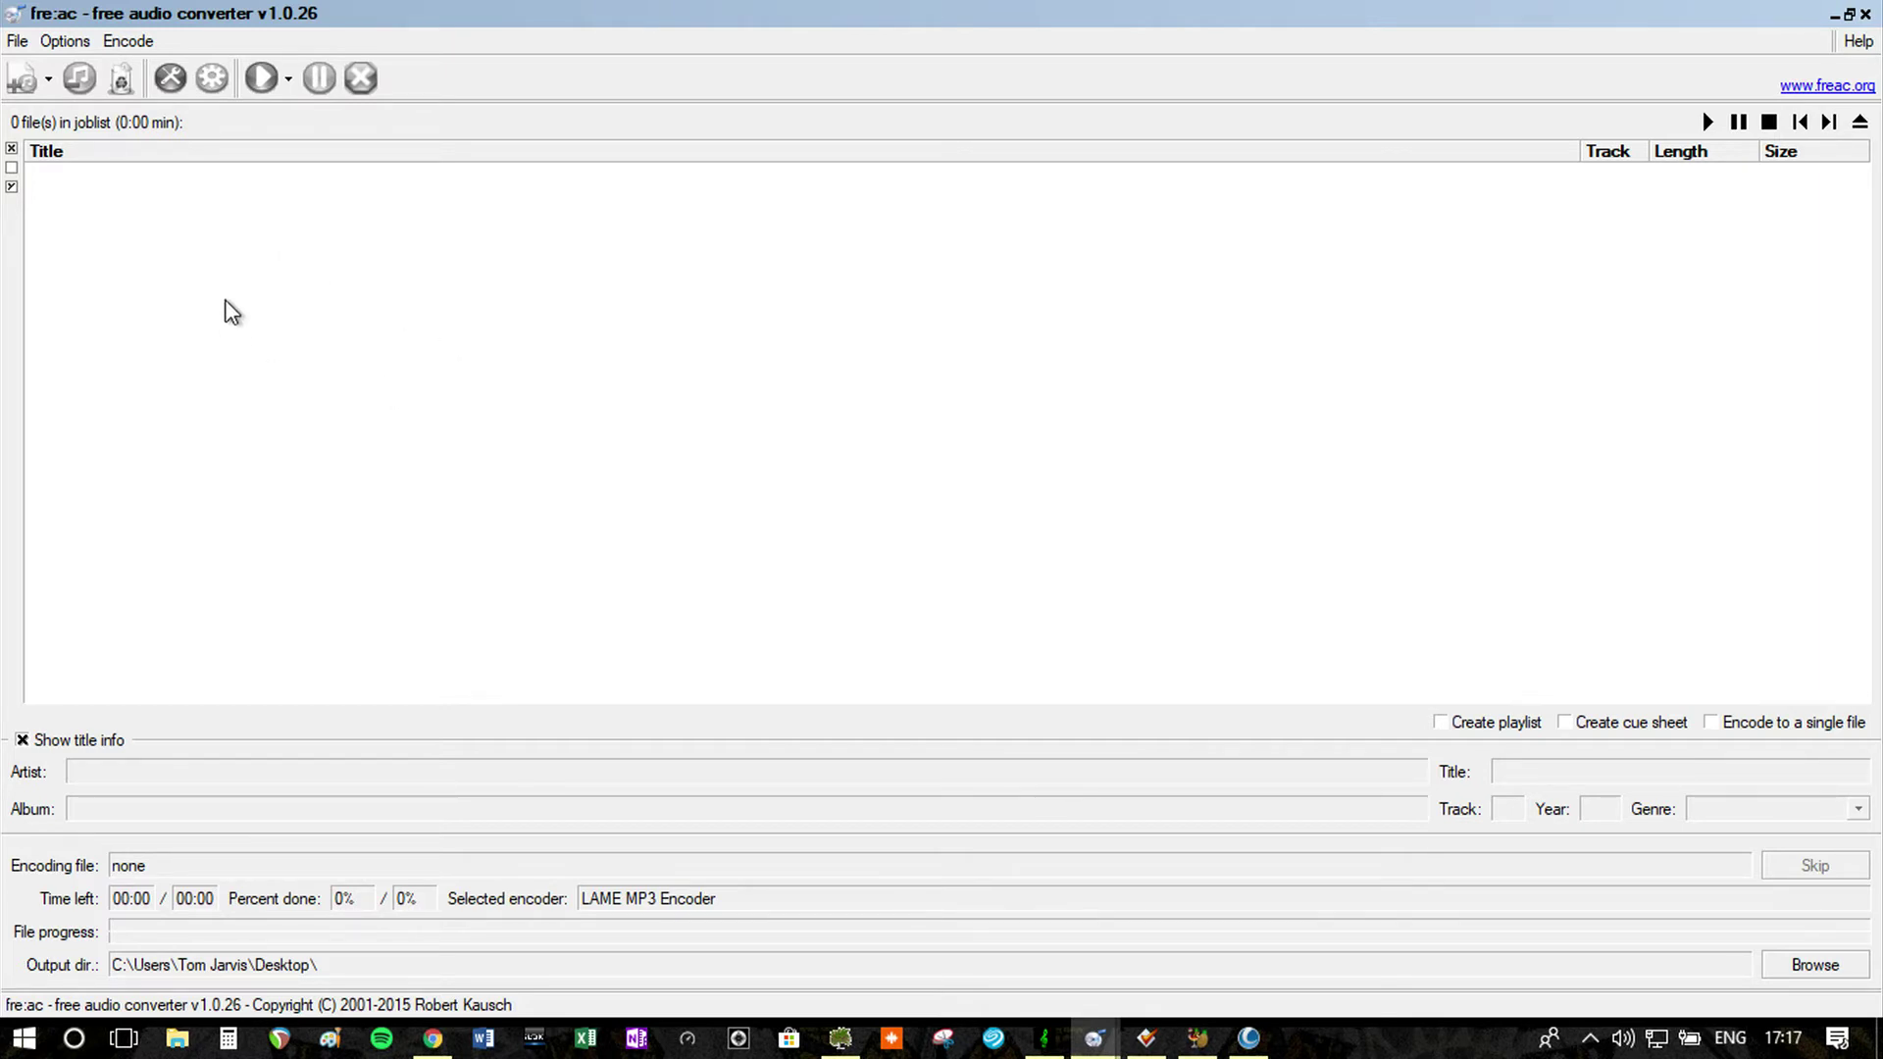
left_click(129, 42)
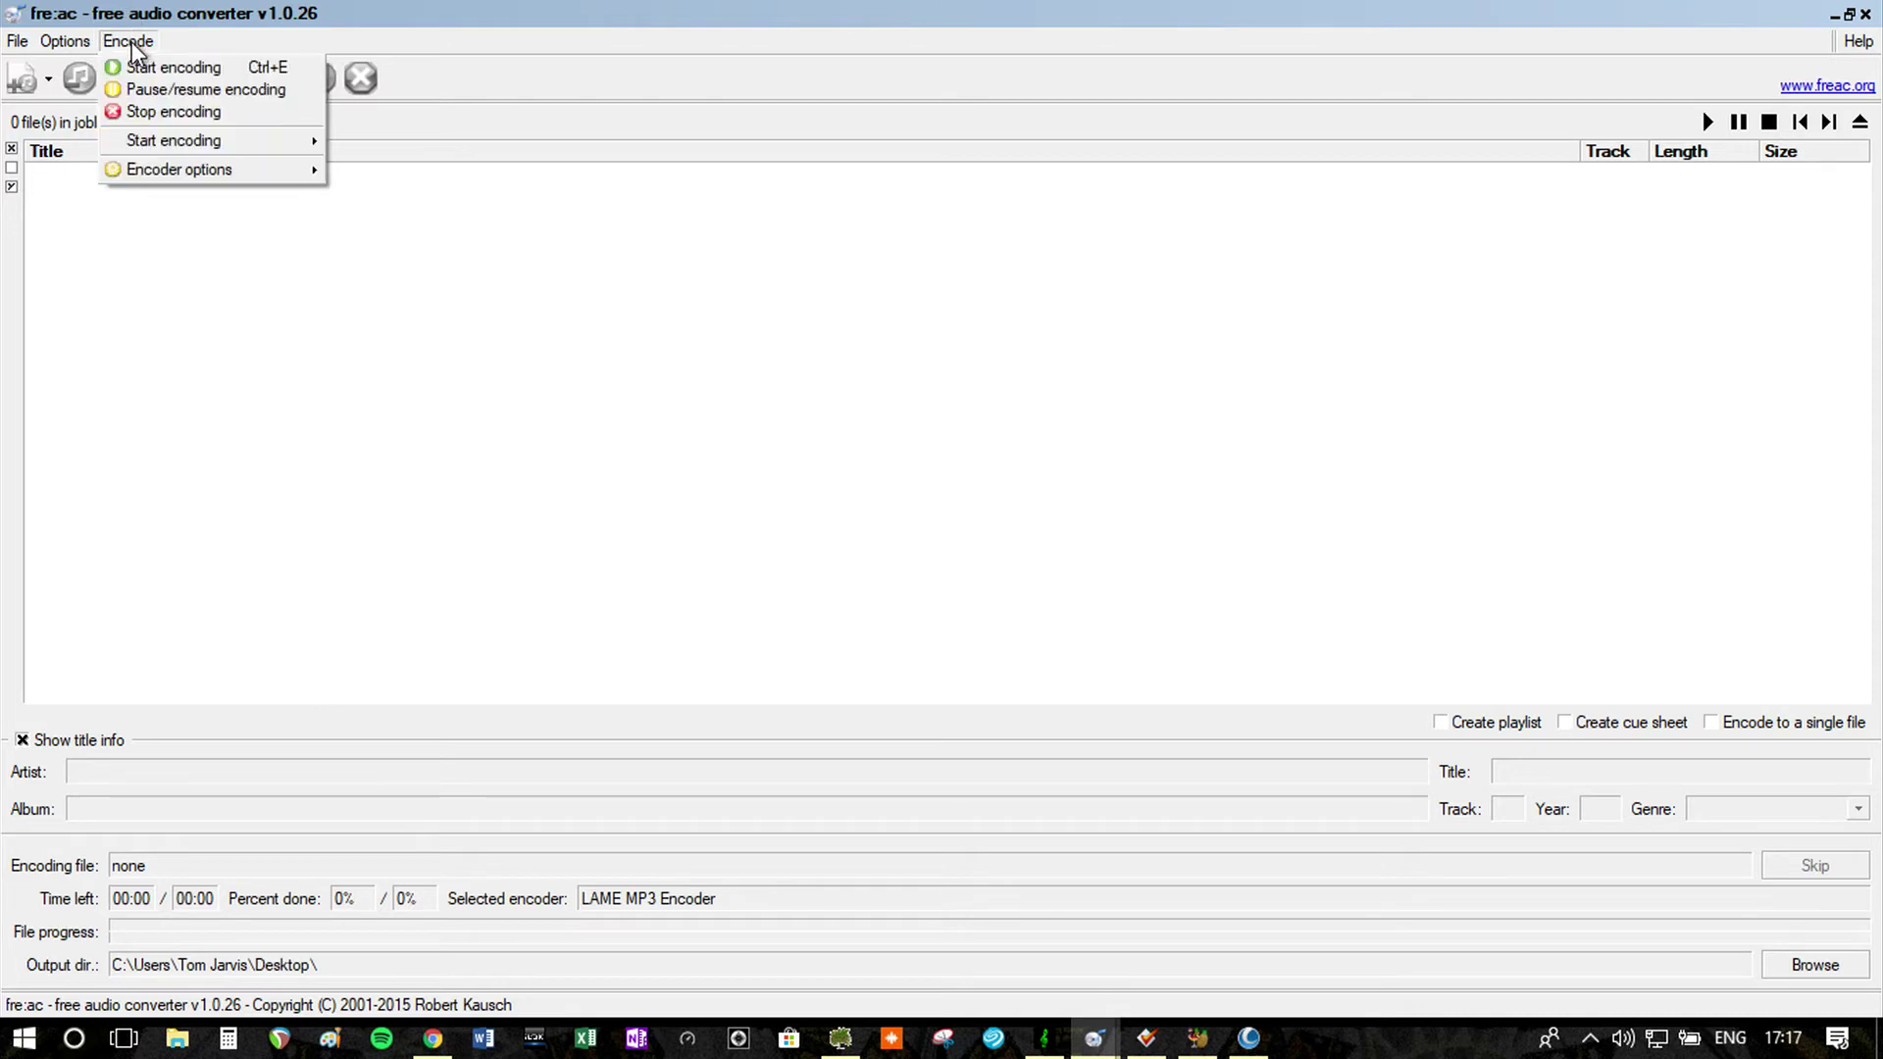
mouse_move(216, 171)
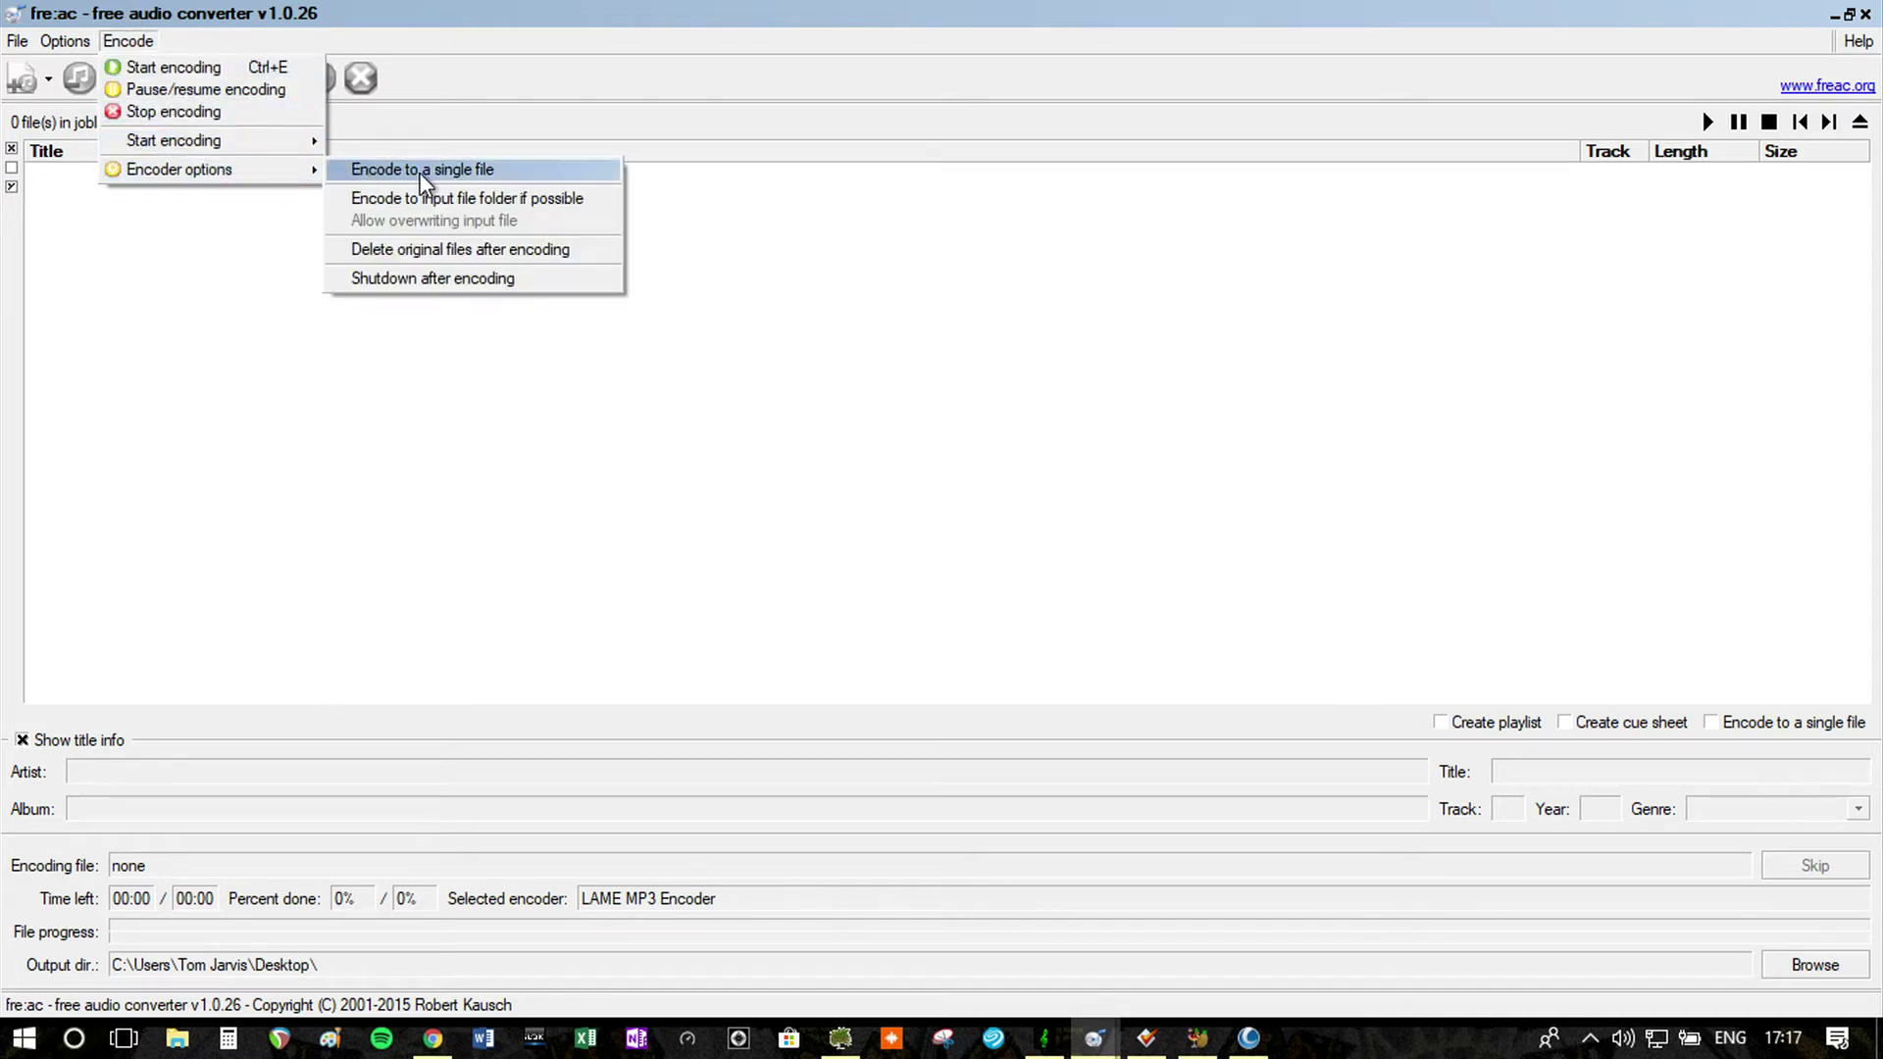
Review the available audio encoders in the general settings, keeping LAME MP3 Encoder v3.99.5, and close the settings and the tip of the day.
left_click(64, 41)
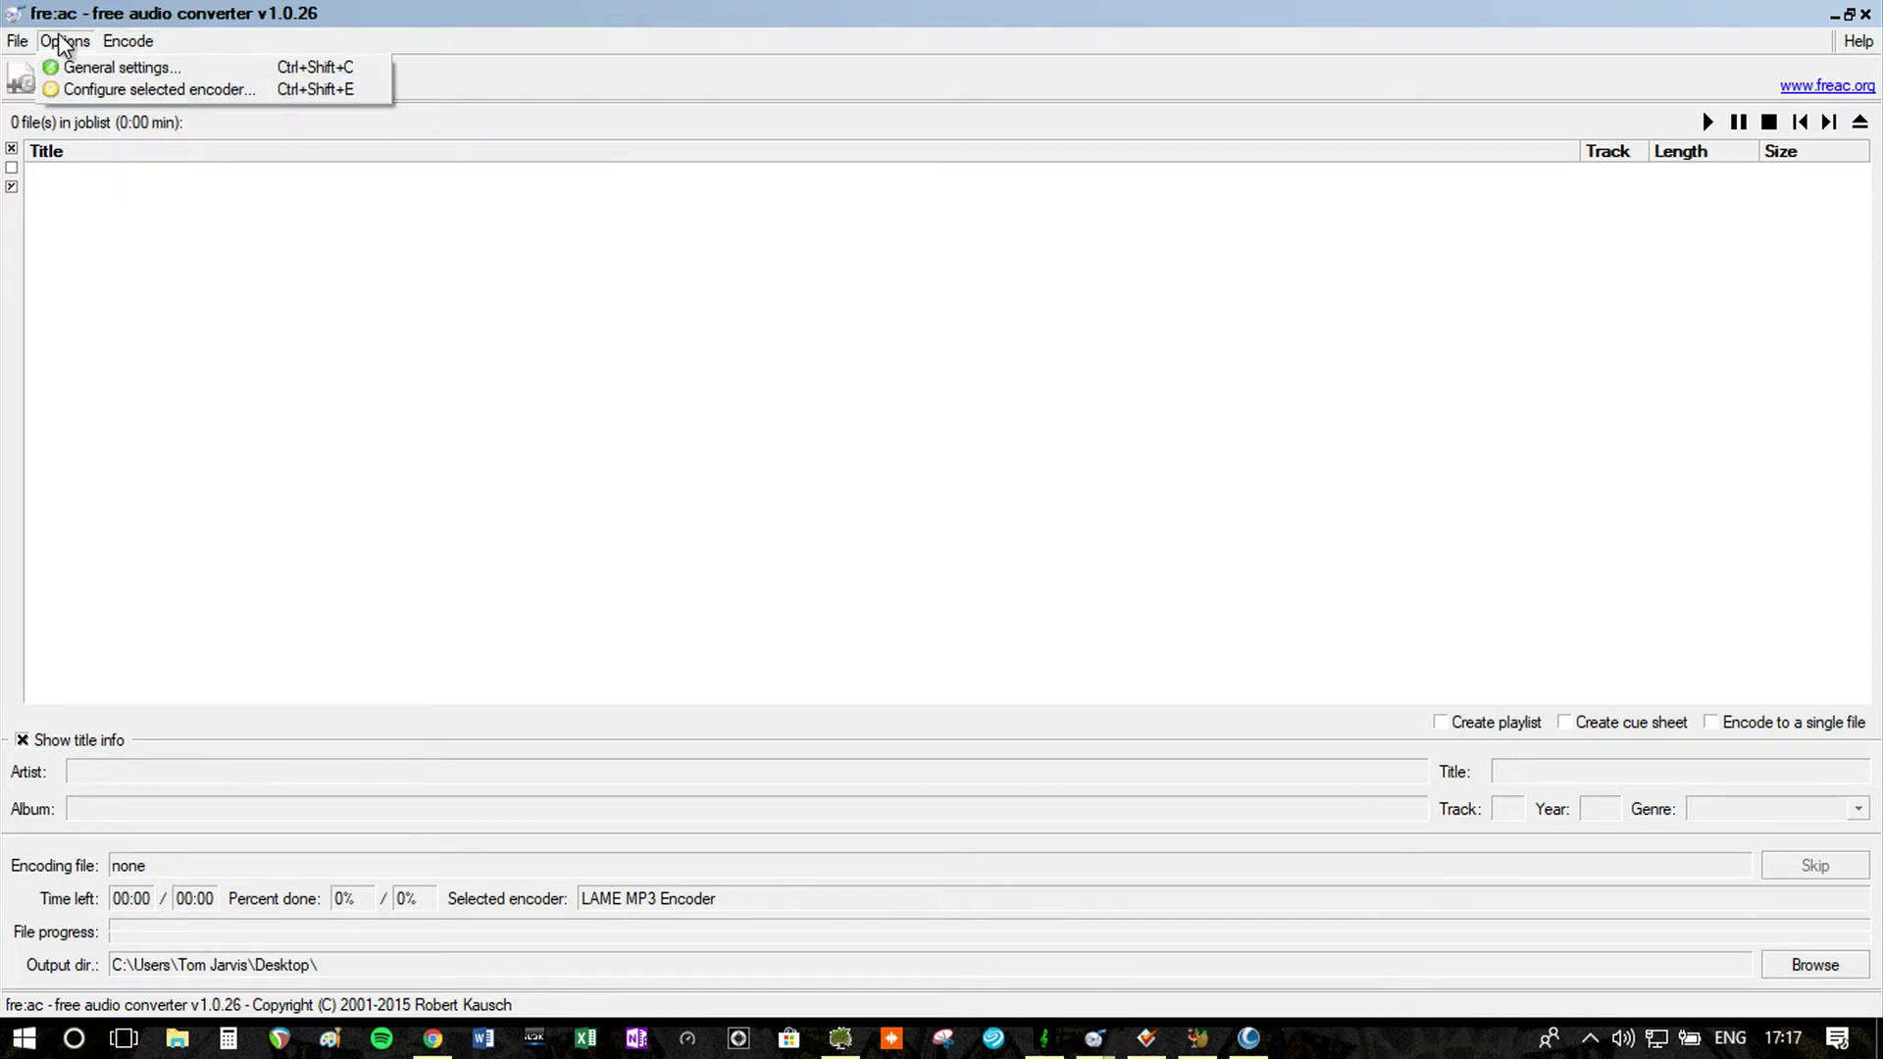
left_click(94, 75)
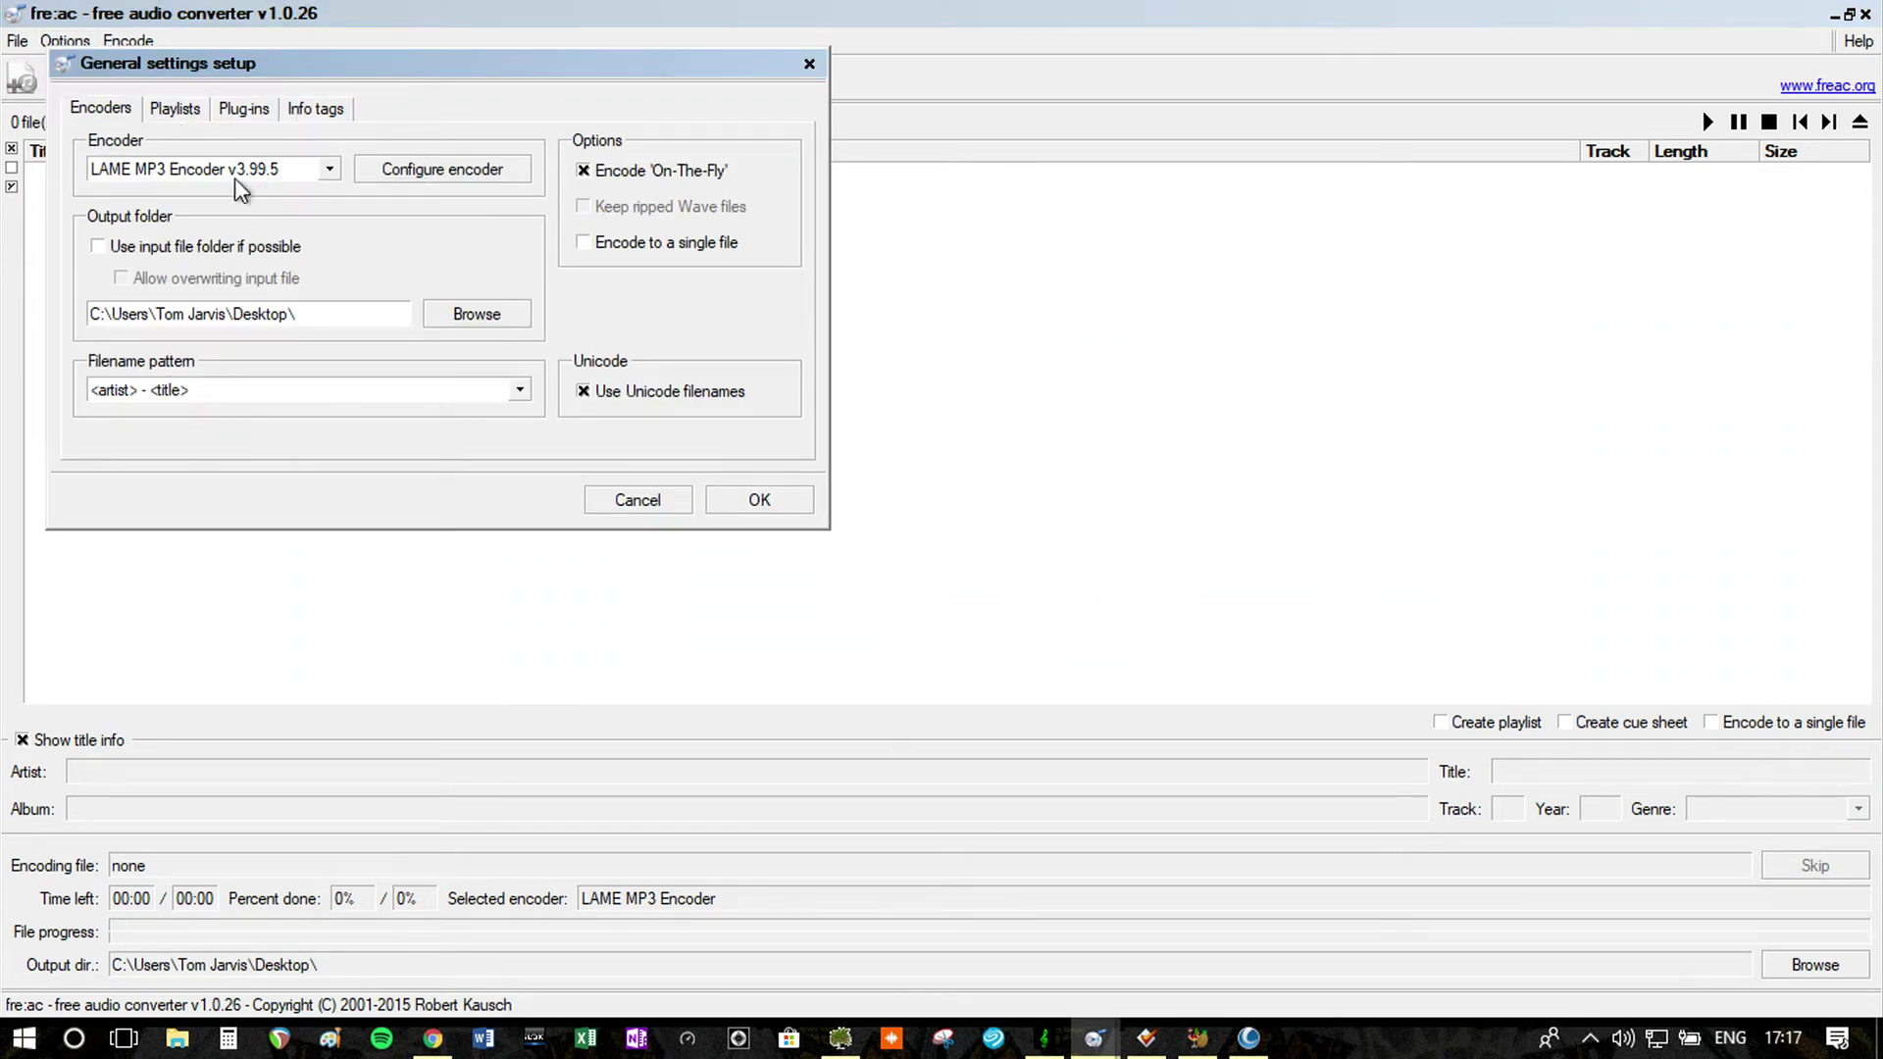
left_click(328, 170)
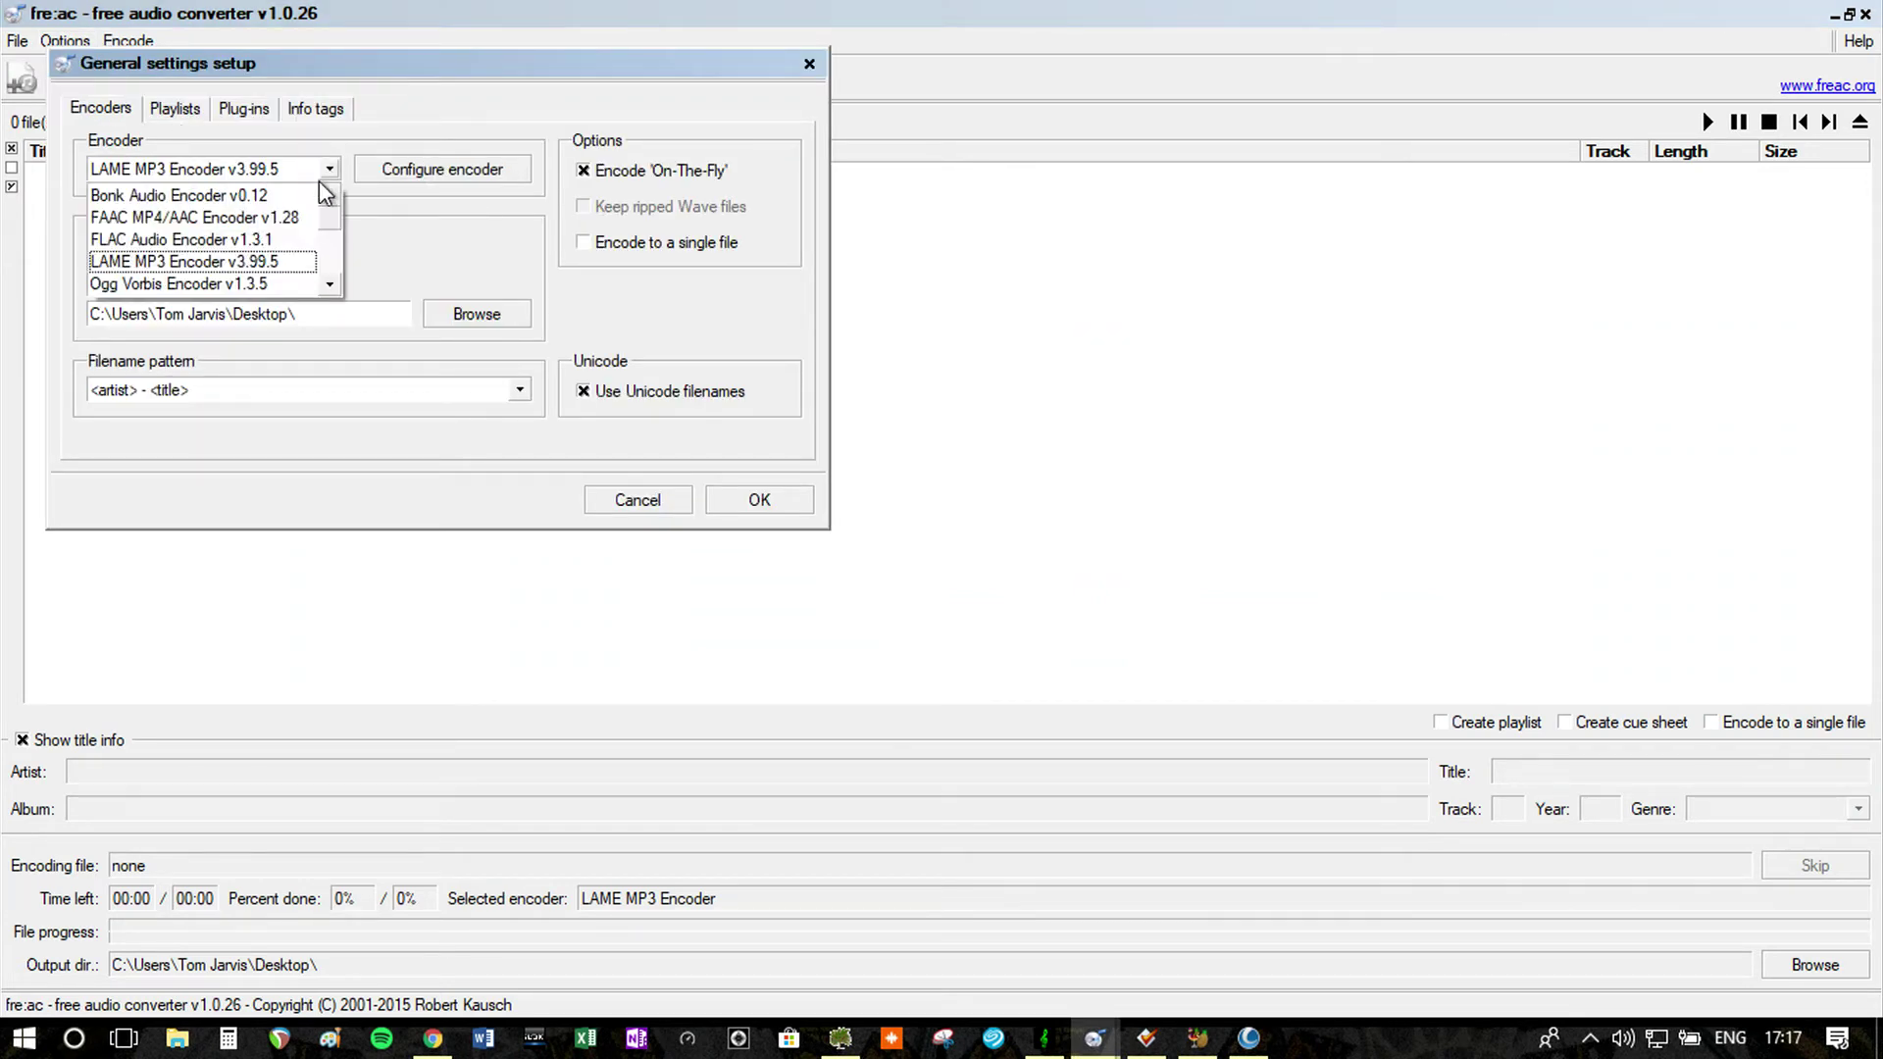
left_click(424, 286)
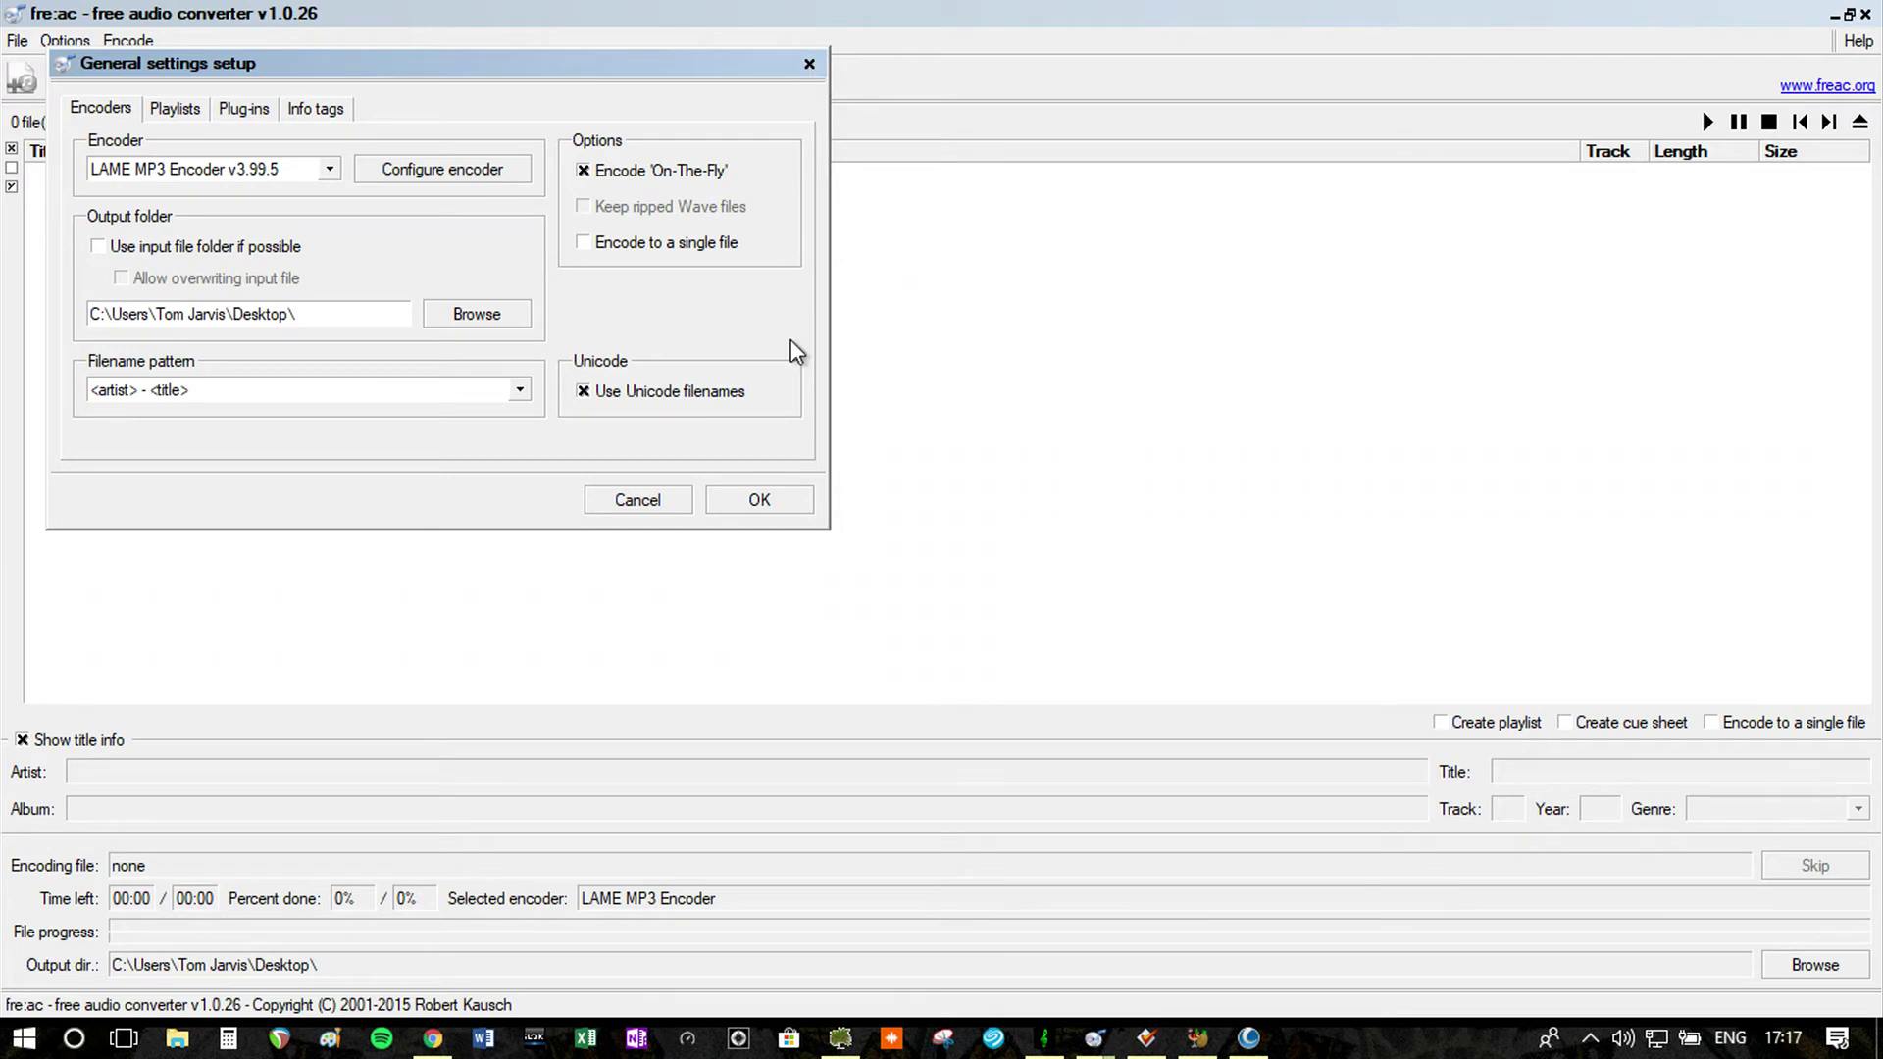
left_click(753, 499)
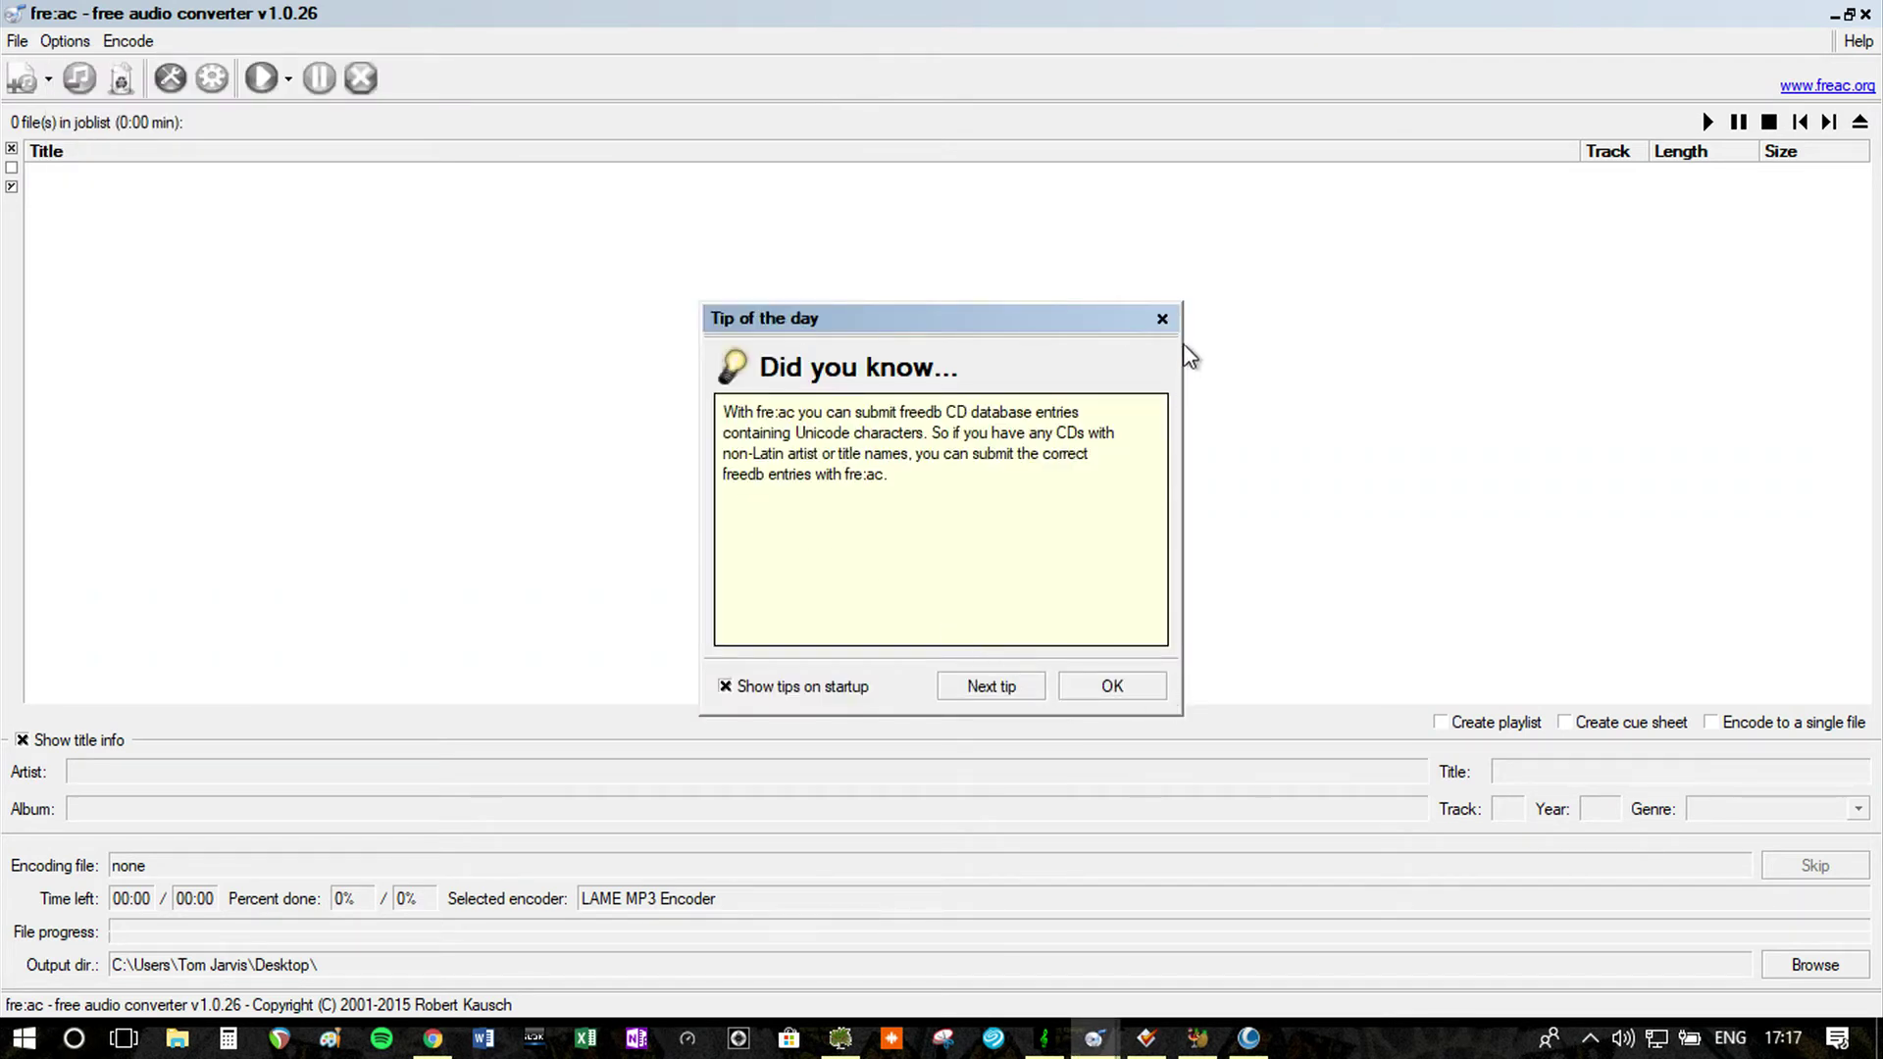
left_click(1163, 321)
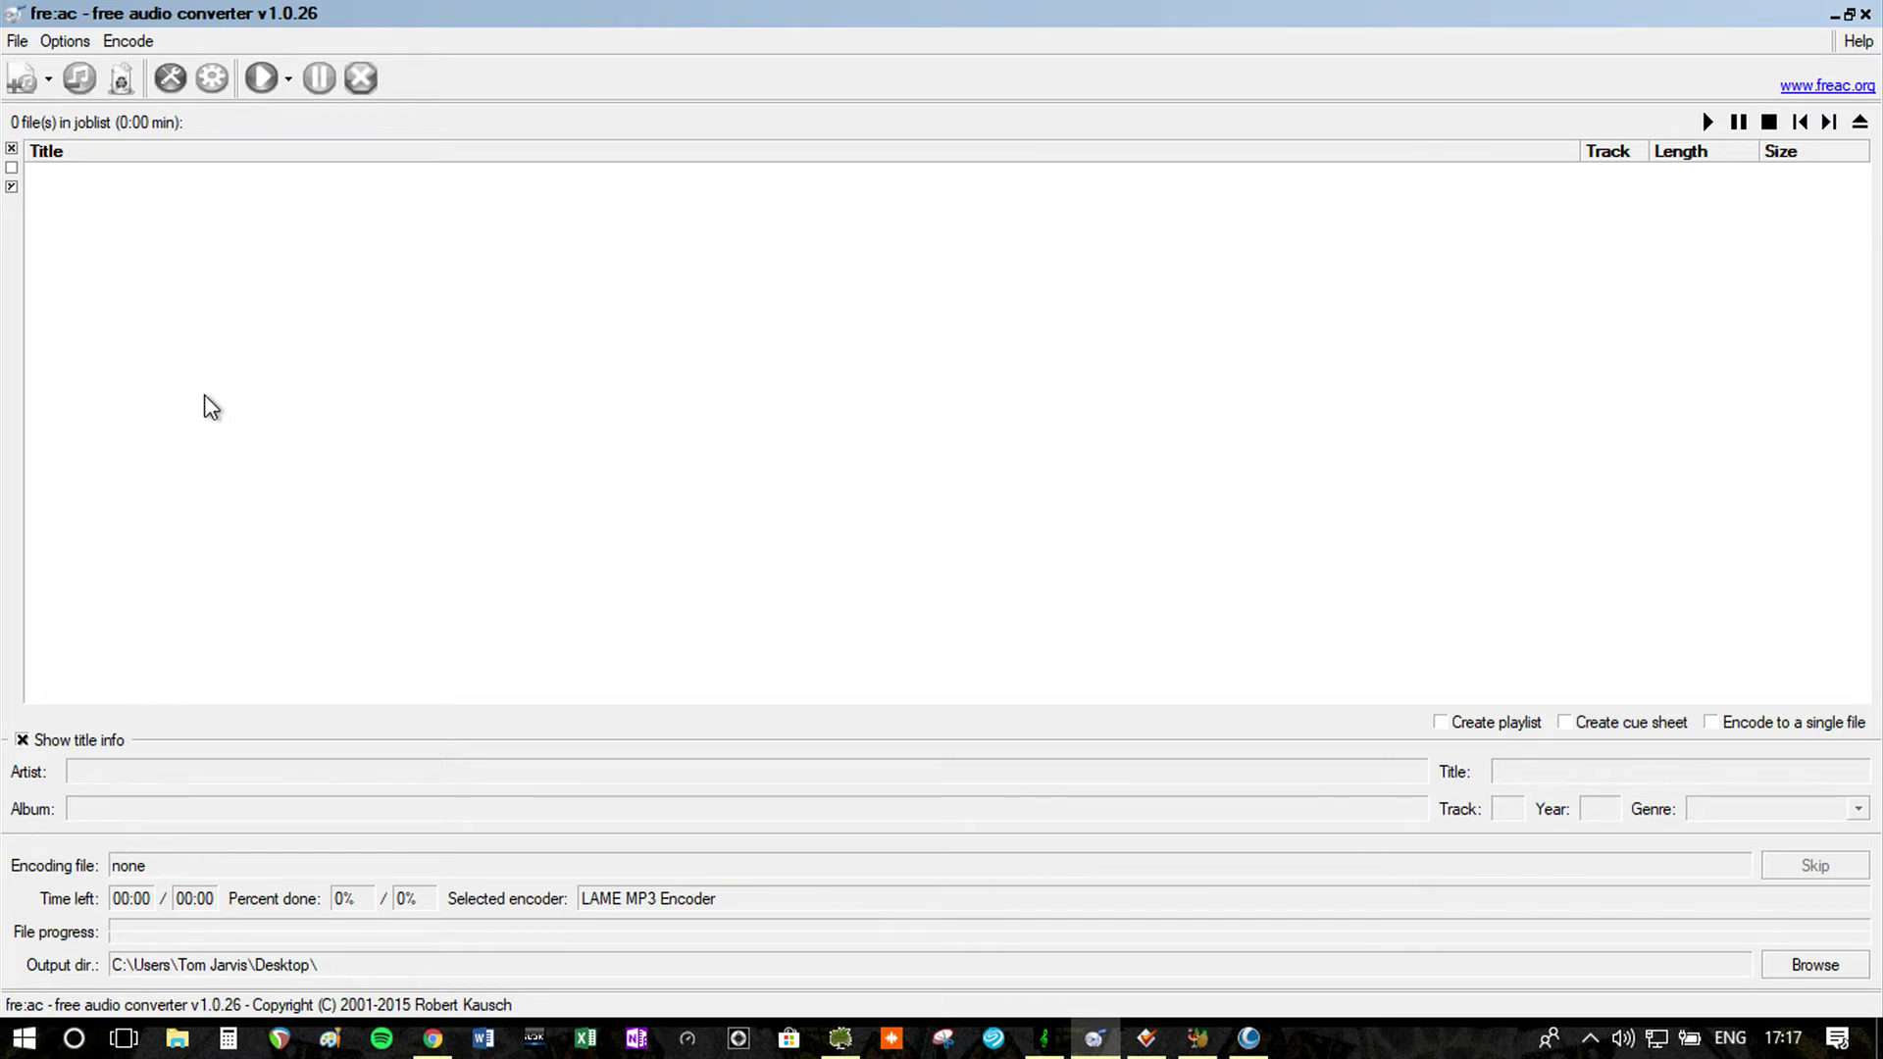
Switch to Chrome and bring up the fre:ac website.
left_click(432, 1037)
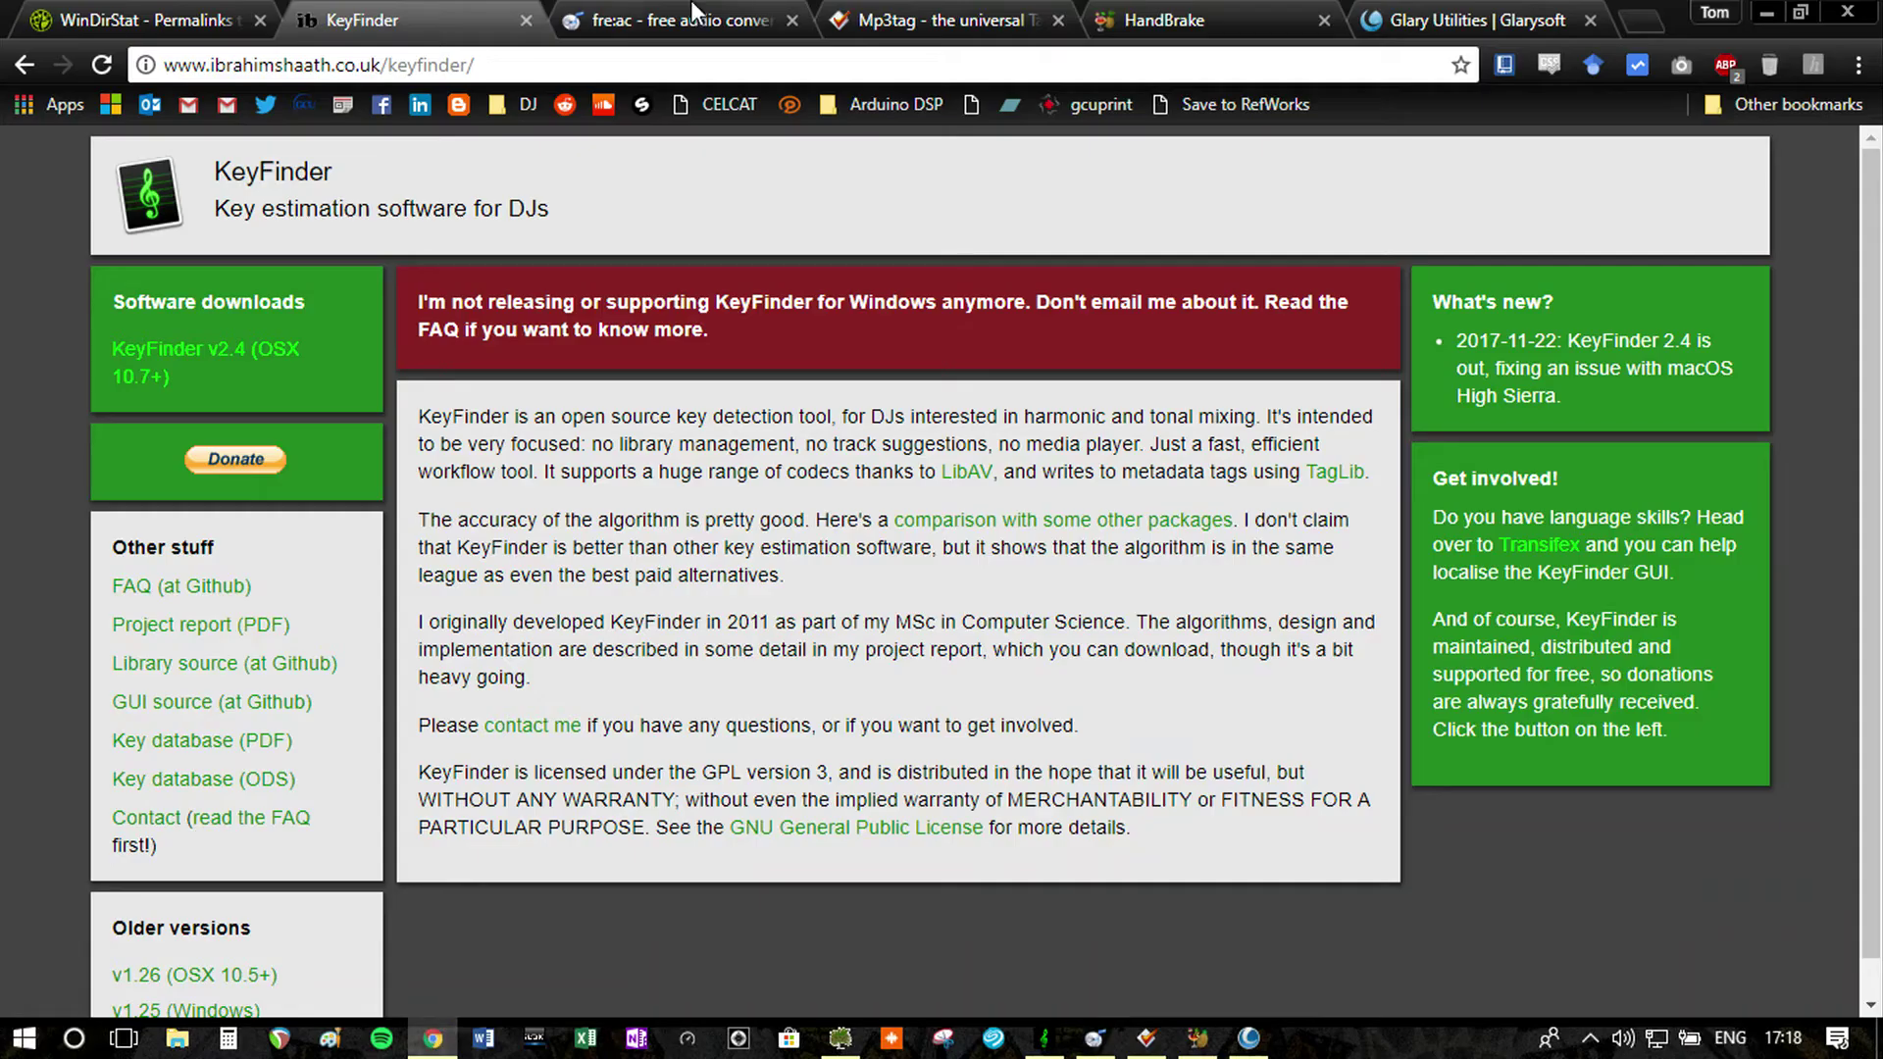
left_click(663, 21)
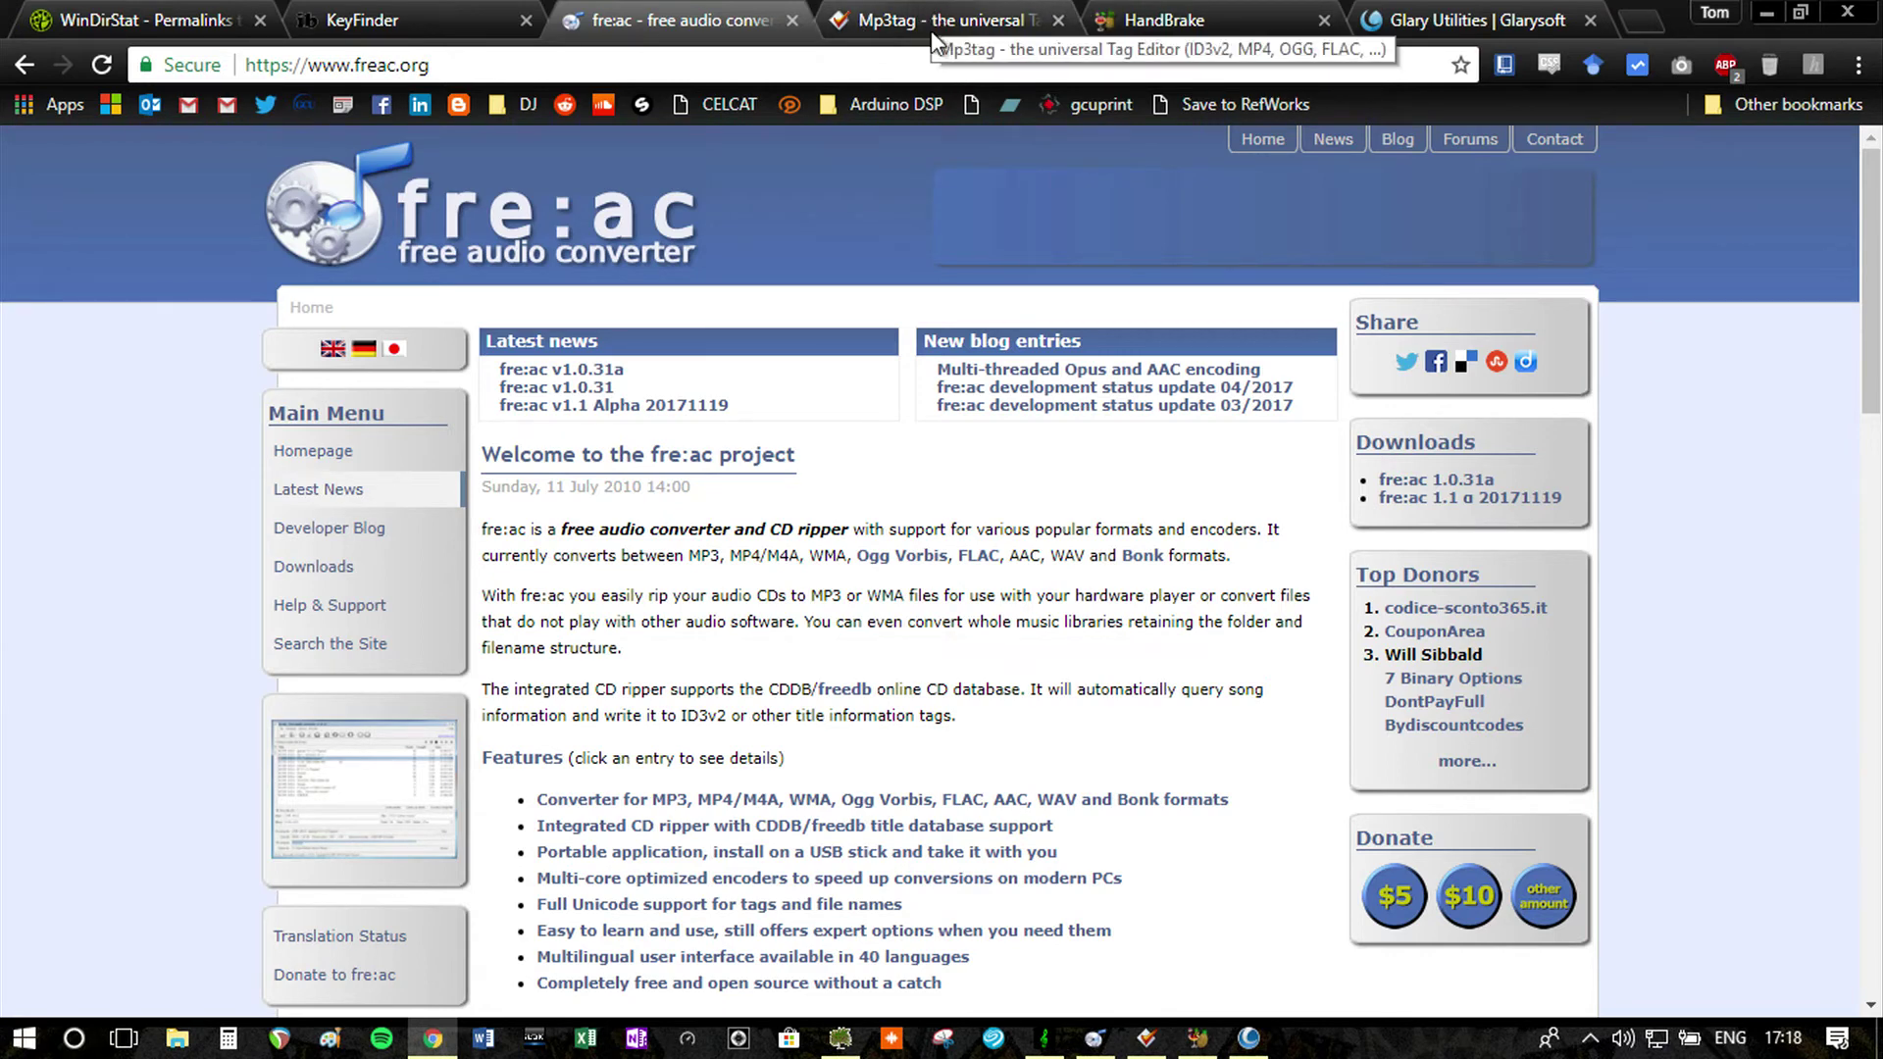
Switch to Mp3tag and look through the tag columns of the MP3 files in the Hip Hop Sample Pack folder.
mouse_move(1144, 1053)
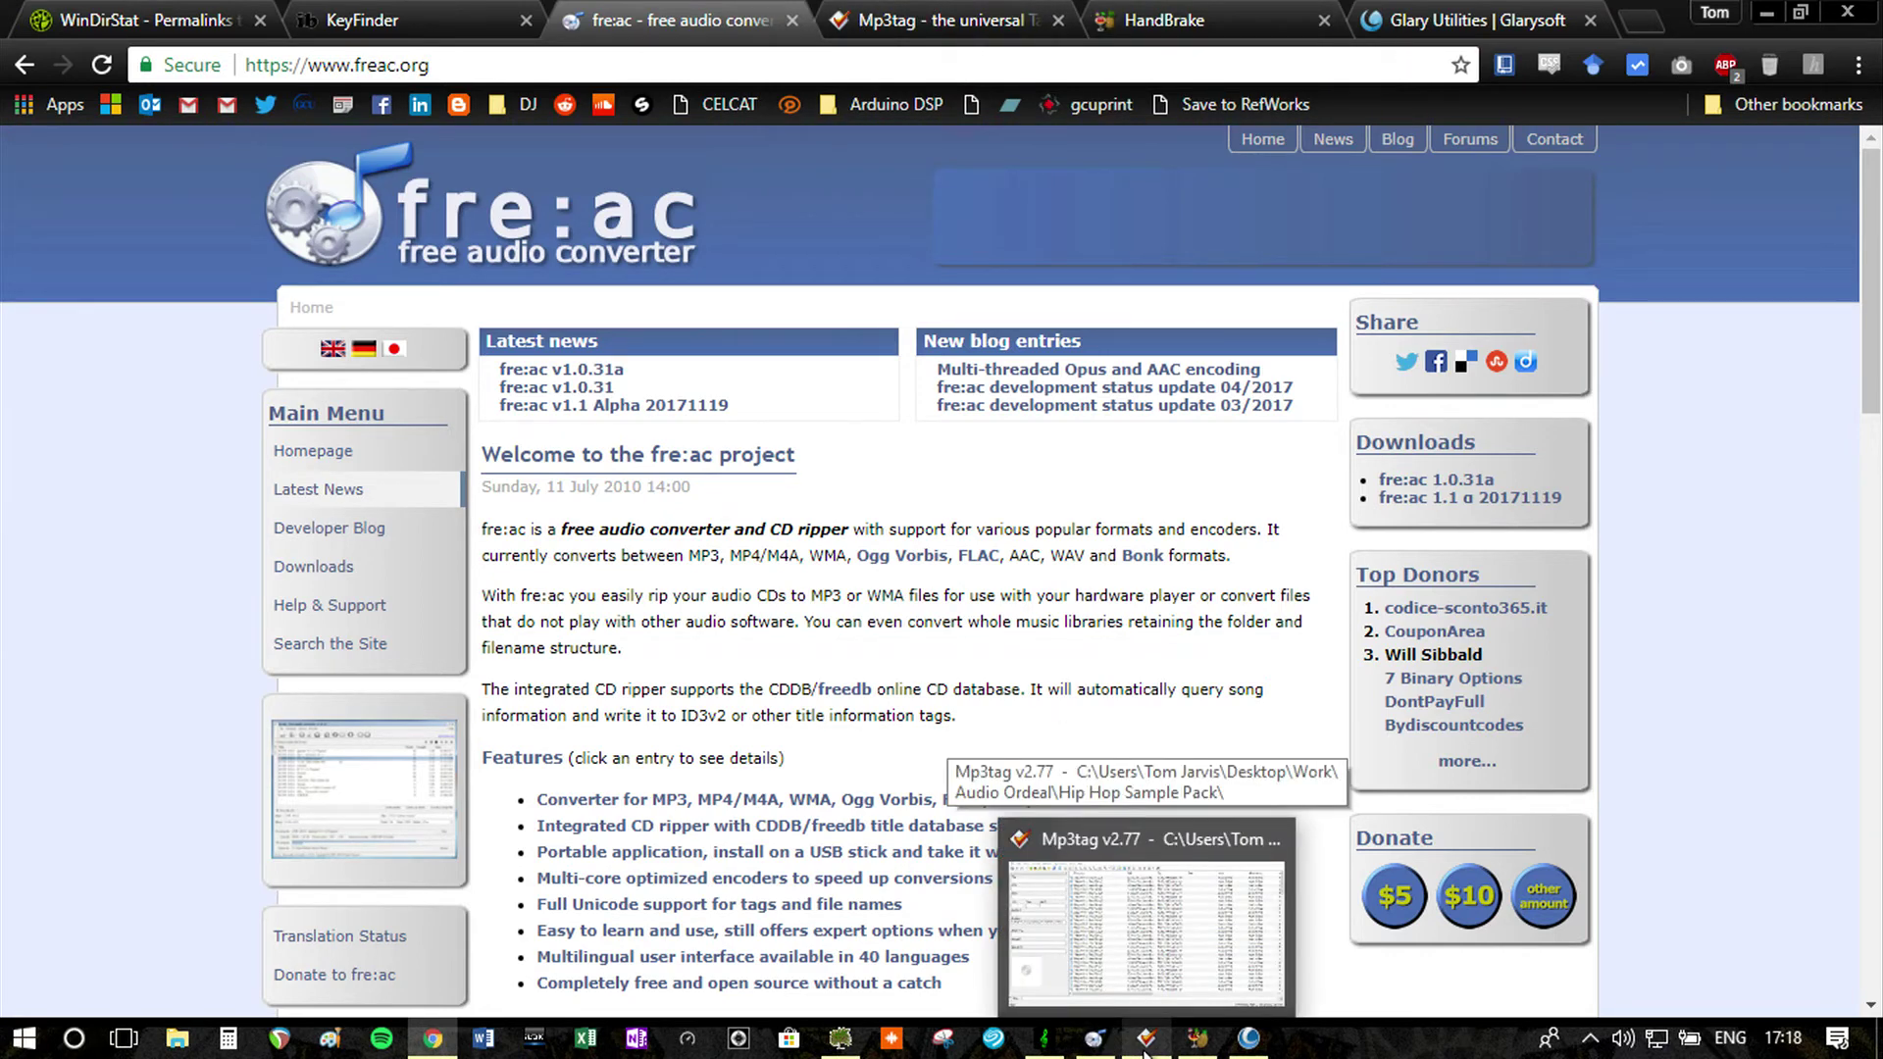
left_click(1025, 839)
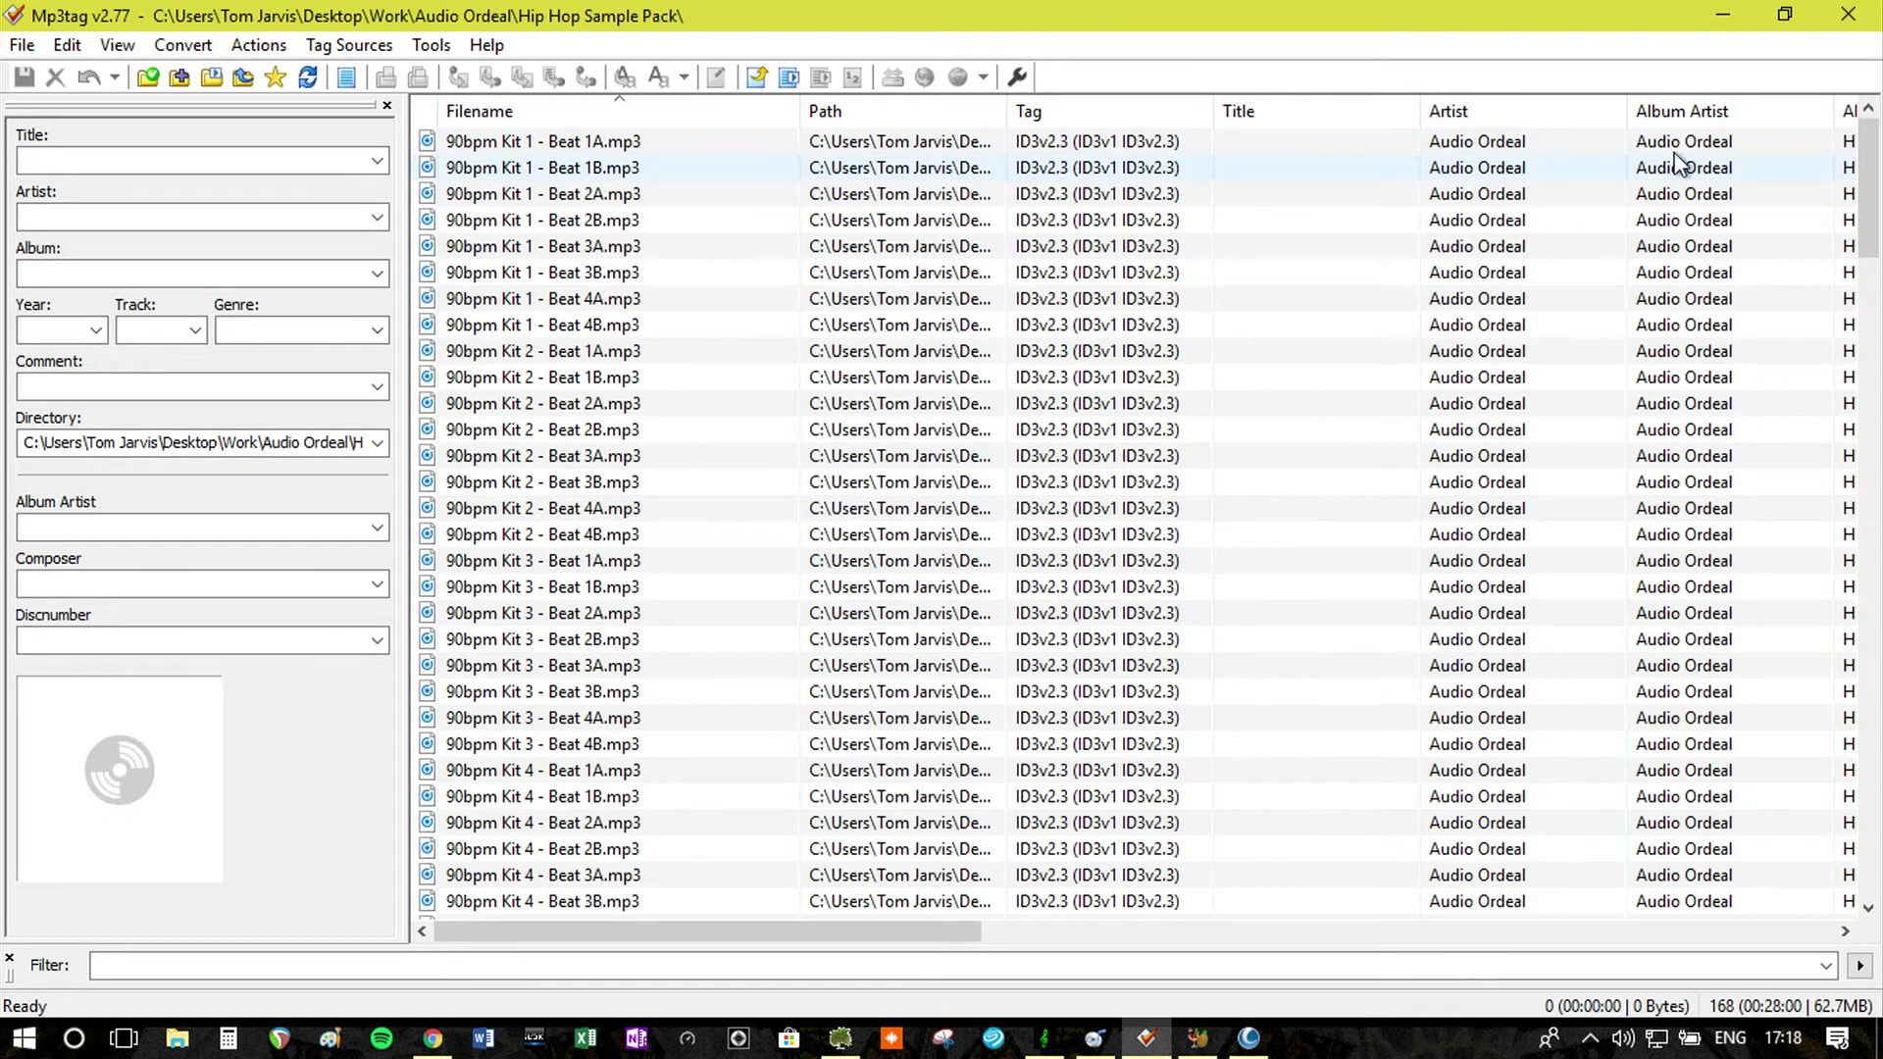
left_click_drag(816, 933, 1263, 932)
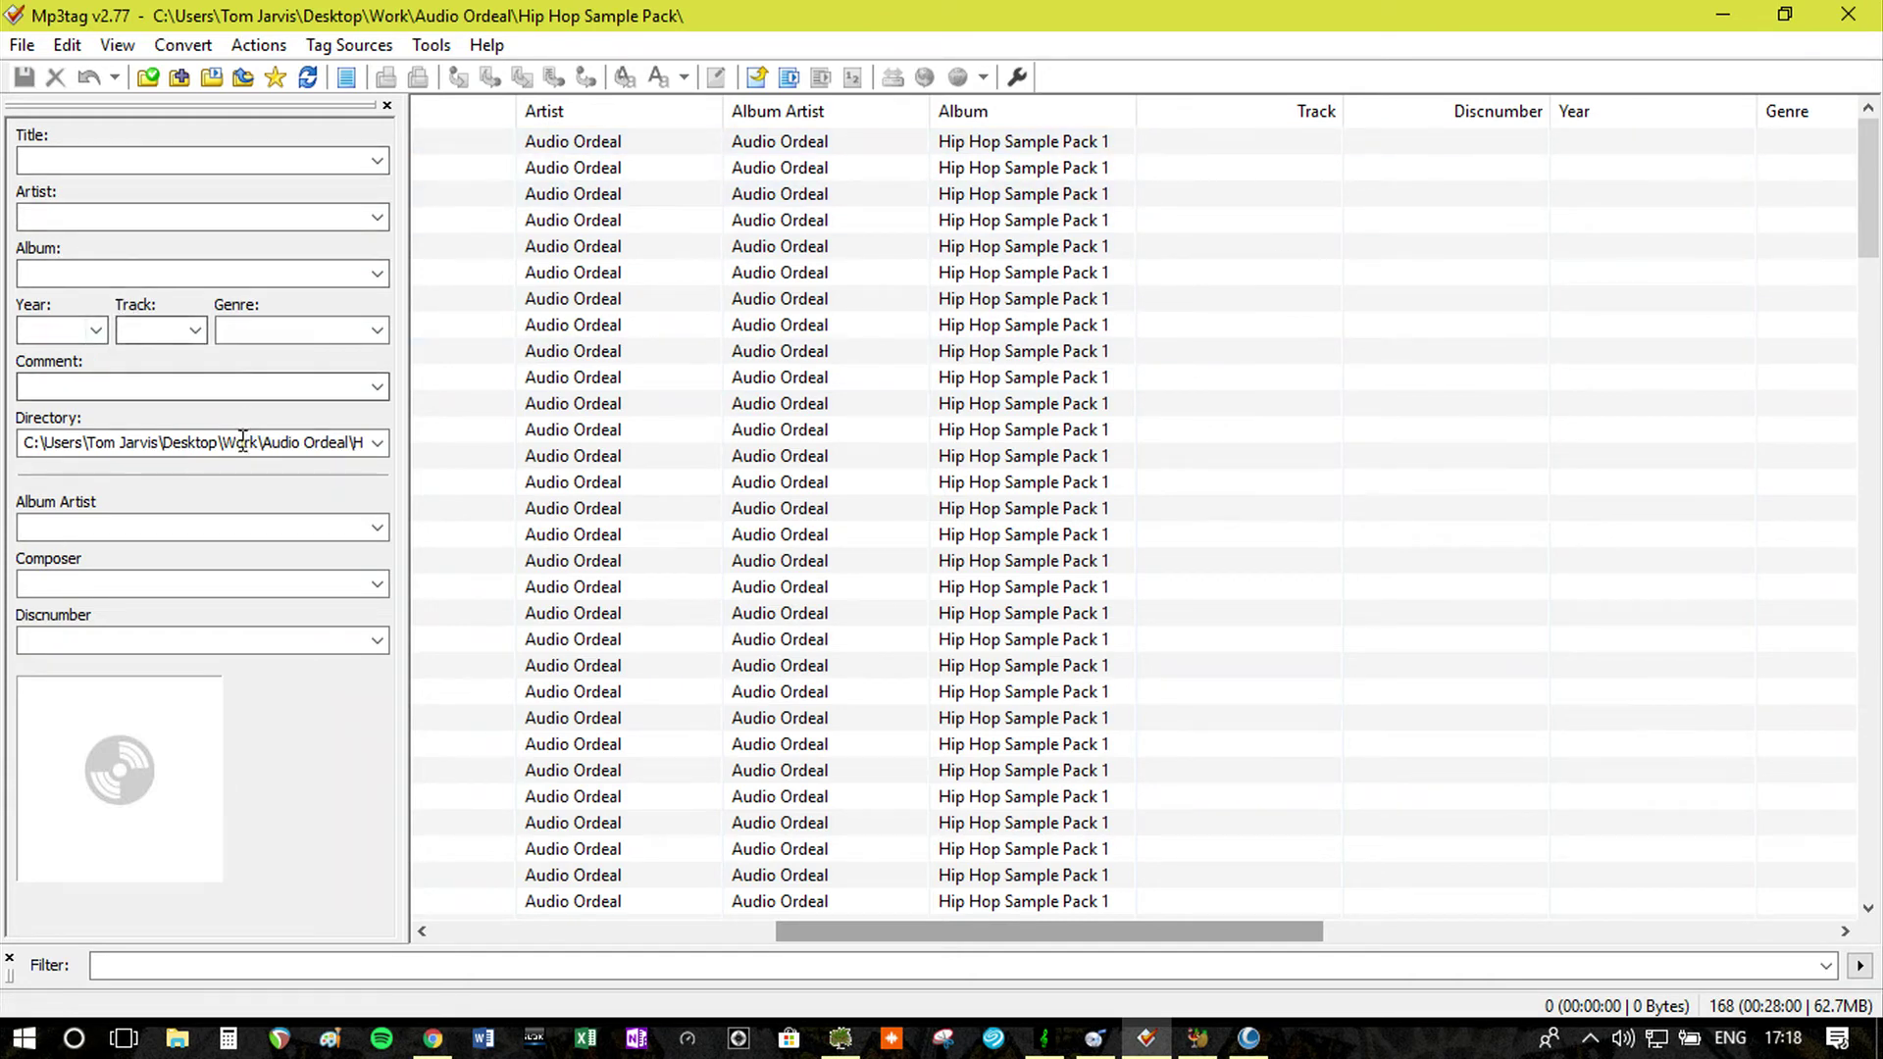
left_click_drag(992, 932, 637, 932)
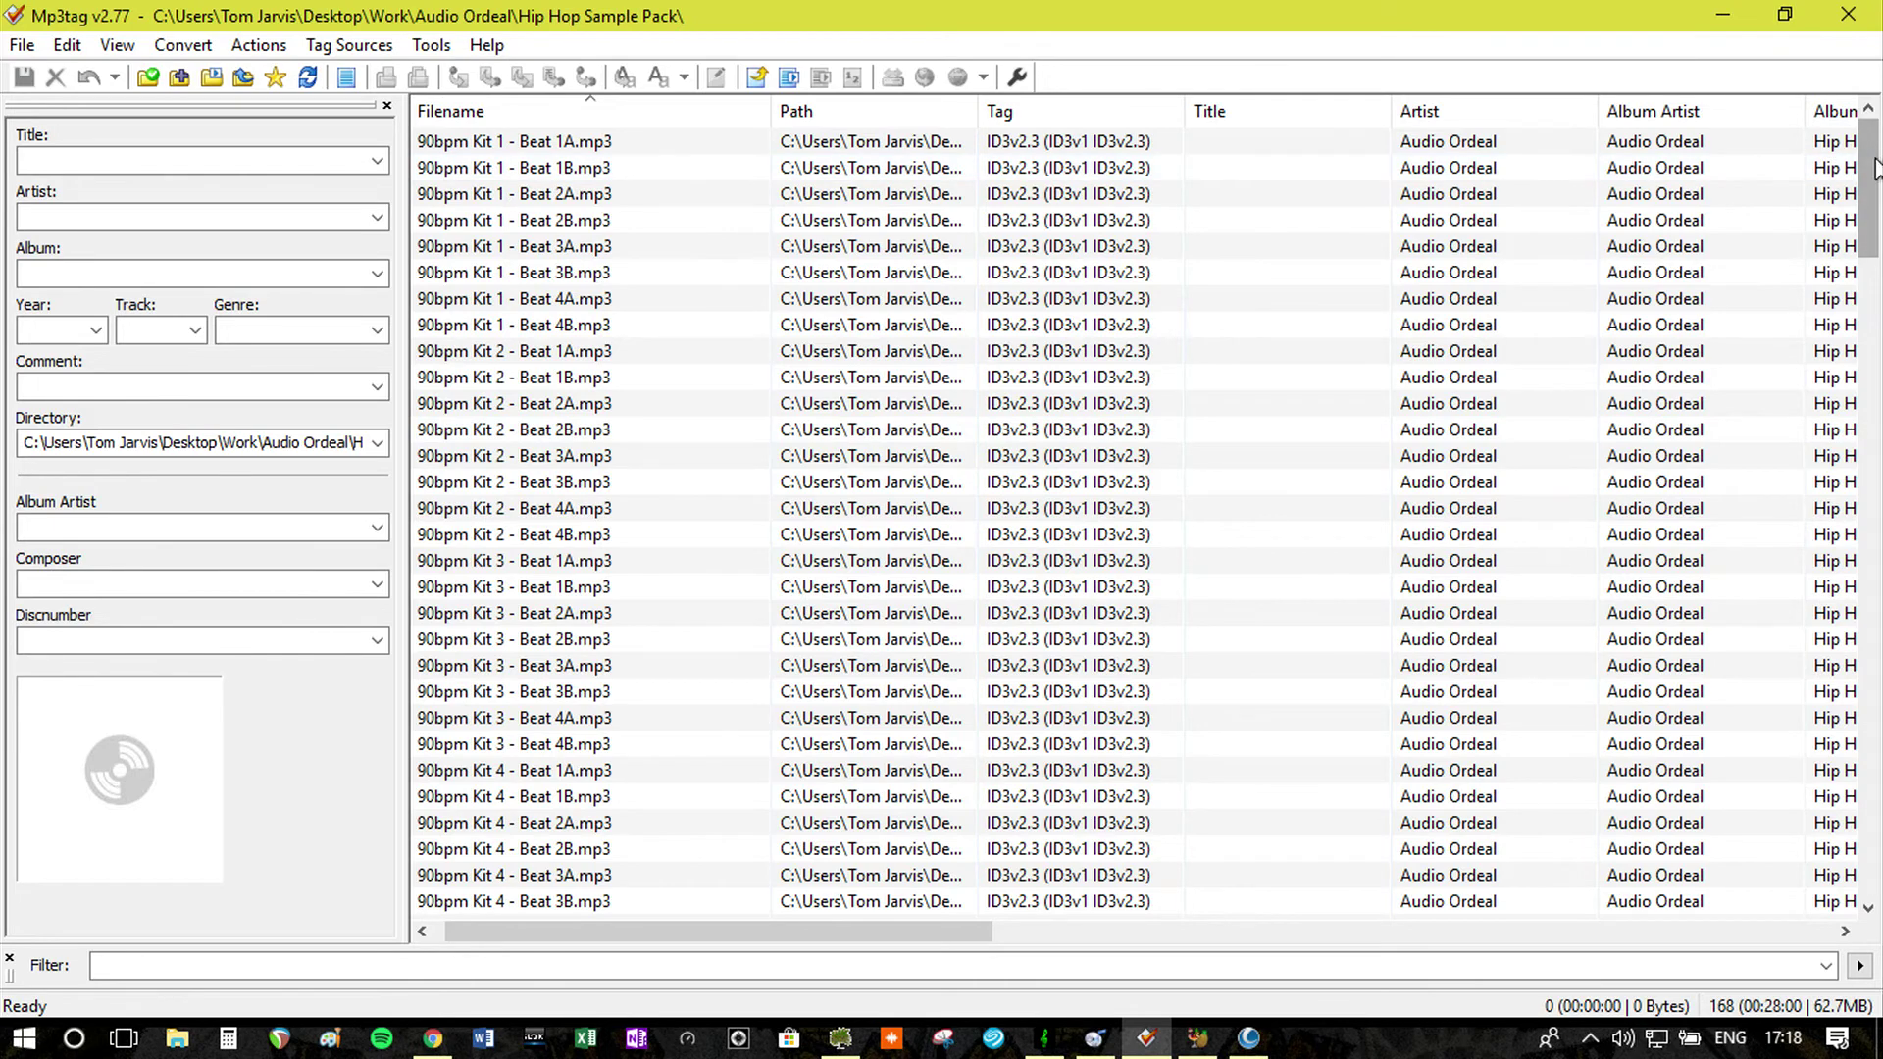
mouse_move(1871, 164)
left_mouse_down()
mouse_move(1878, 295)
mouse_move(1874, 128)
left_mouse_up()
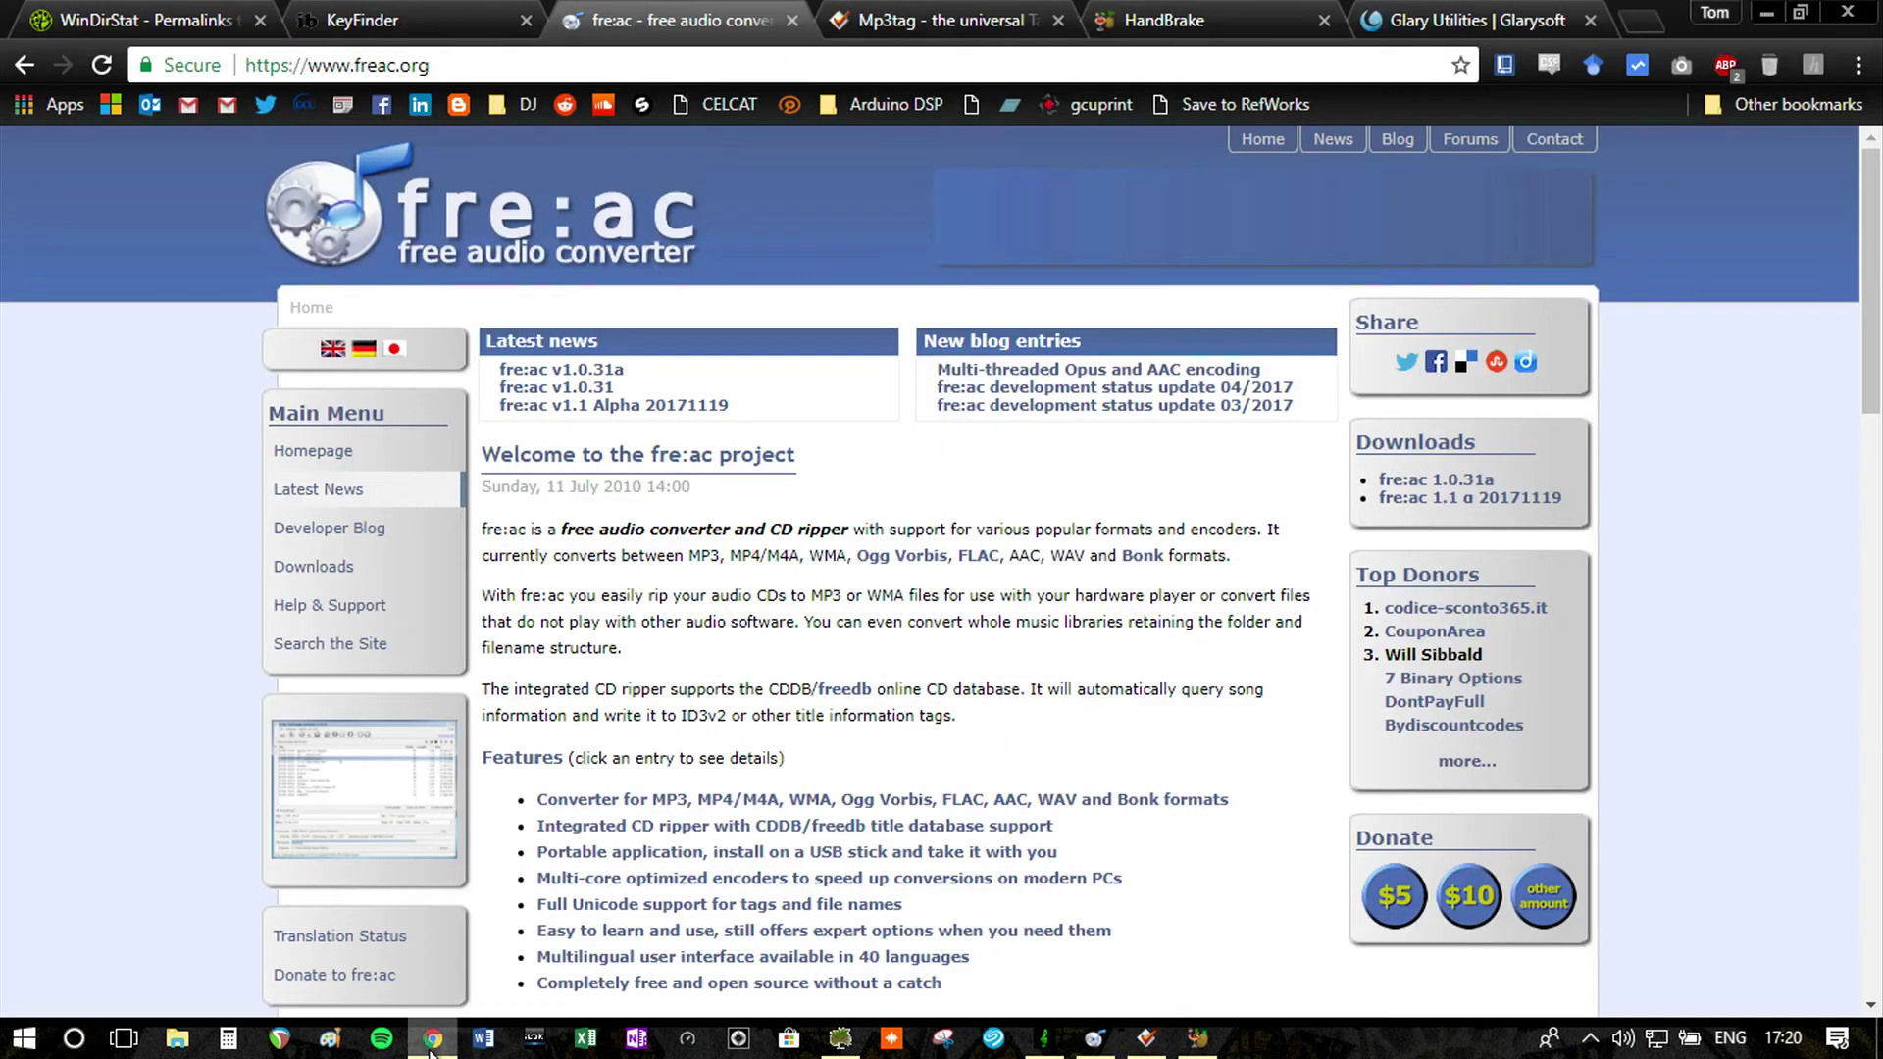
Switch to Chrome and look through the features and supported audio formats on the Mp3tag website.
left_click(934, 20)
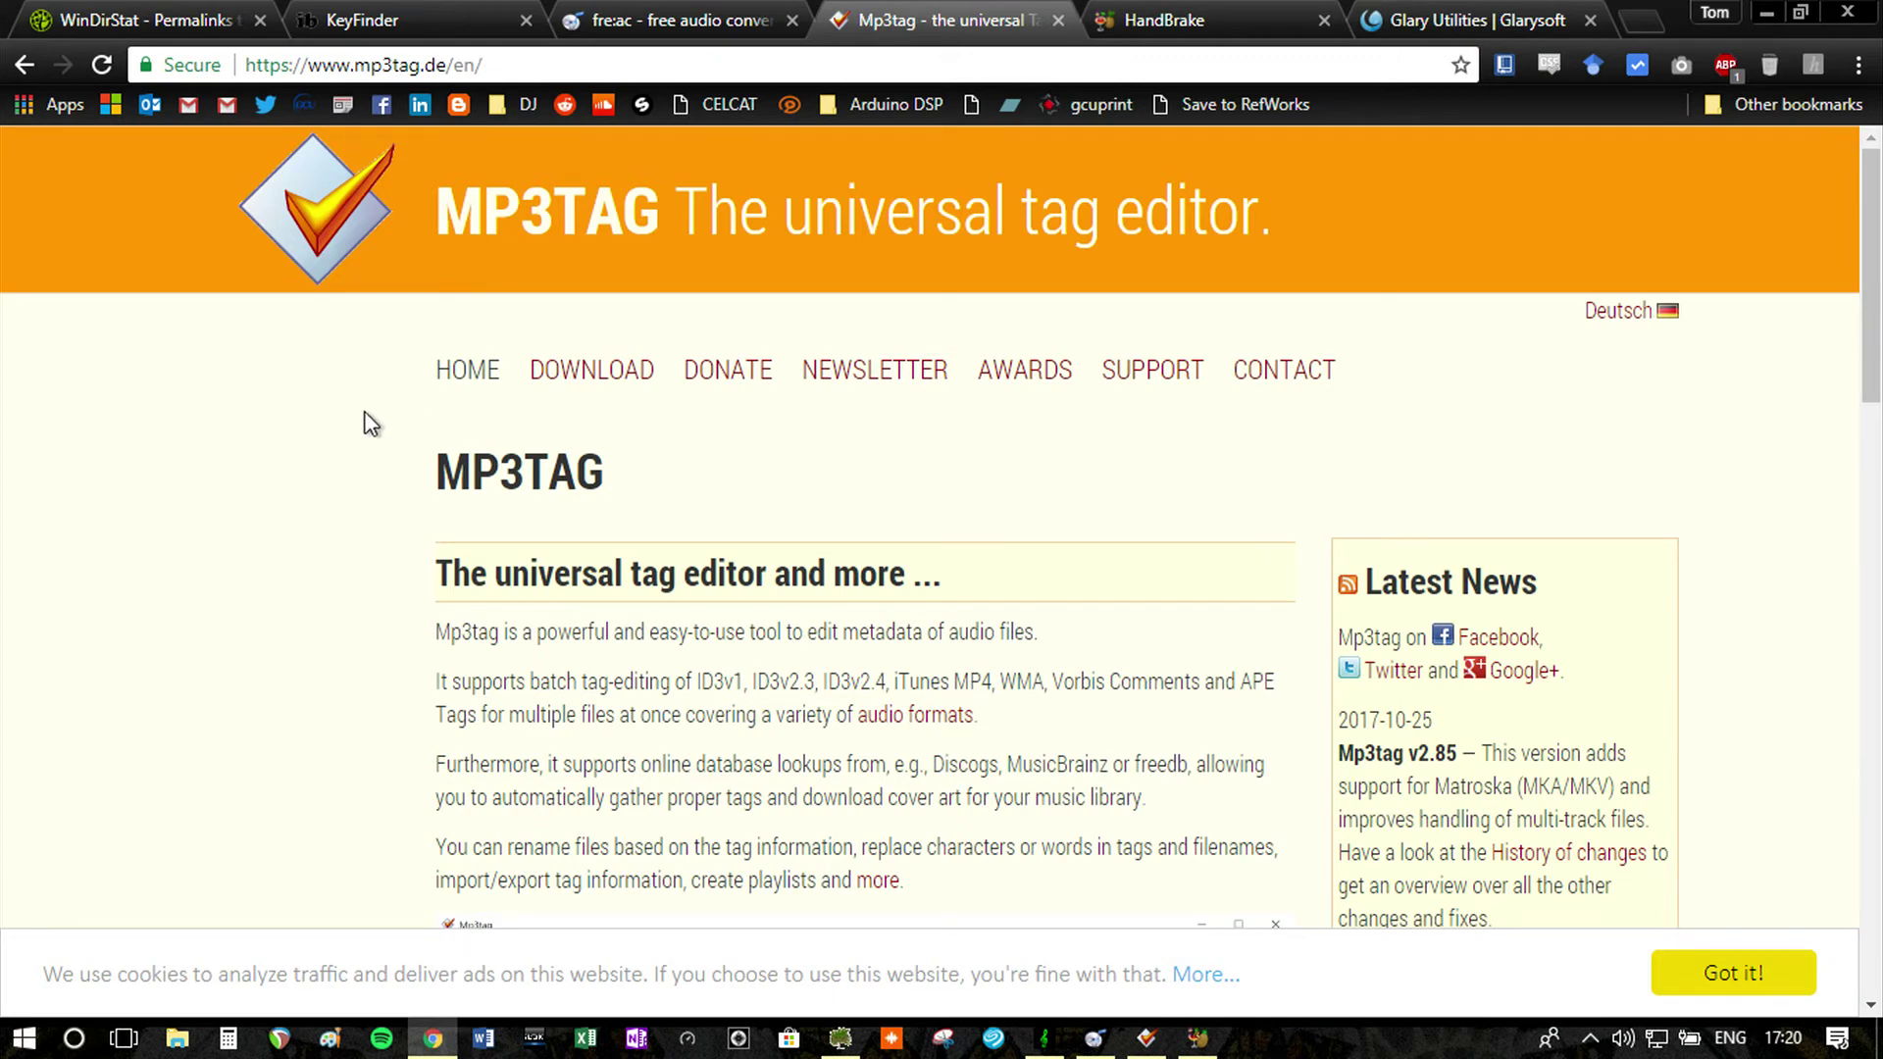
scroll(393, 432, "down", 15)
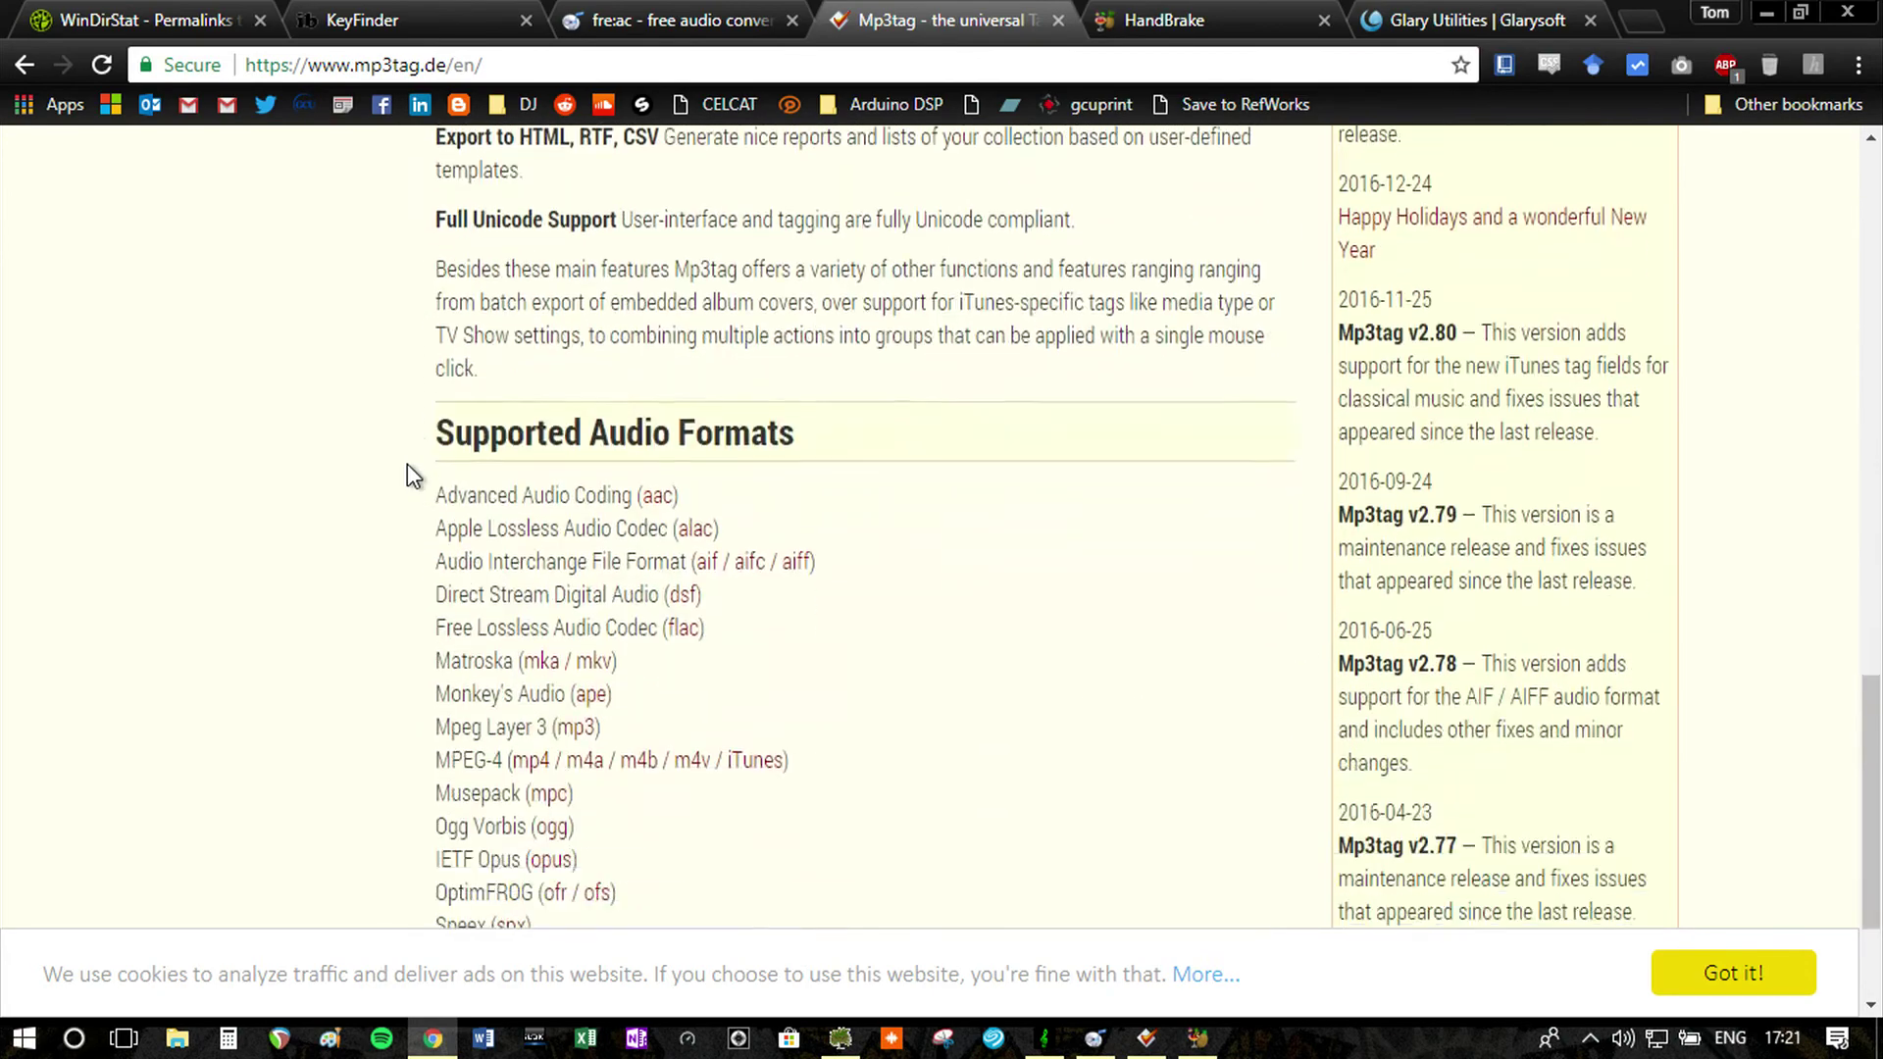
scroll(408, 463, "down", 2)
scroll(408, 463, "up", 8)
scroll(887, 598, "down", 5)
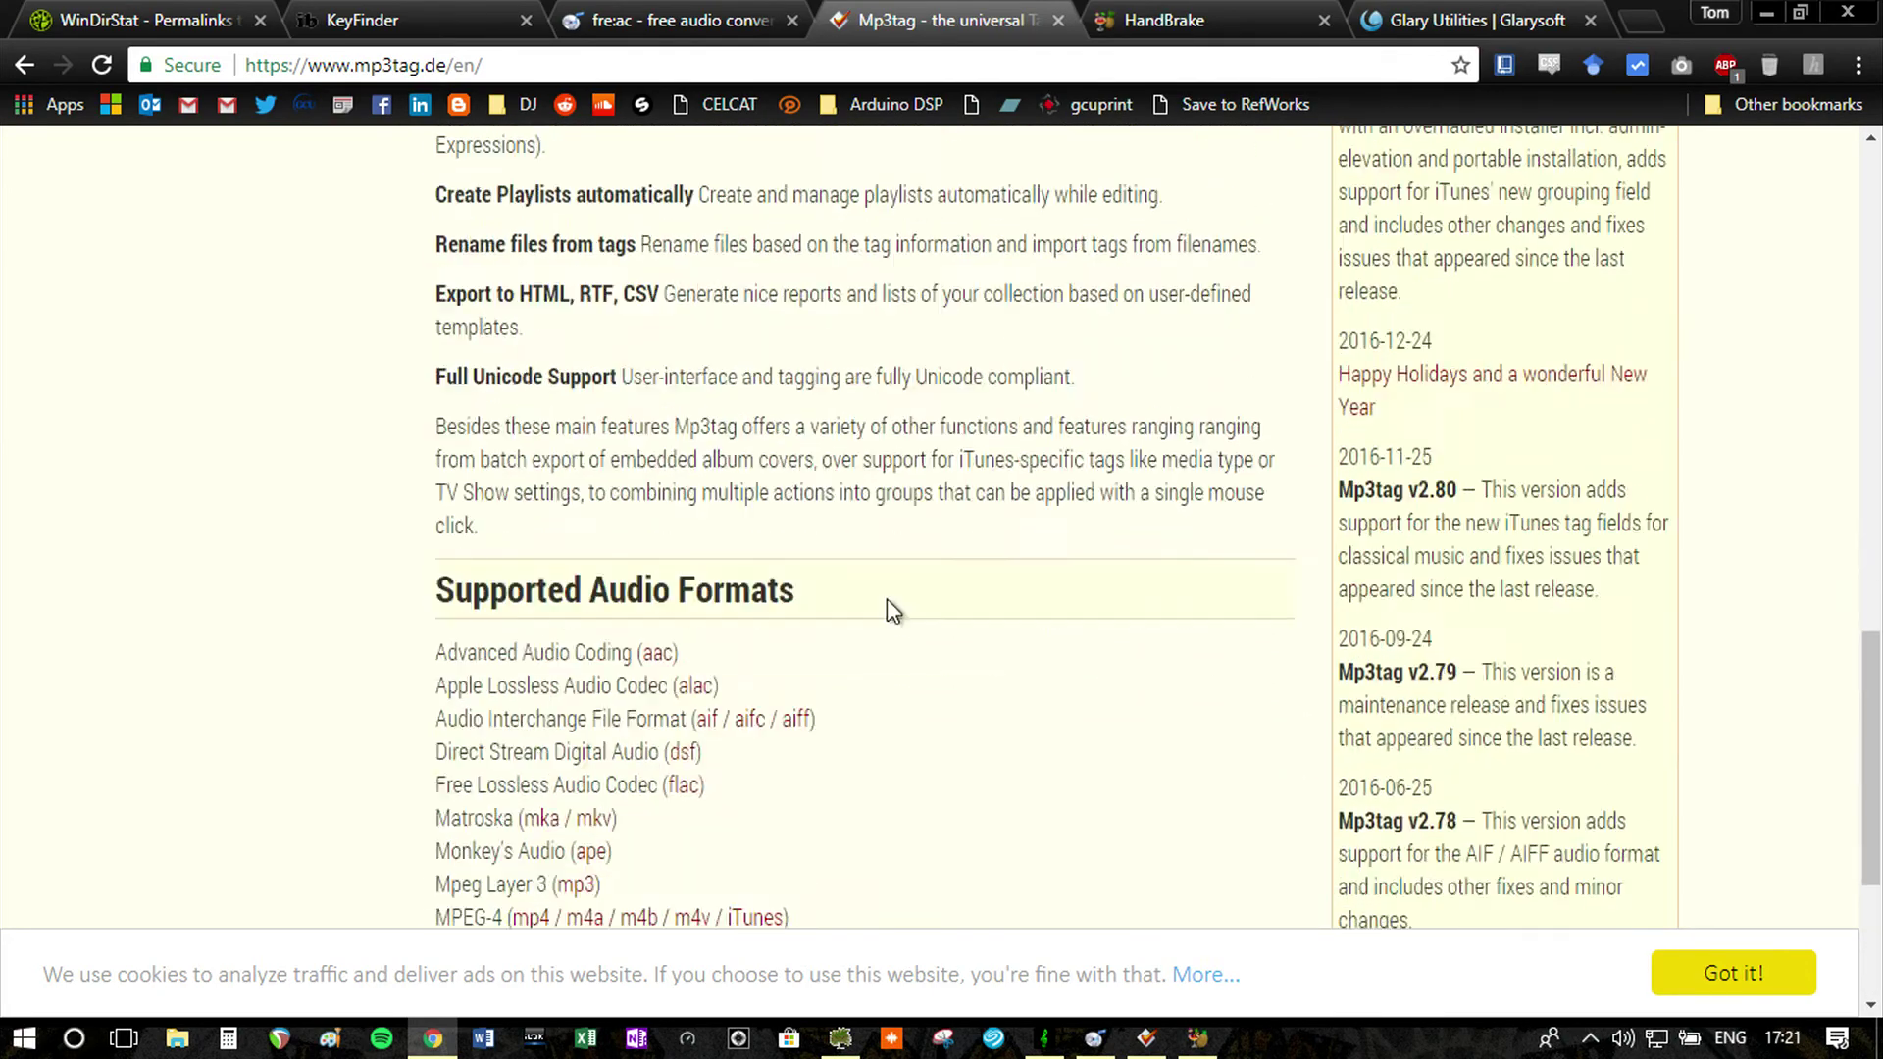
scroll(887, 598, "down", 4)
scroll(442, 525, "up", 20)
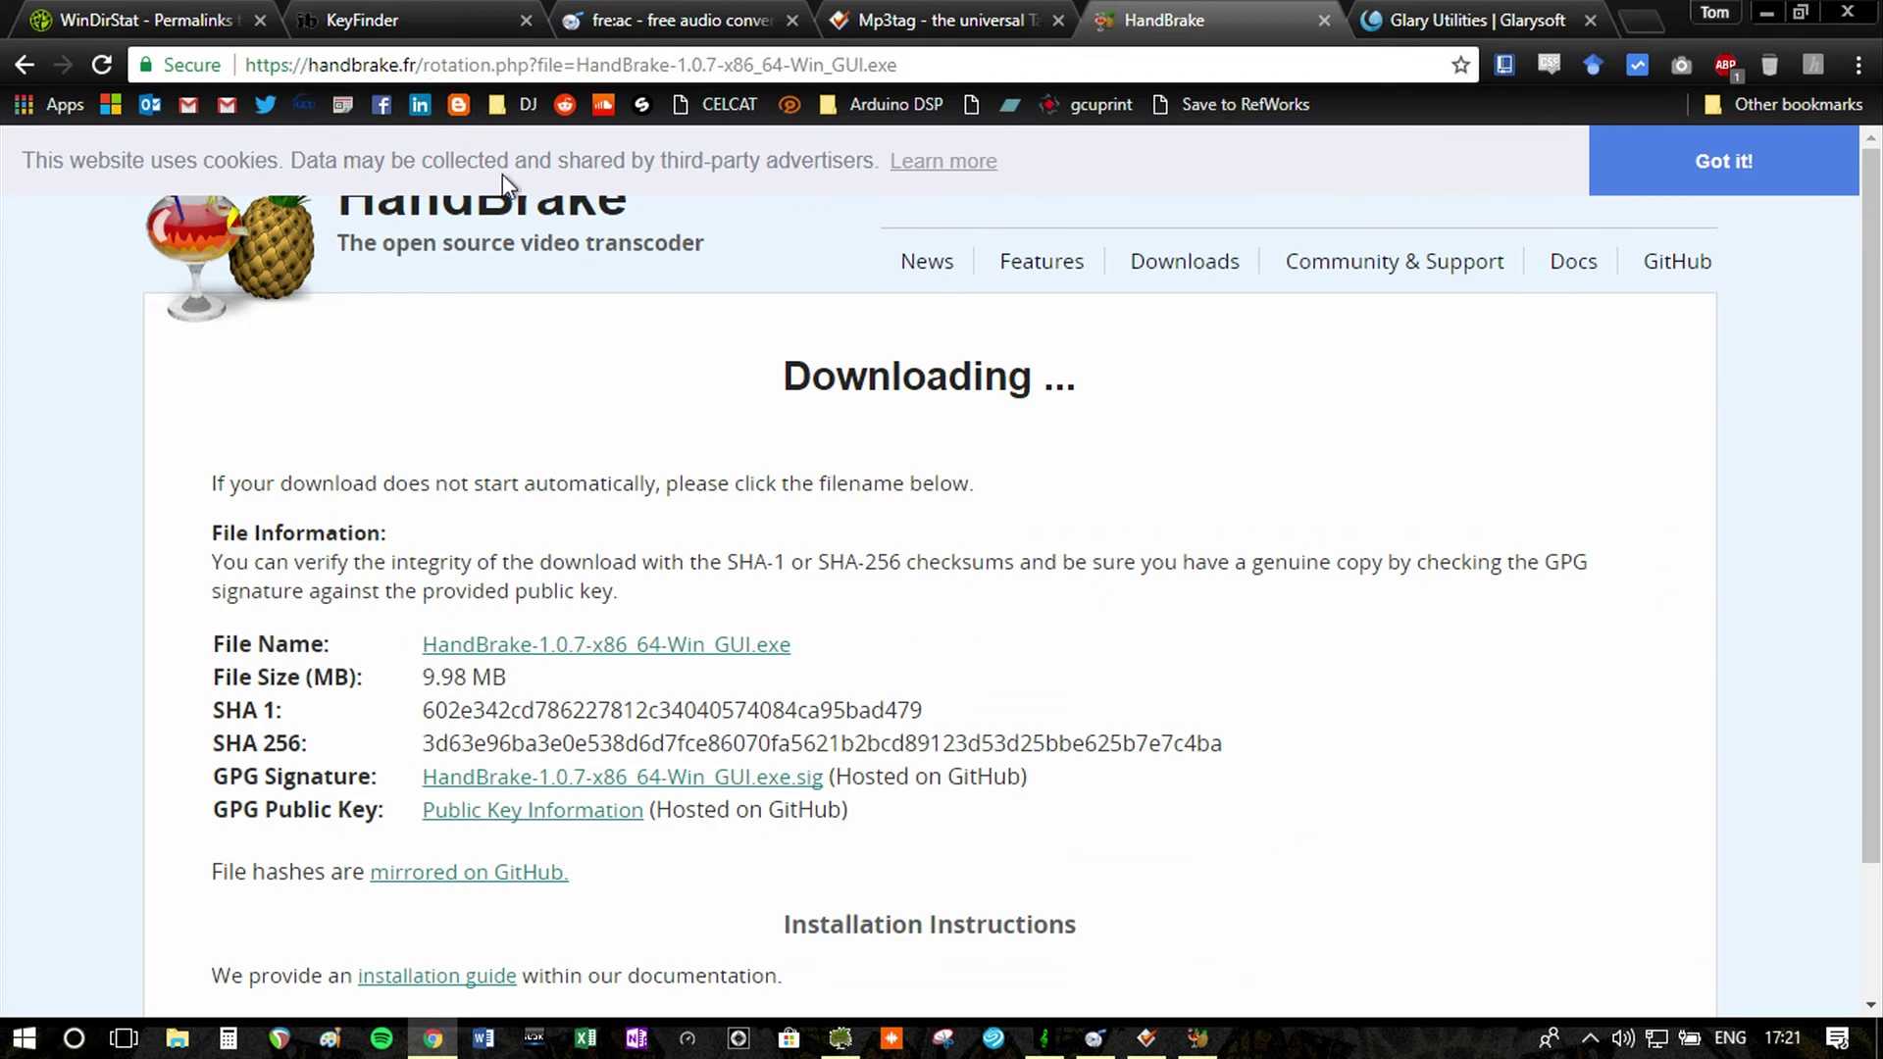
Open the downloads page of the HandBrake website and look through the versions offered for each operating system.
left_click(1195, 265)
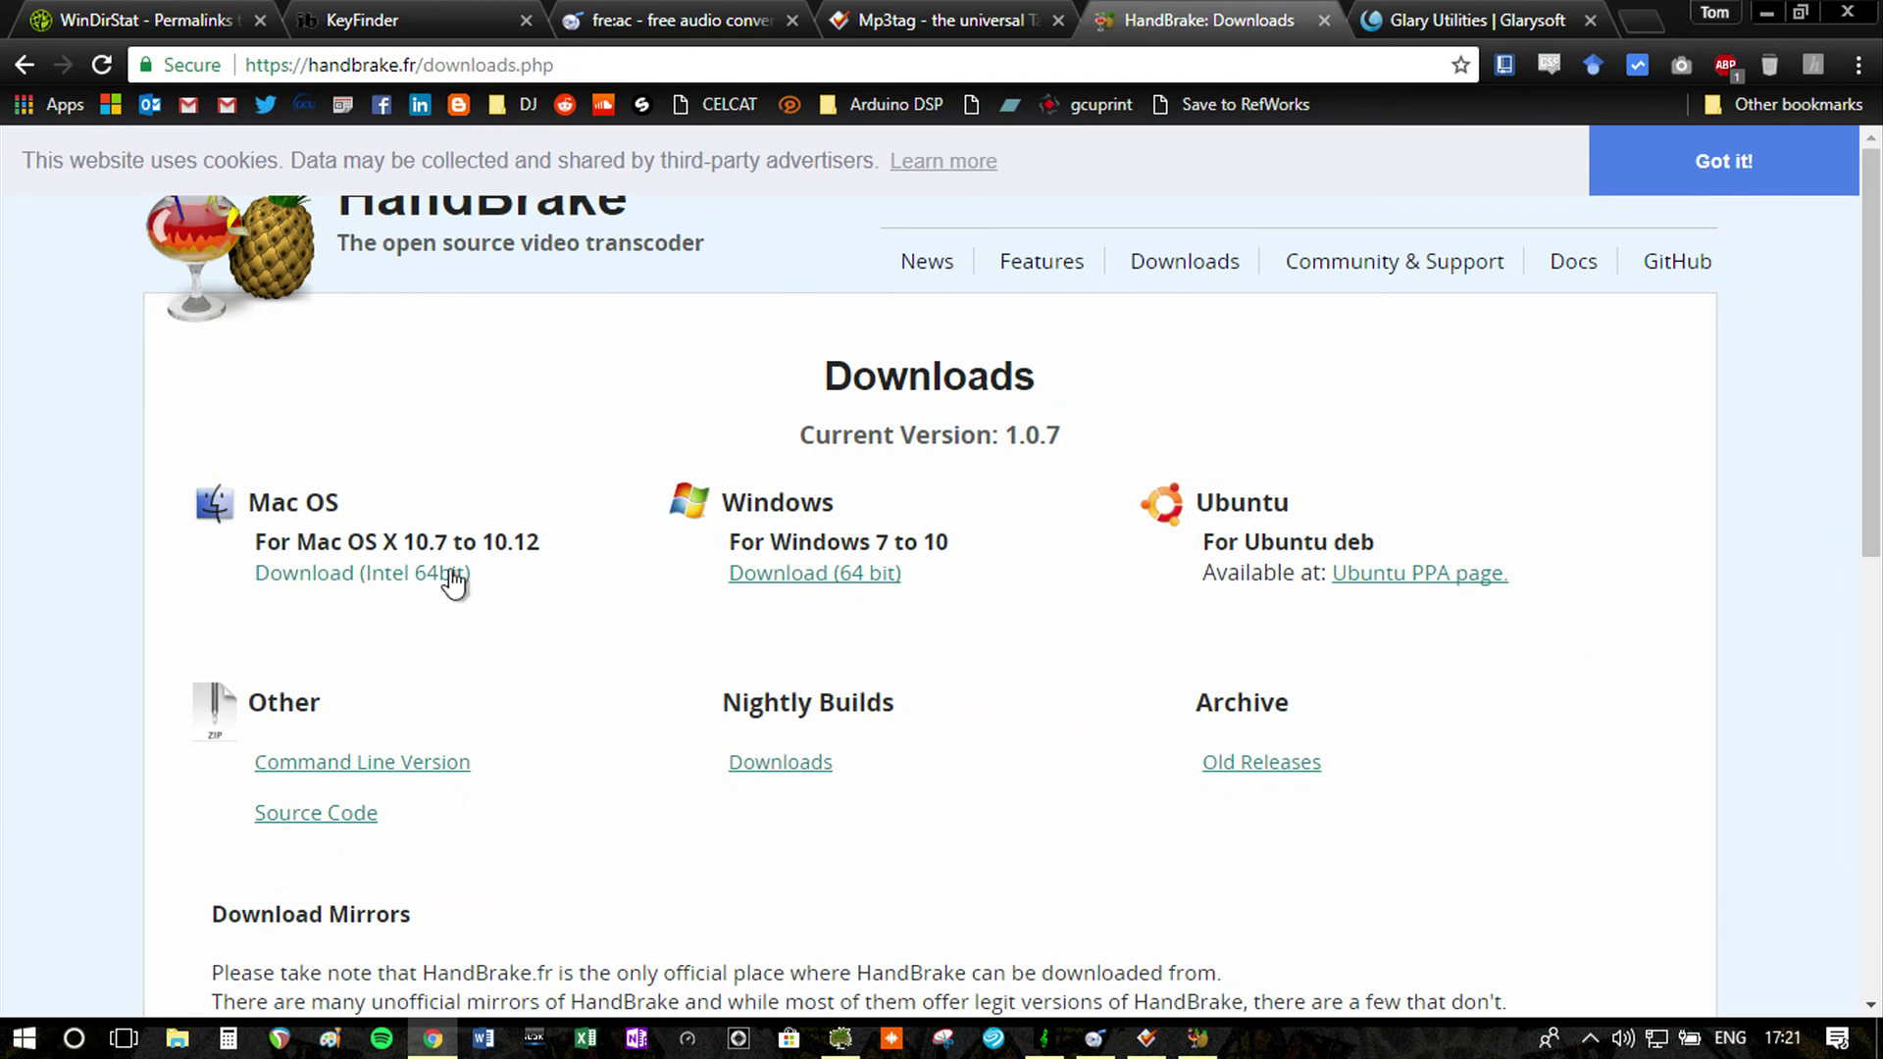
scroll(975, 559, "down", 8)
scroll(975, 540, "up", 8)
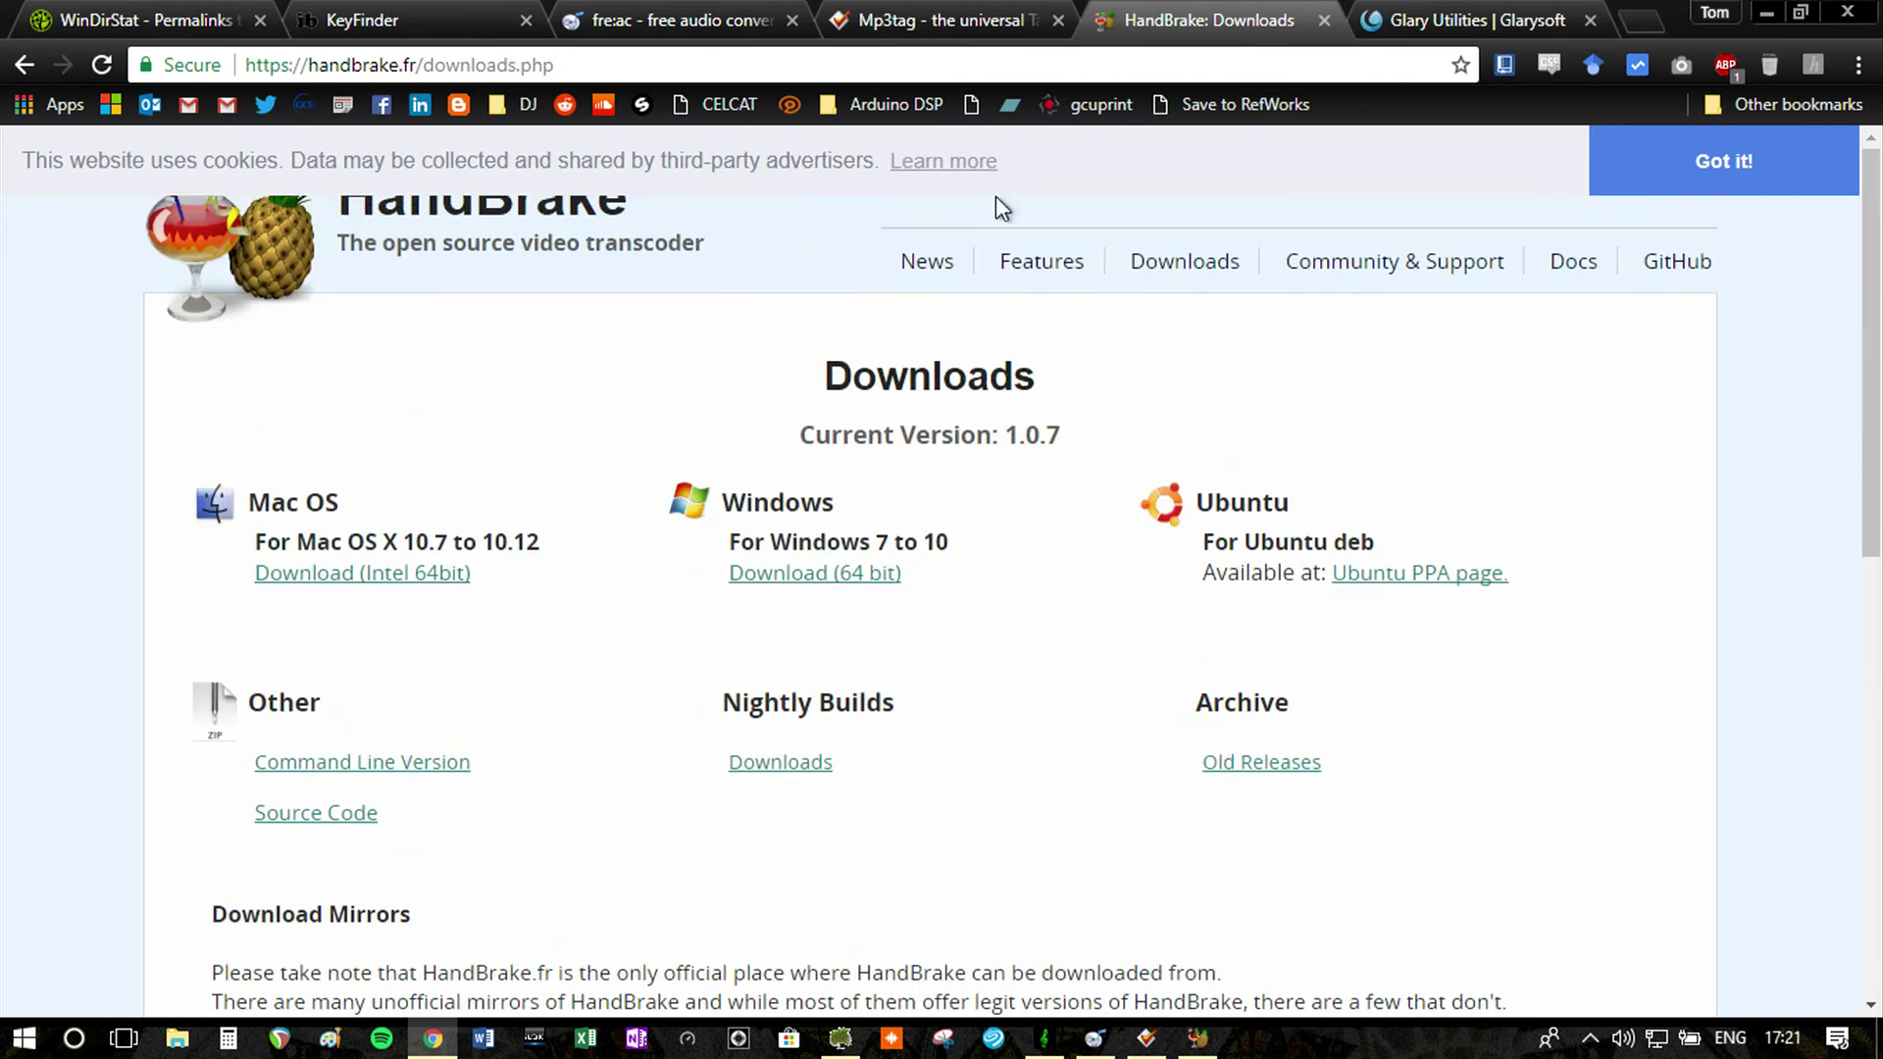